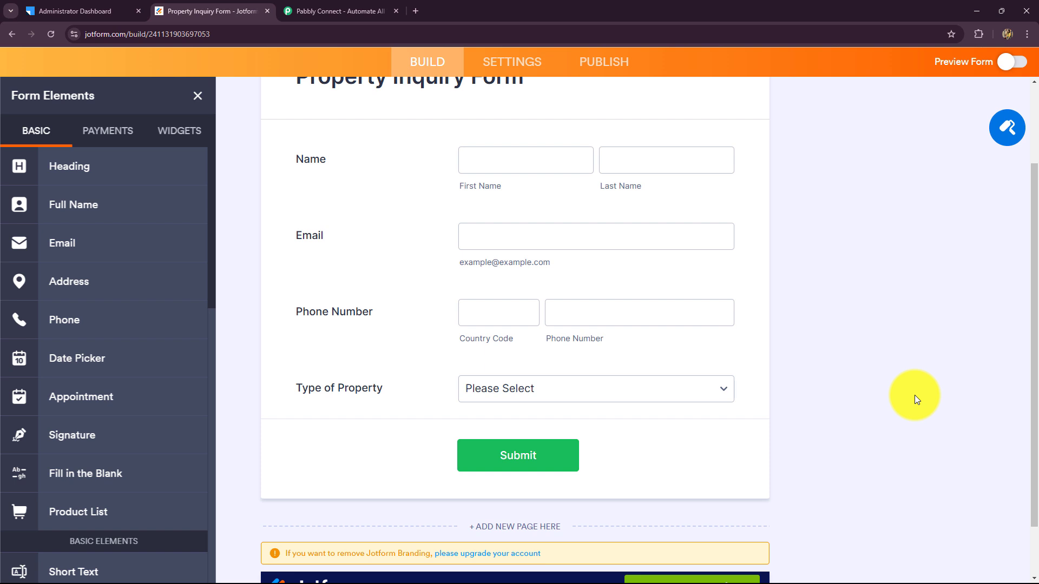
Scroll through the Property Inquiry Form, inspect its Type of Property field, then show the LeadSquared dashboard
scroll(907, 406, up, 3)
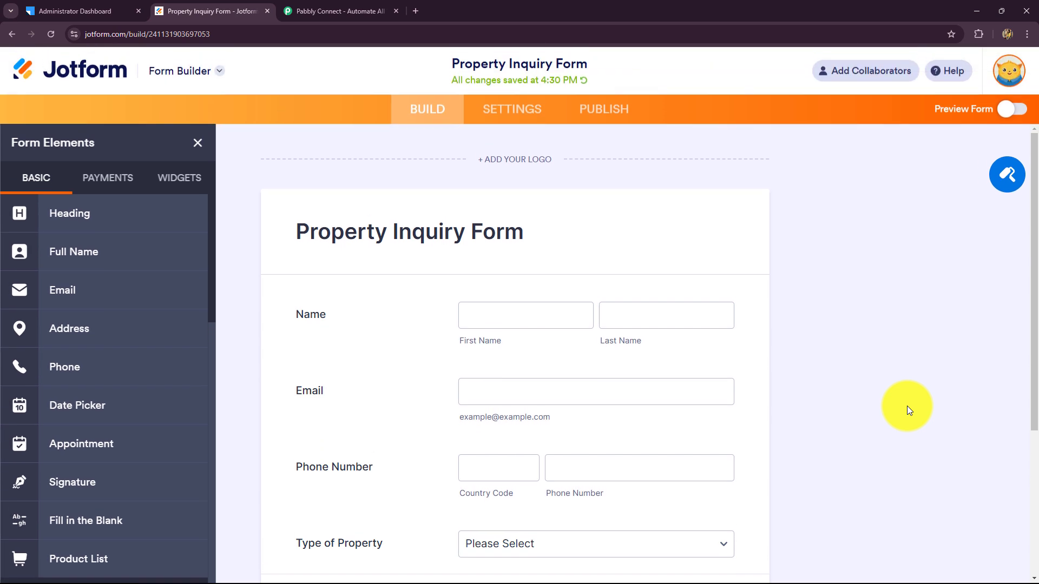
scroll(907, 406, down, 2)
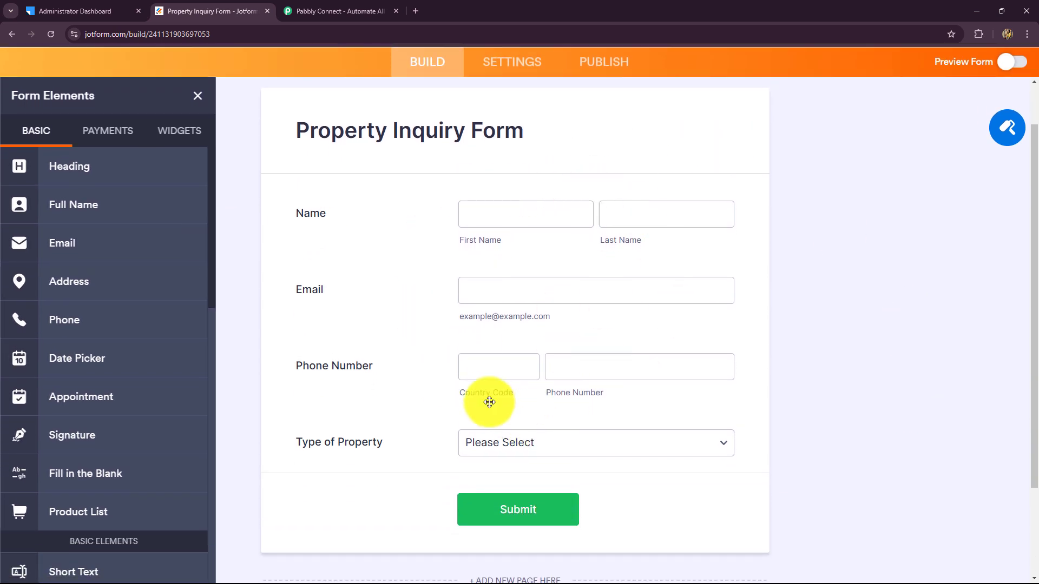
click(499, 438)
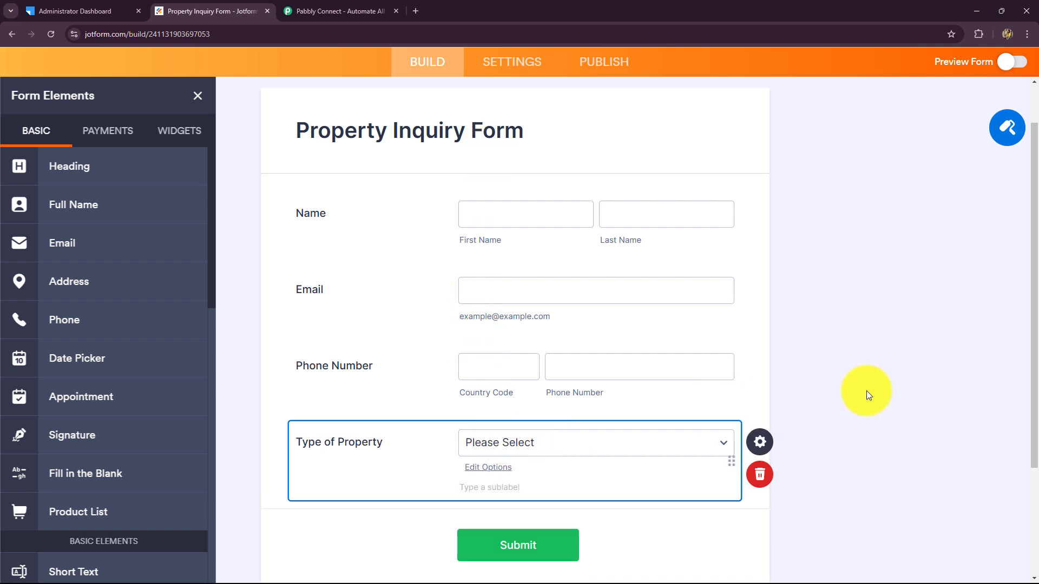
scroll(866, 391, down, 3)
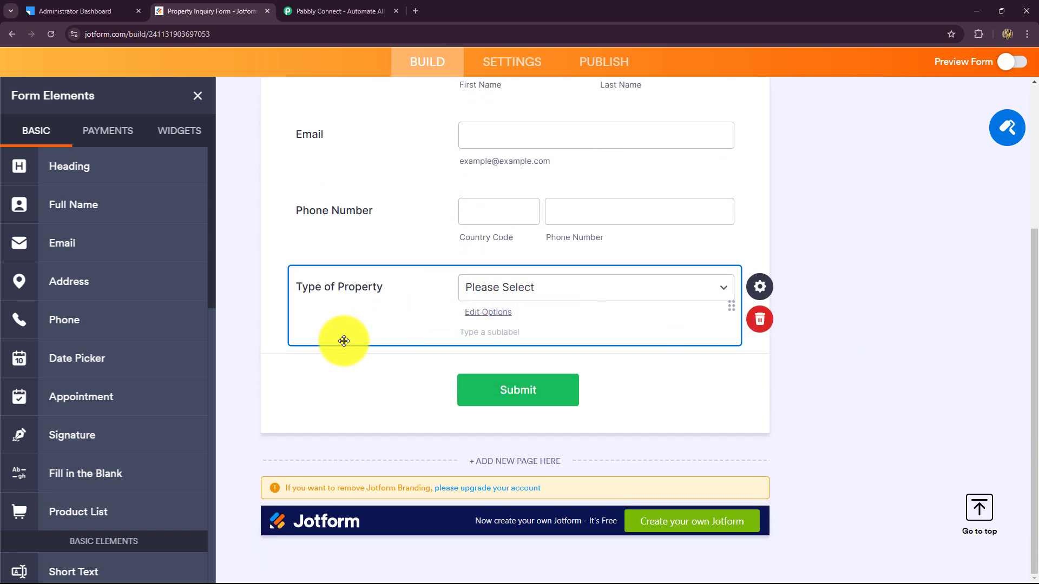
scroll(346, 382, up, 5)
scroll(396, 172, up, 1)
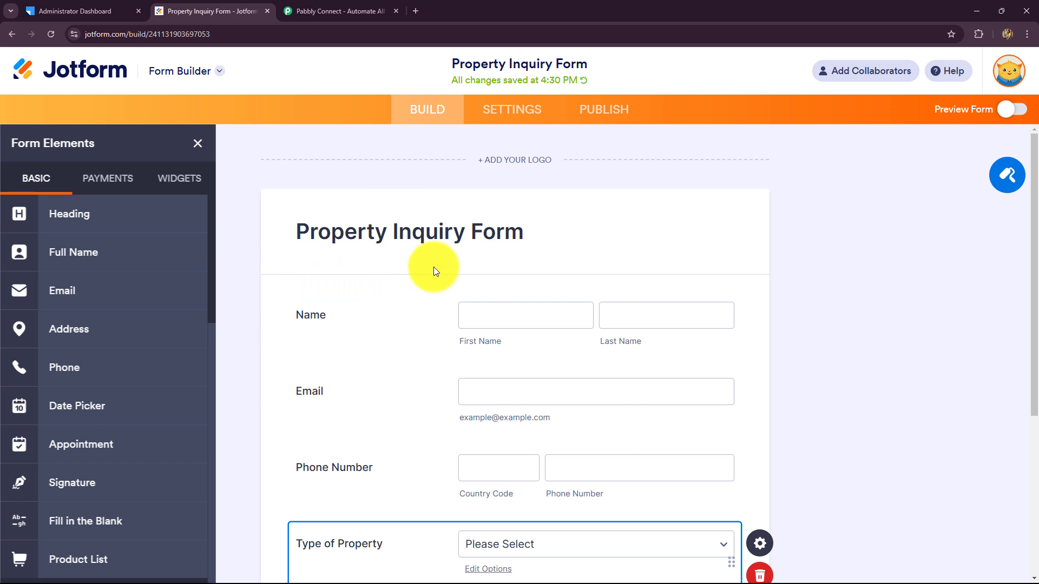
click(73, 11)
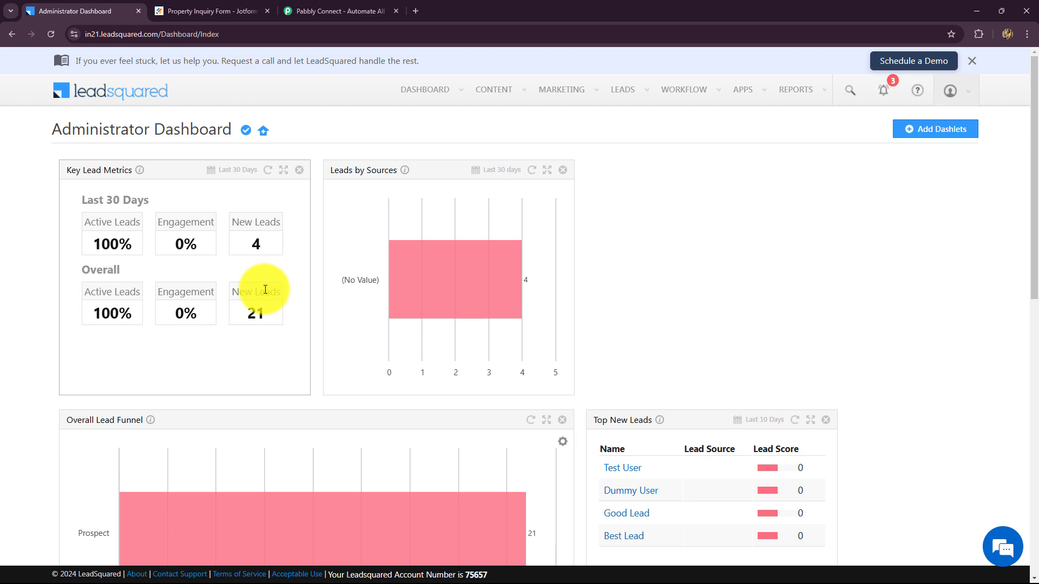
Bring up the Pabbly Connect website and close the 'Wait! Before you go' end-of-year offer popup
scroll(266, 289, down, 4)
scroll(265, 271, up, 4)
click(176, 7)
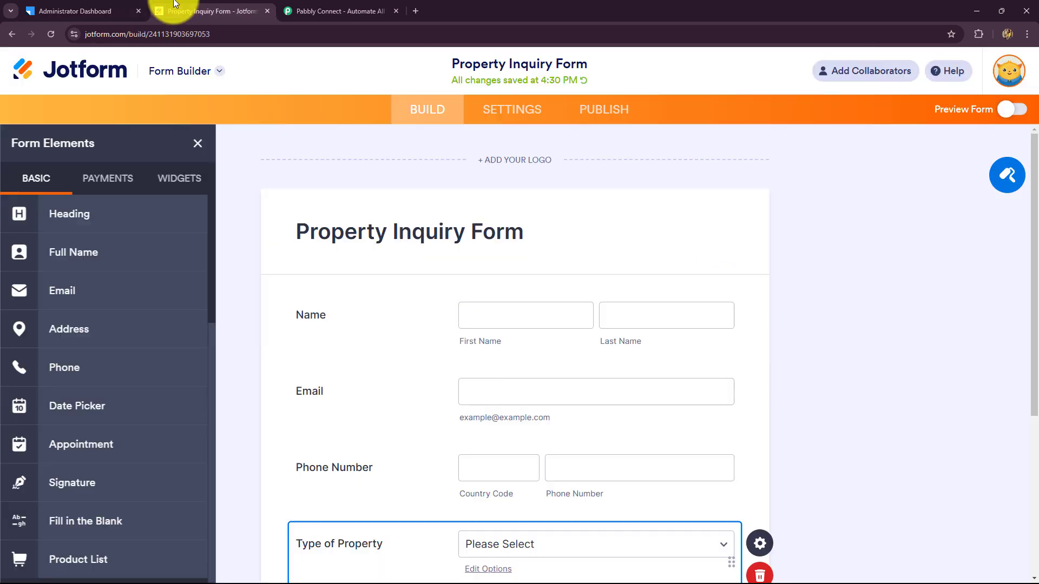
click(70, 7)
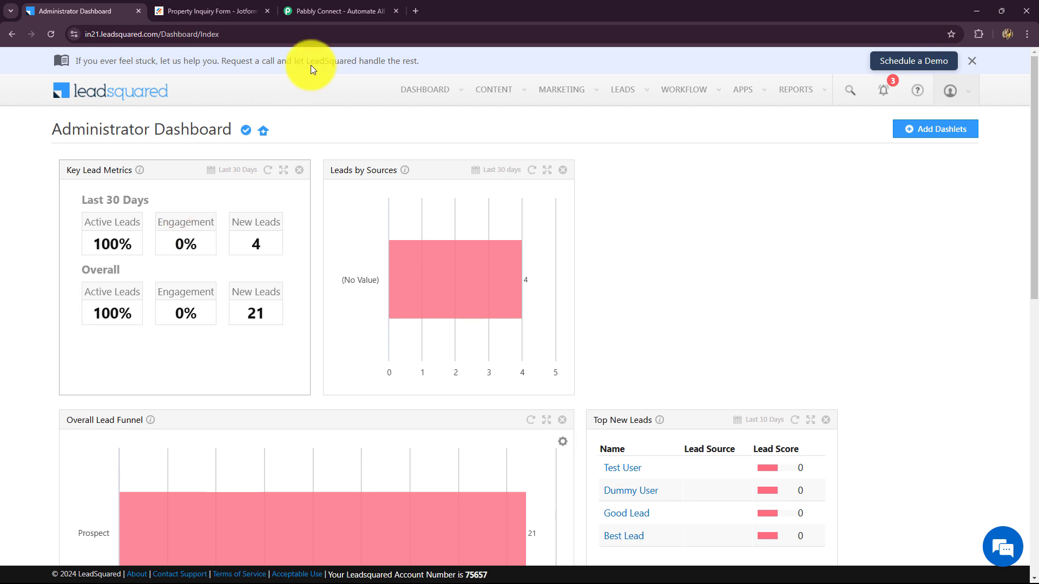
click(324, 10)
click(712, 150)
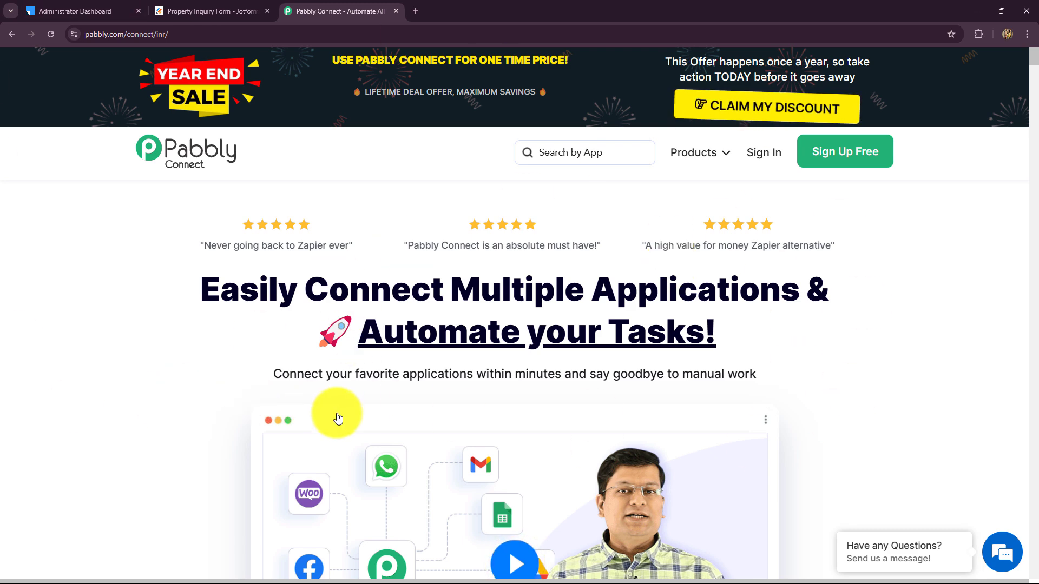
Highlight the homepage headline about connecting applications, then sign in to the Pabbly account
click(182, 33)
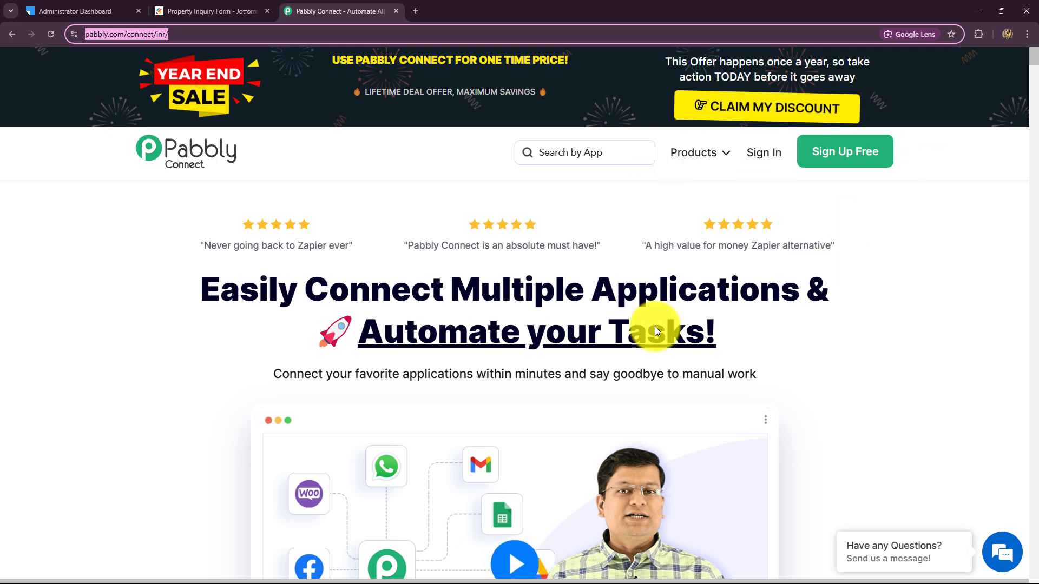
drag(209, 299, 719, 333)
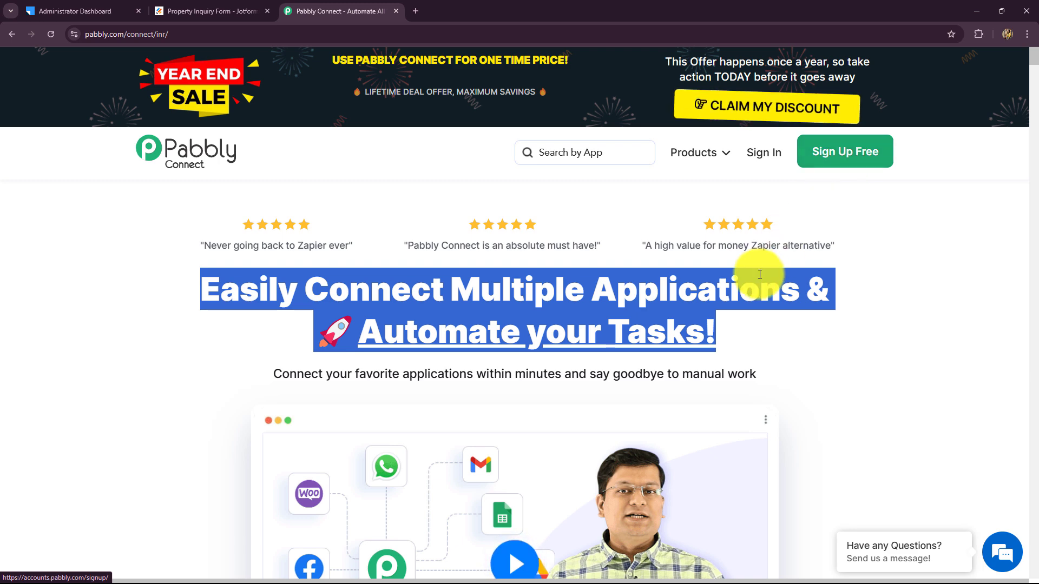
click(76, 179)
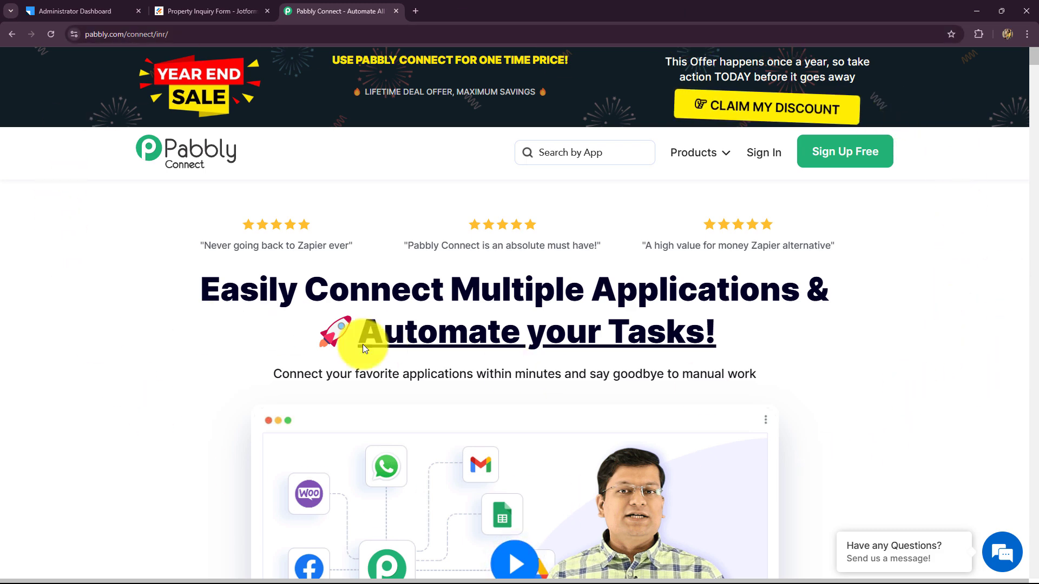
drag(720, 334, 200, 287)
scroll(211, 287, down, 10)
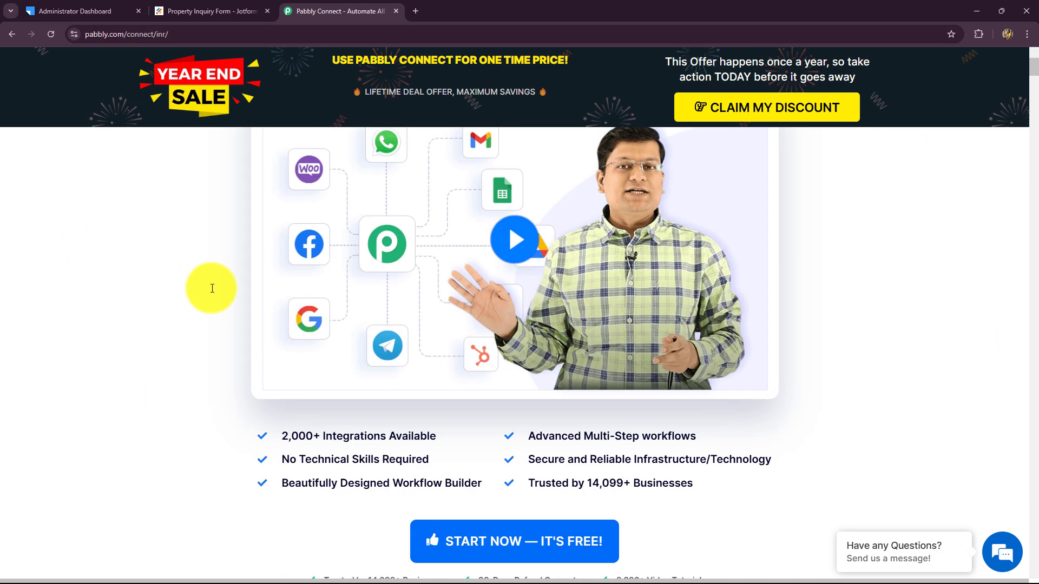
scroll(213, 289, up, 10)
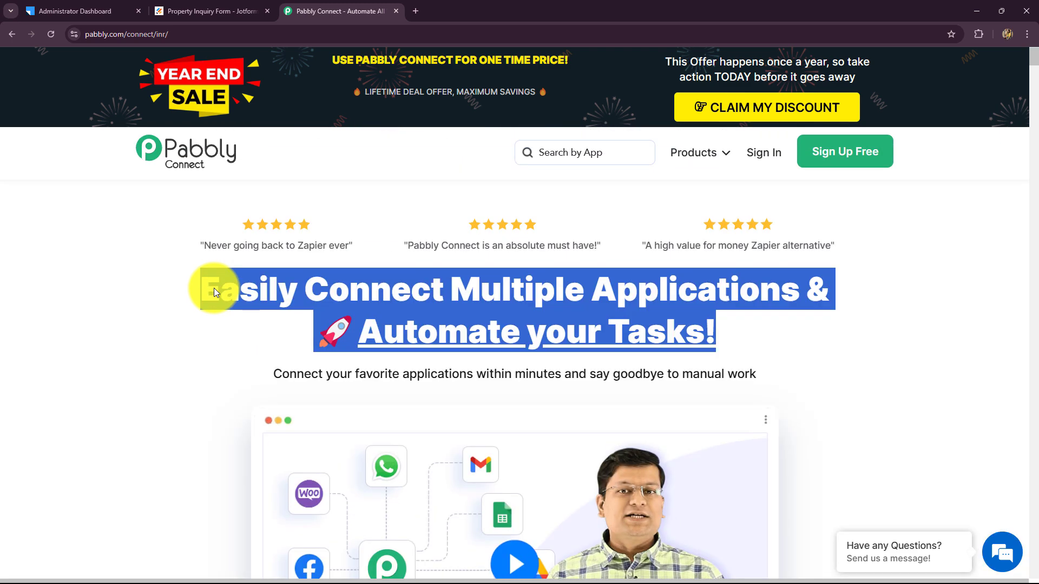
click(753, 157)
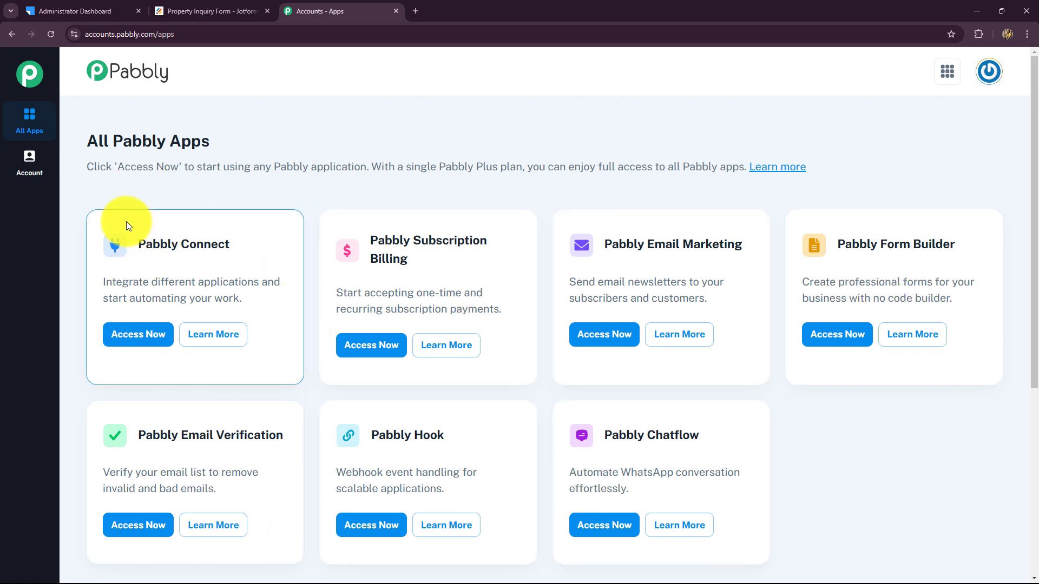
Open Pabbly Connect from the apps list and scroll its dashboard showing 3000 tasks, 42 consumed
drag(140, 246, 236, 244)
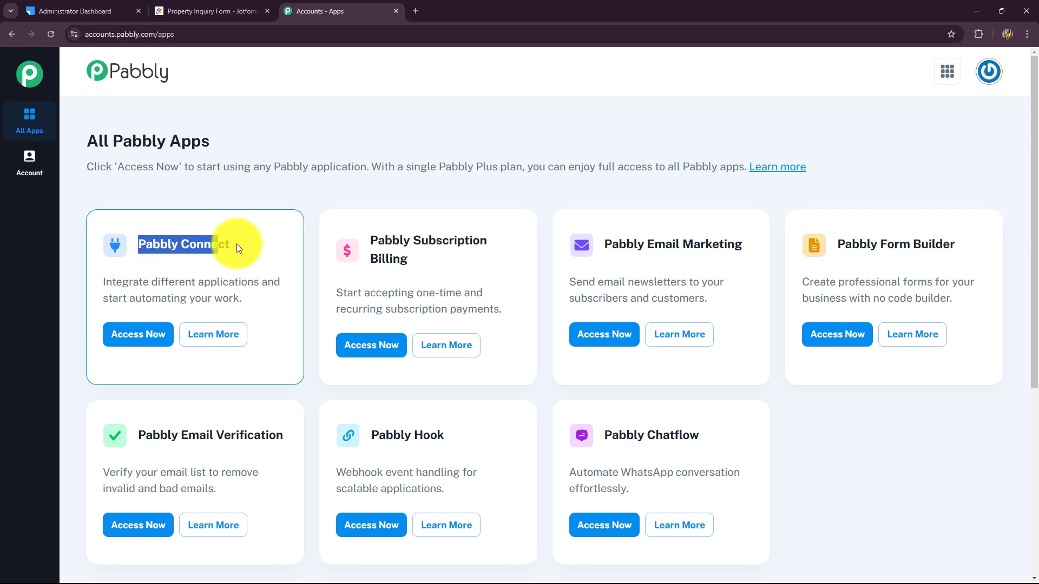
click(143, 341)
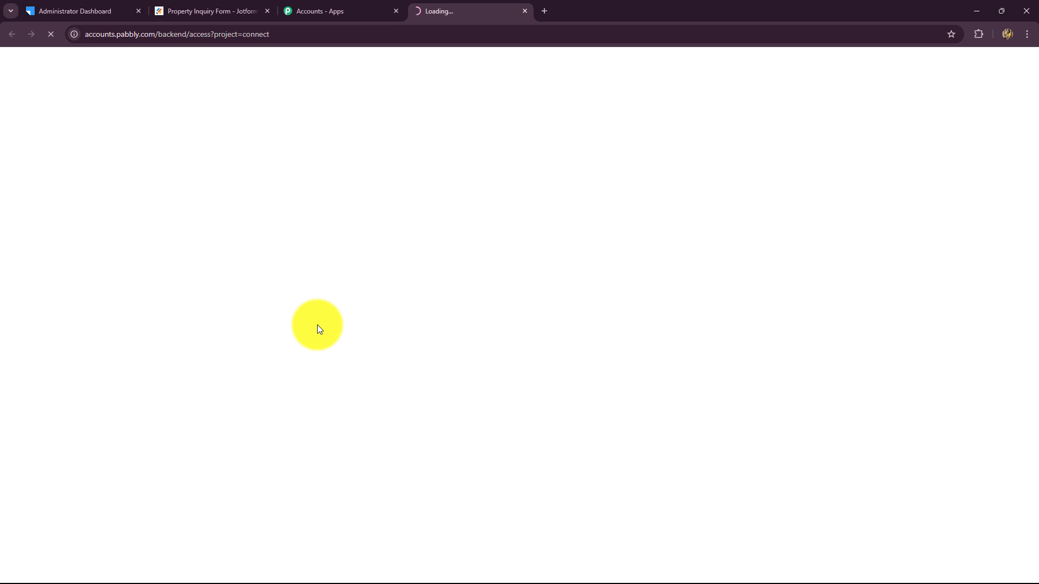
scroll(319, 325, down, 4)
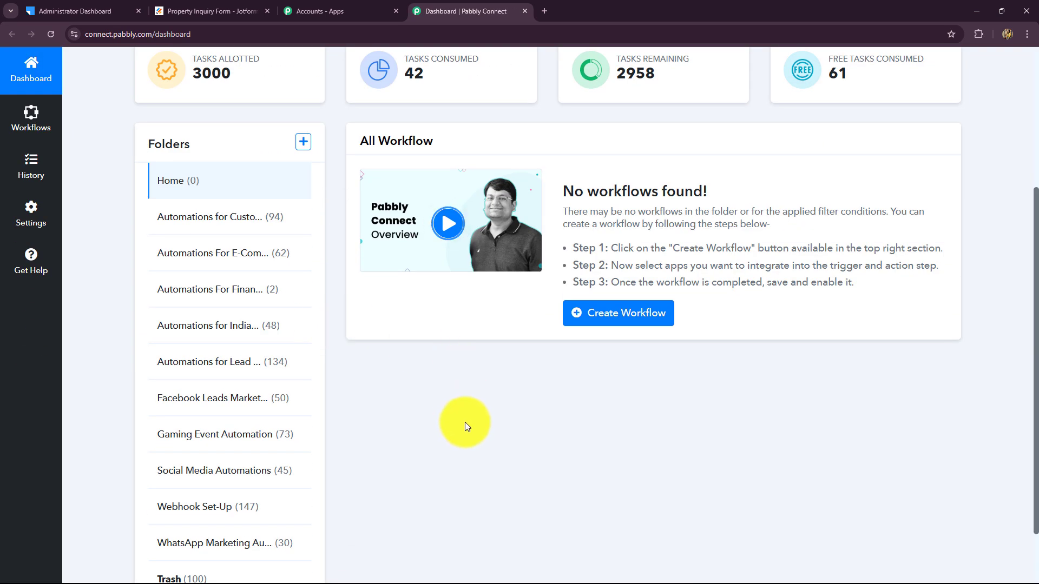
scroll(469, 421, up, 3)
scroll(470, 421, down, 4)
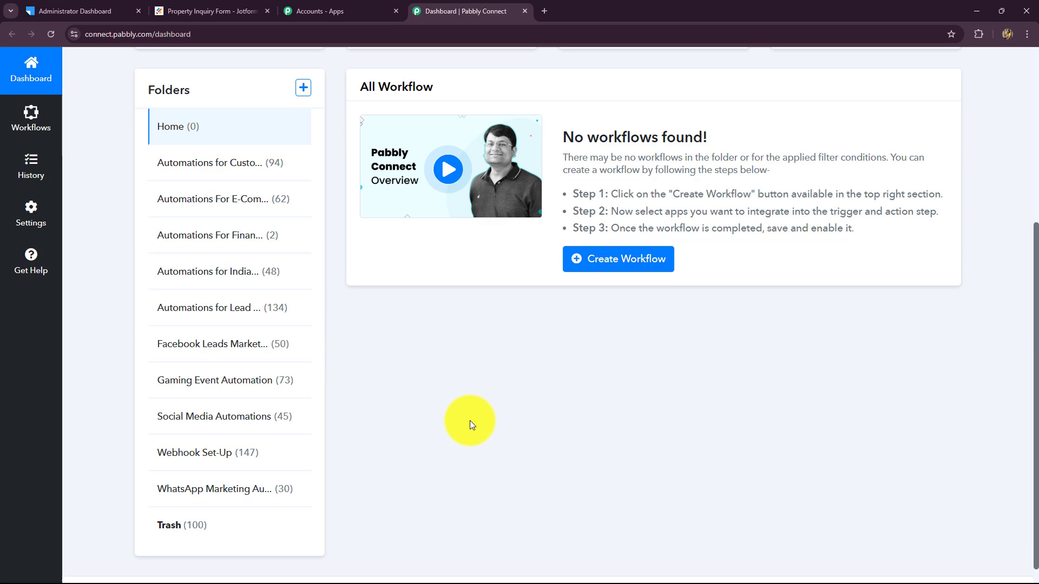
scroll(469, 421, up, 2)
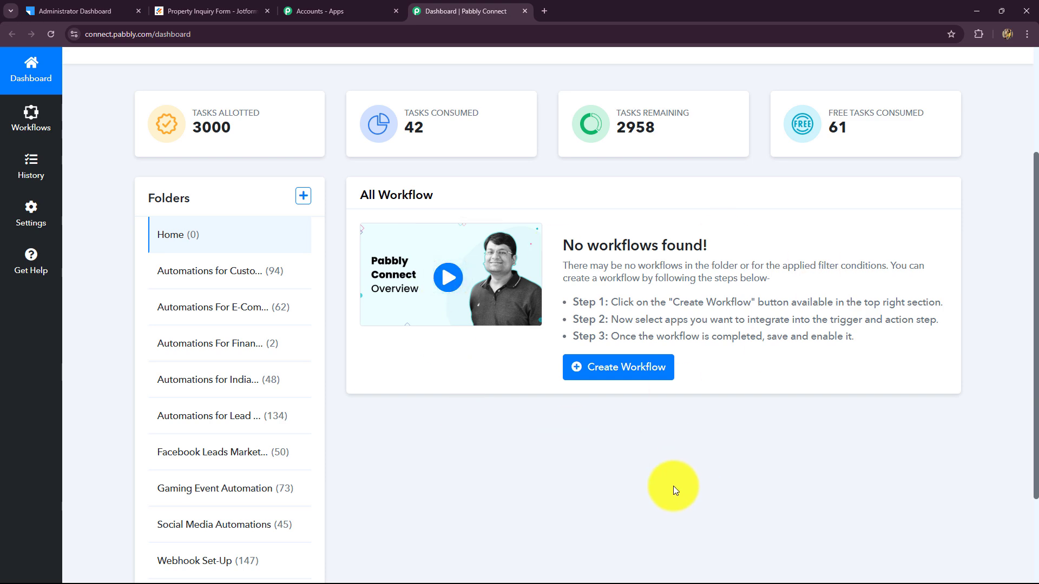
scroll(674, 486, down, 3)
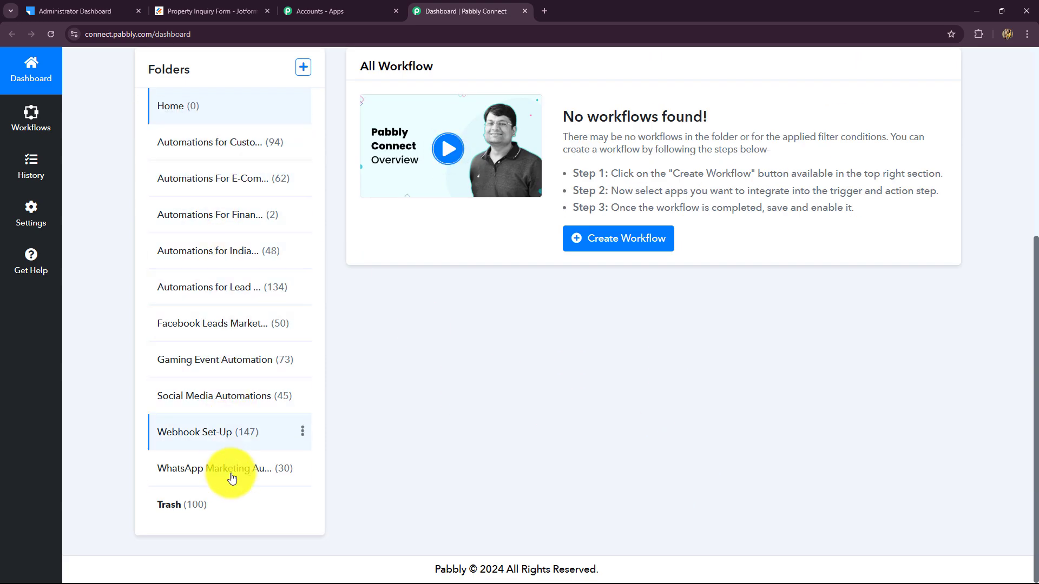
scroll(554, 444, up, 5)
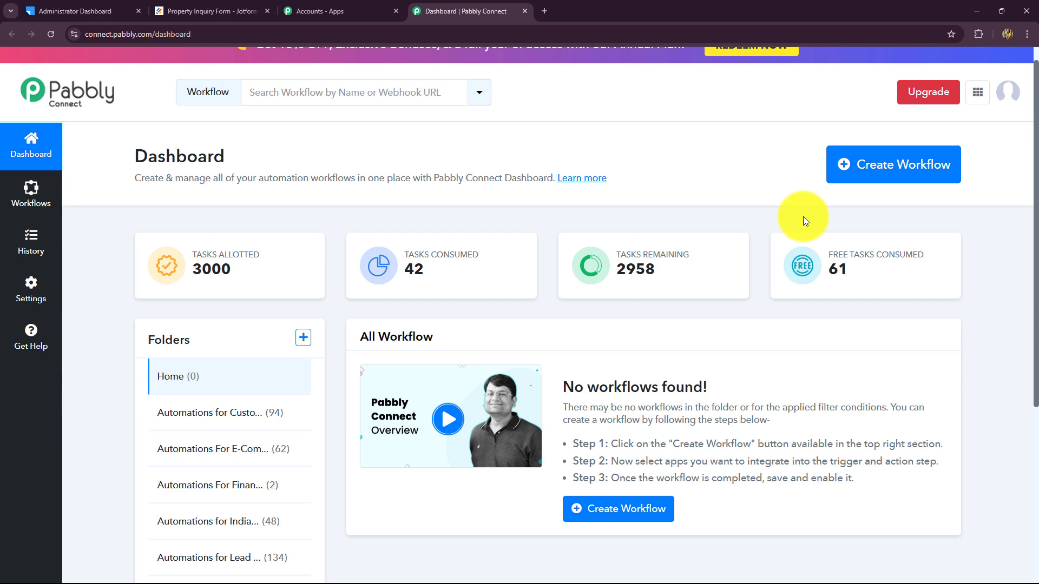
Create a workflow with the pasted name 'Create LeadSquared Lead on Jotform Submission' in Automations for Lead Management
click(860, 172)
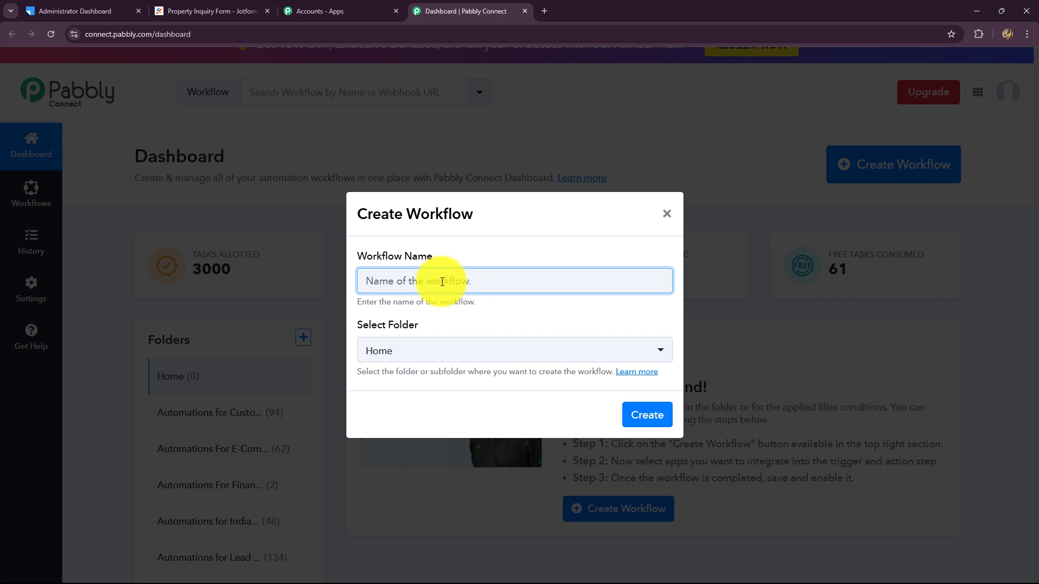
text(Create LeadSquared Lead on Jotform Submission)
click(455, 347)
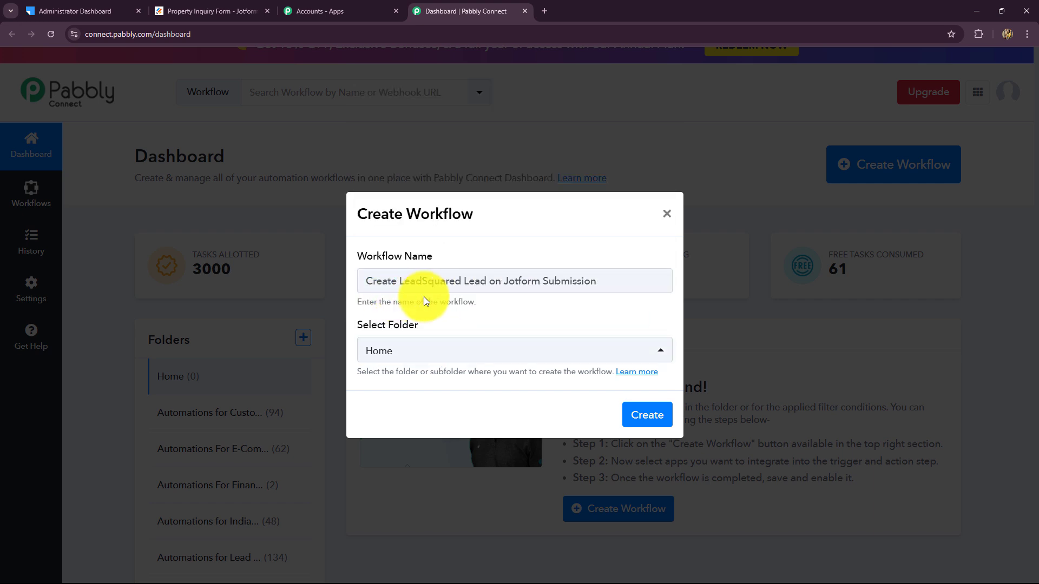
click(530, 350)
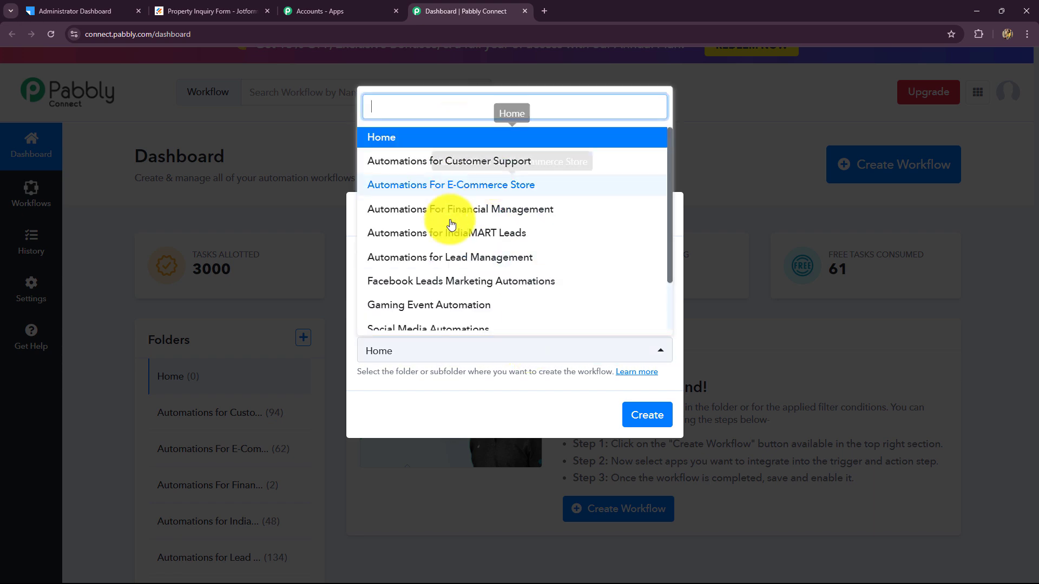
scroll(465, 292, down, 3)
scroll(465, 287, up, 3)
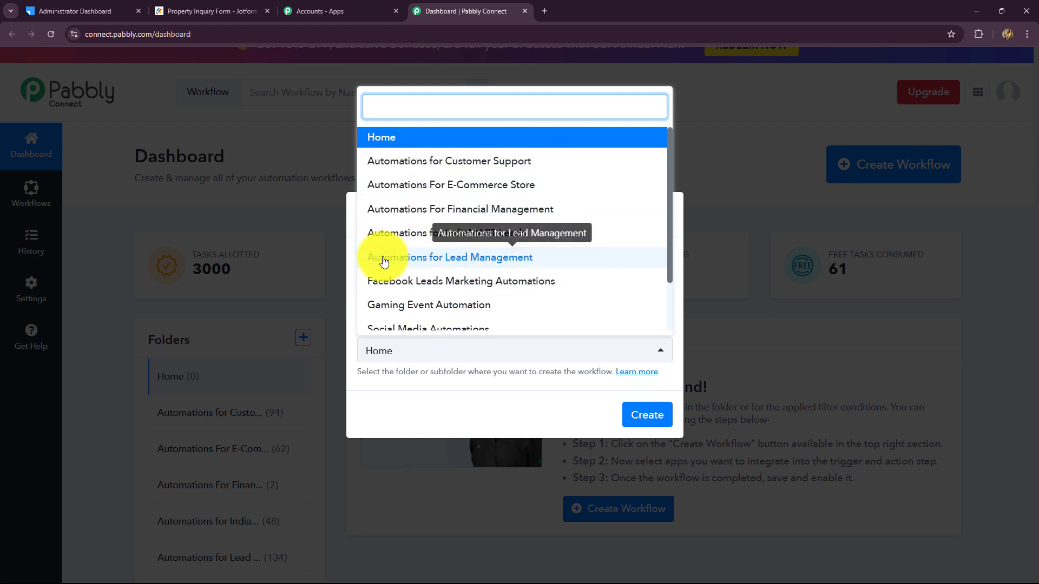
click(408, 262)
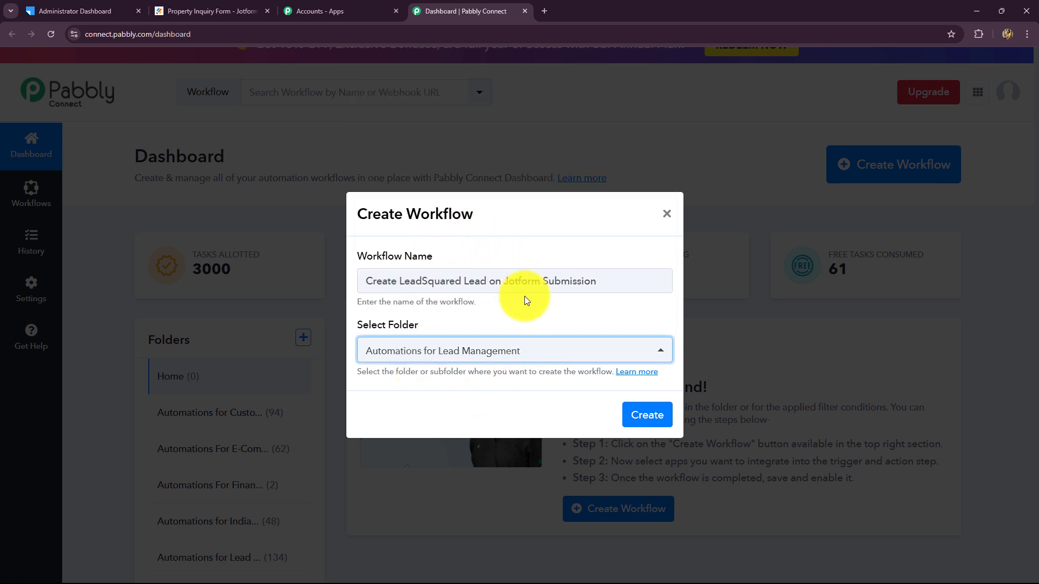
click(648, 415)
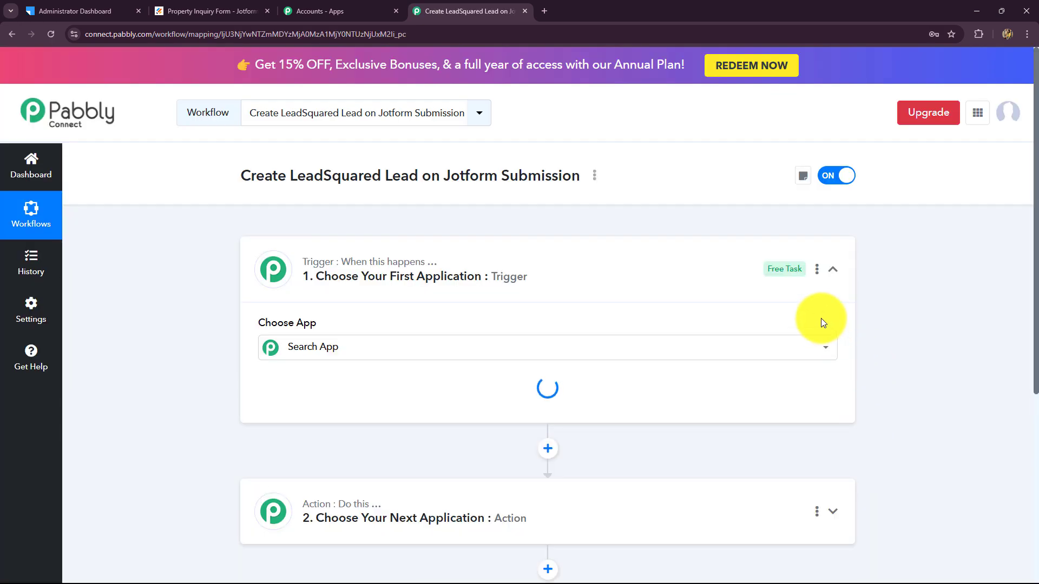
Collapse the Trigger card and scroll through the unconfigured trigger and action steps
click(832, 269)
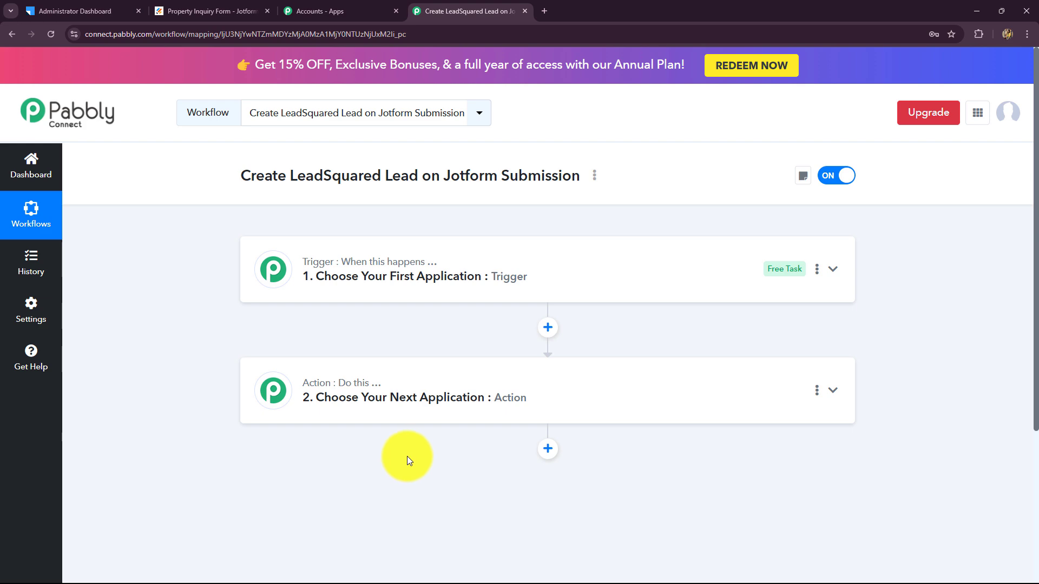
scroll(410, 453, down, 3)
scroll(412, 453, up, 3)
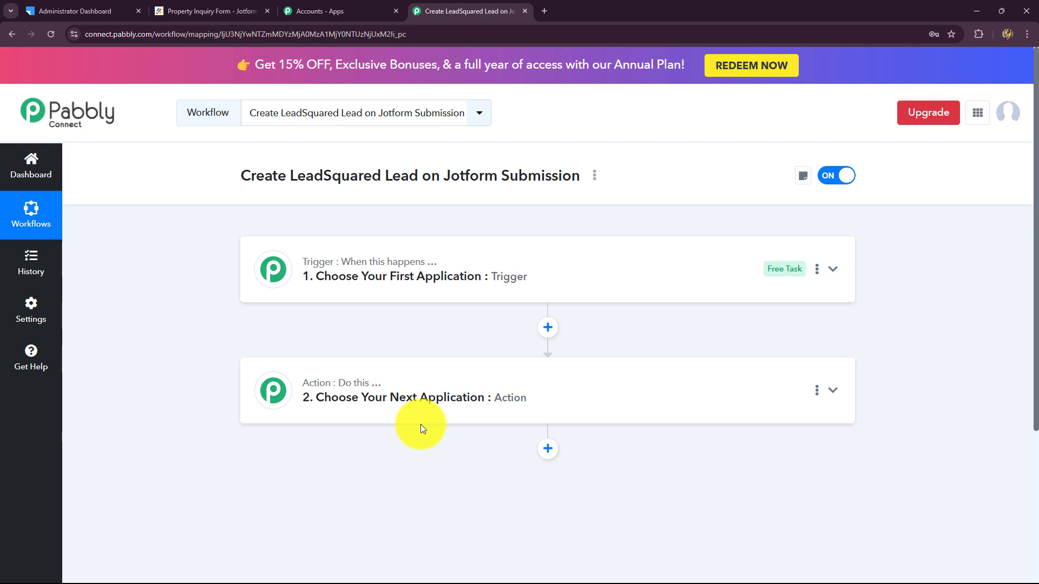
Set the trigger app to Jotform, found by searching 'JOt', with the New Response trigger event
click(272, 268)
scroll(205, 373, down, 3)
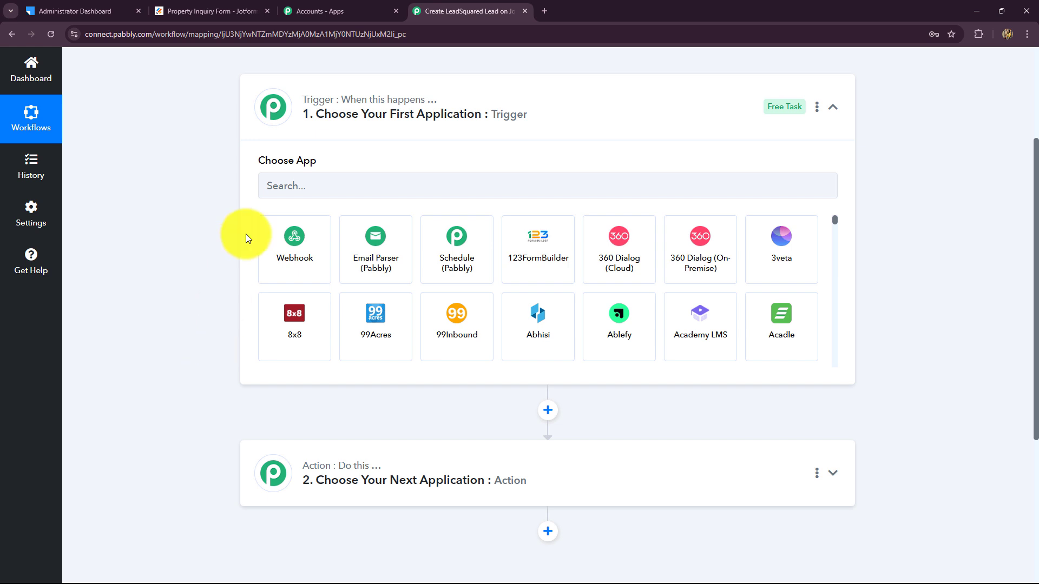
click(268, 192)
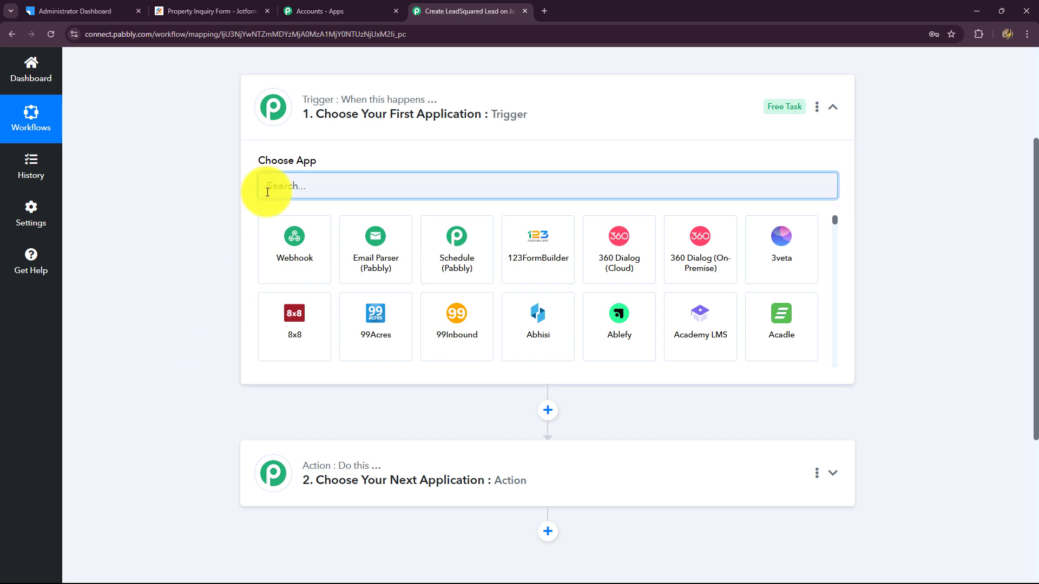
text(JOt)
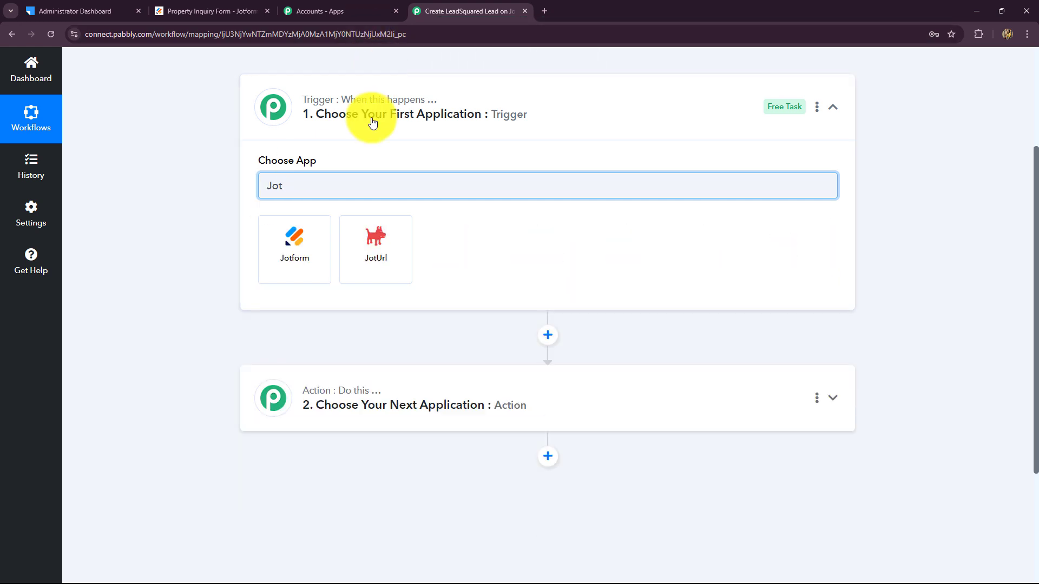
click(310, 250)
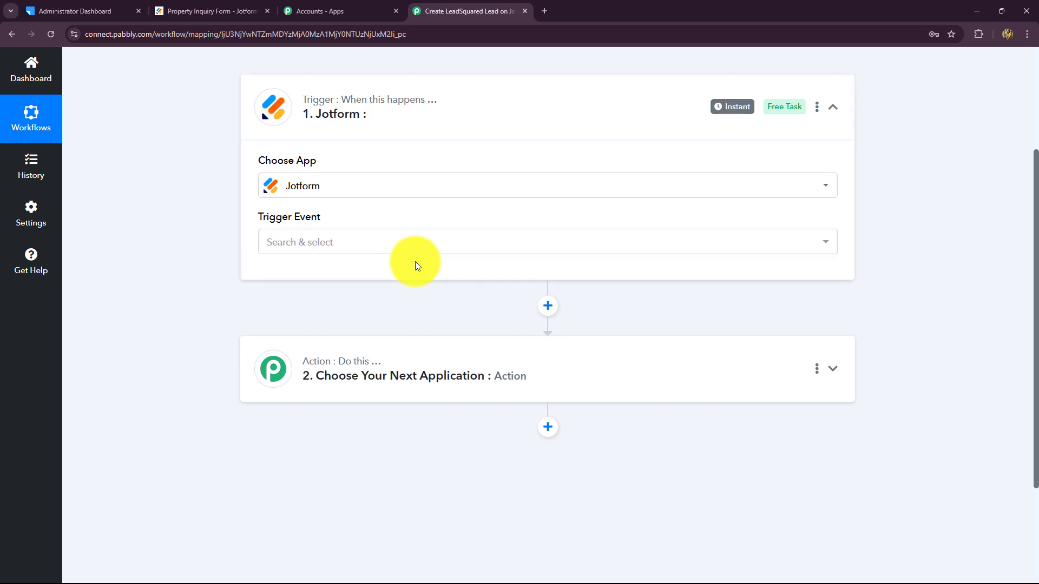
click(284, 254)
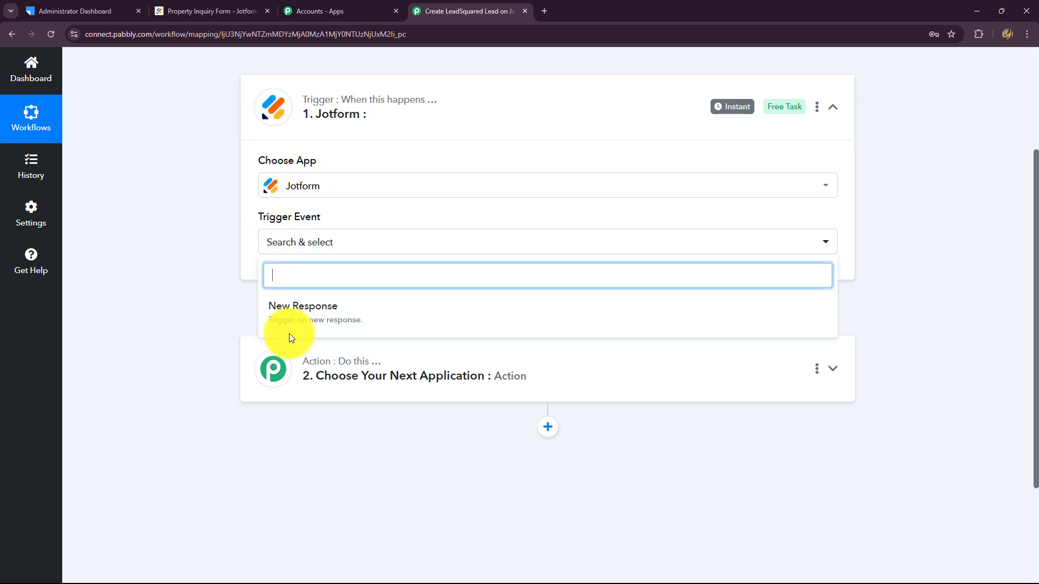
click(223, 11)
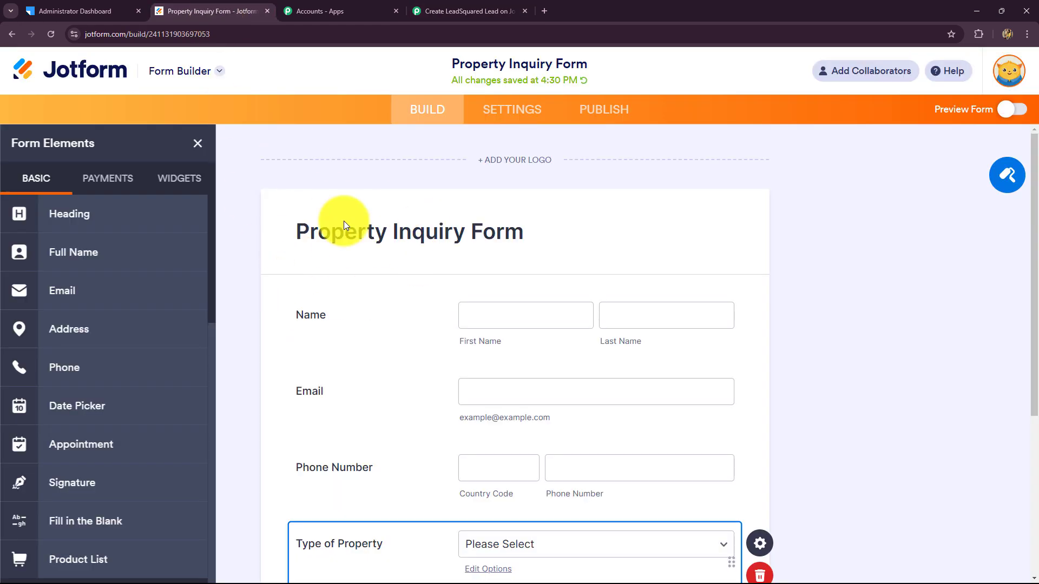
click(434, 10)
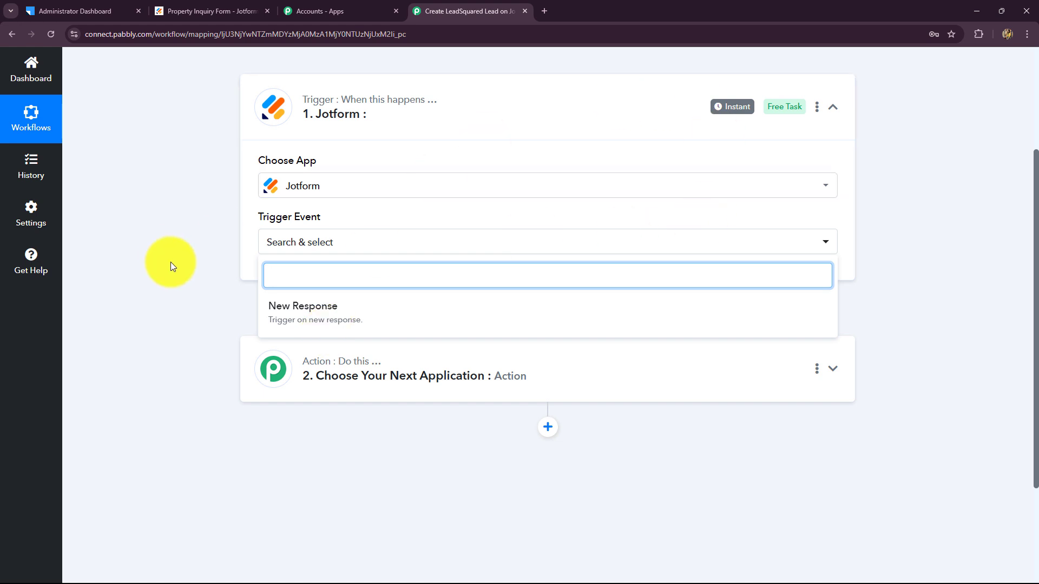
click(372, 314)
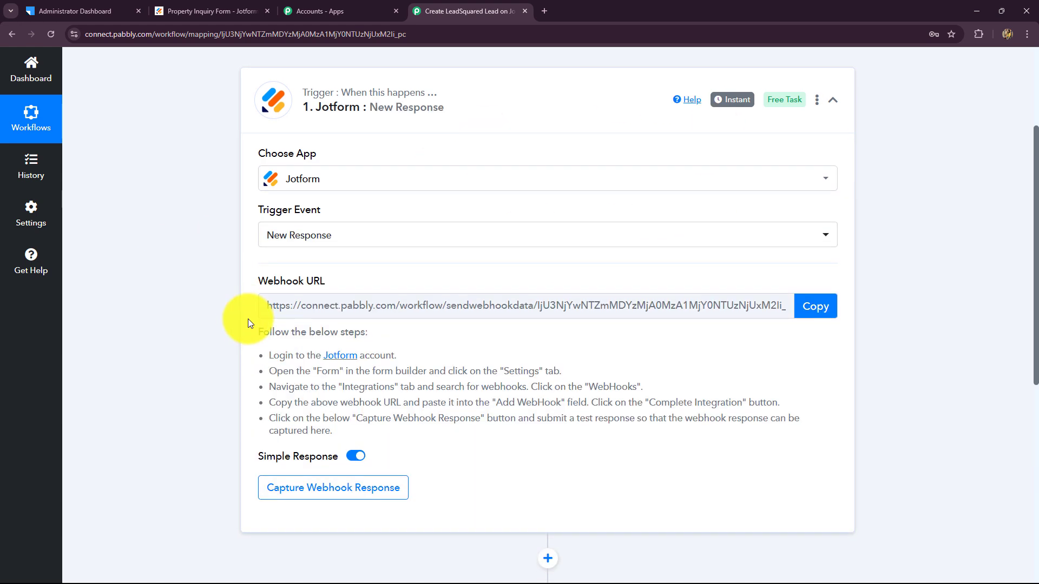
Review the five webhook setup instructions, copy the webhook URL and start capturing the webhook response
scroll(248, 320, up, 1)
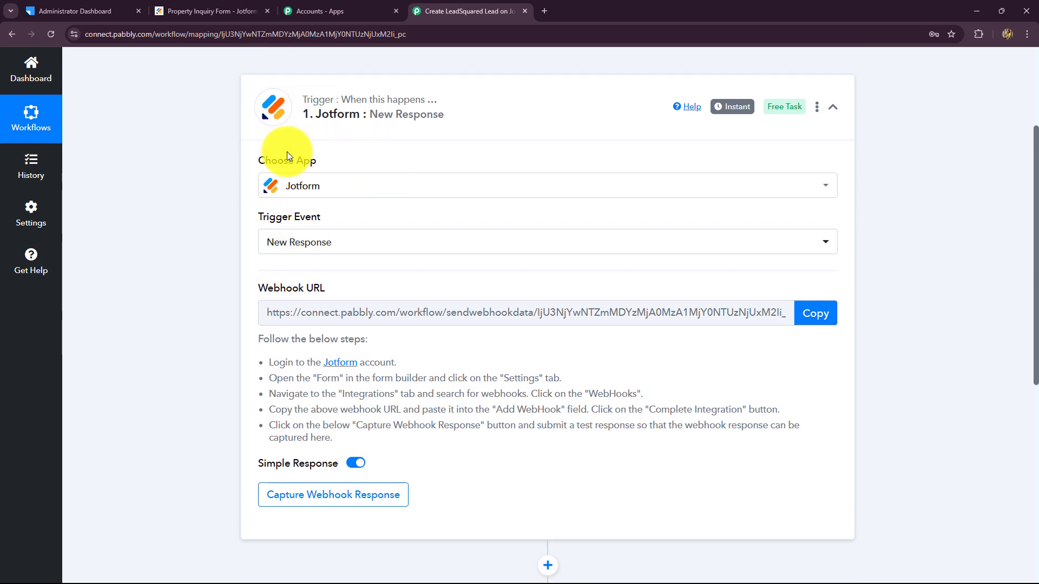
scroll(666, 369, down, 2)
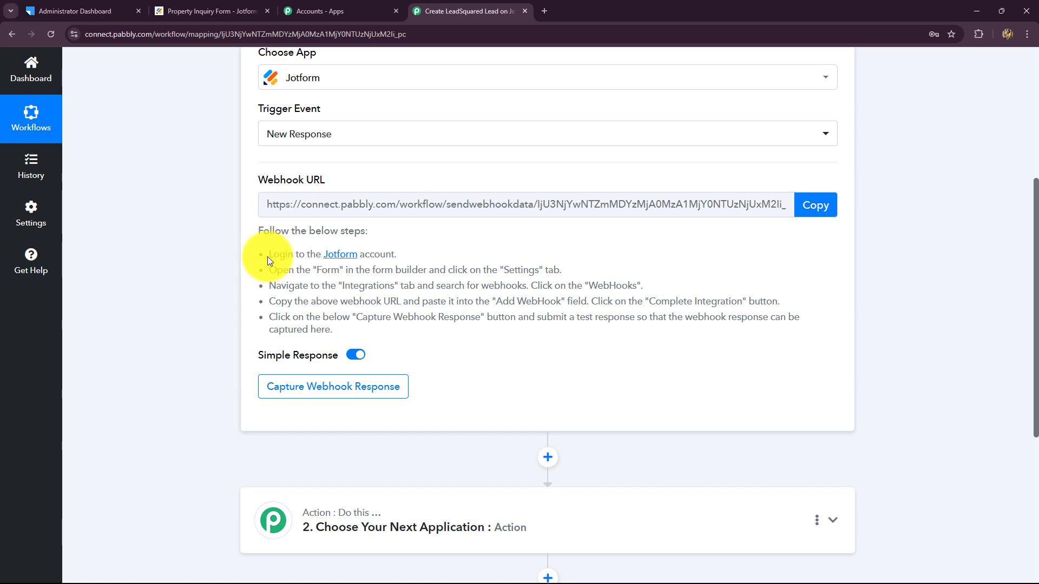
drag(270, 254, 336, 337)
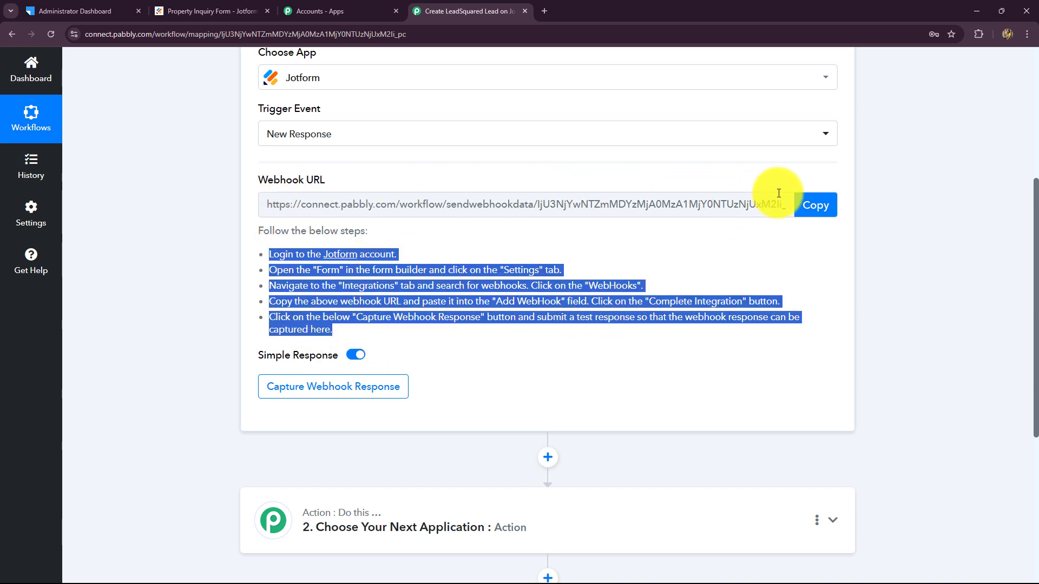
click(204, 8)
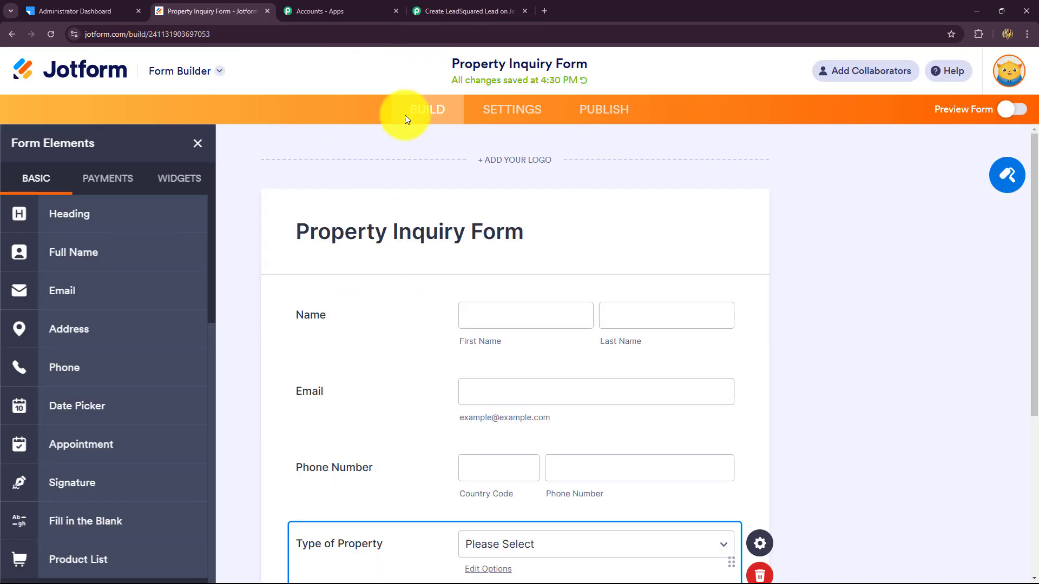
click(467, 11)
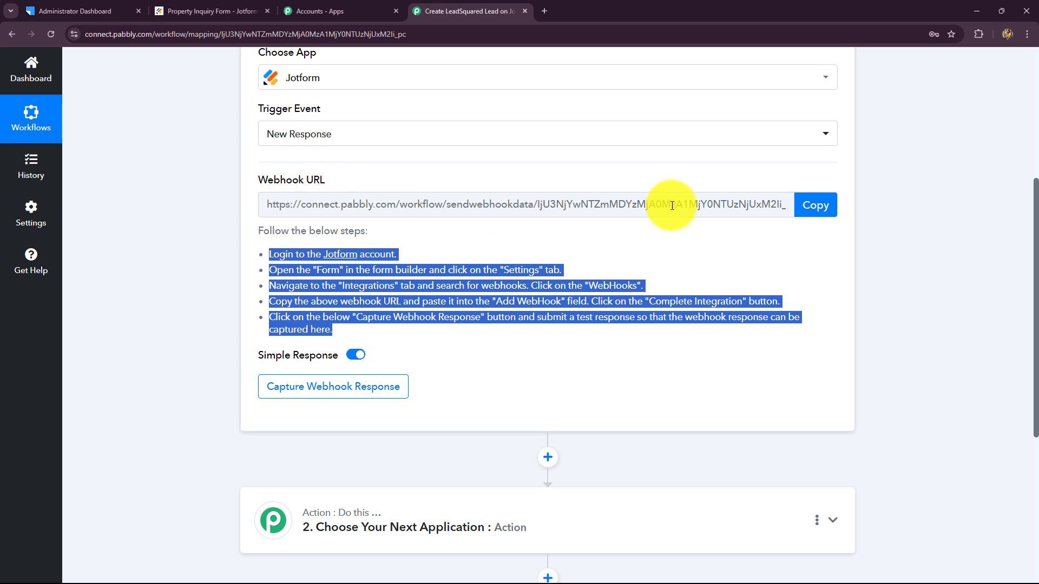
scroll(672, 205, up, 3)
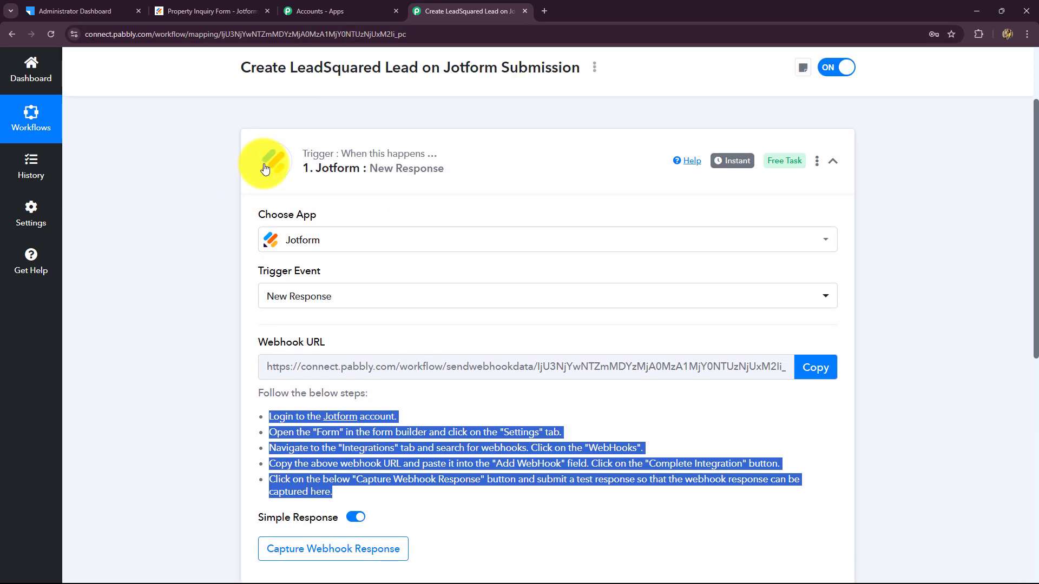
scroll(332, 332, down, 4)
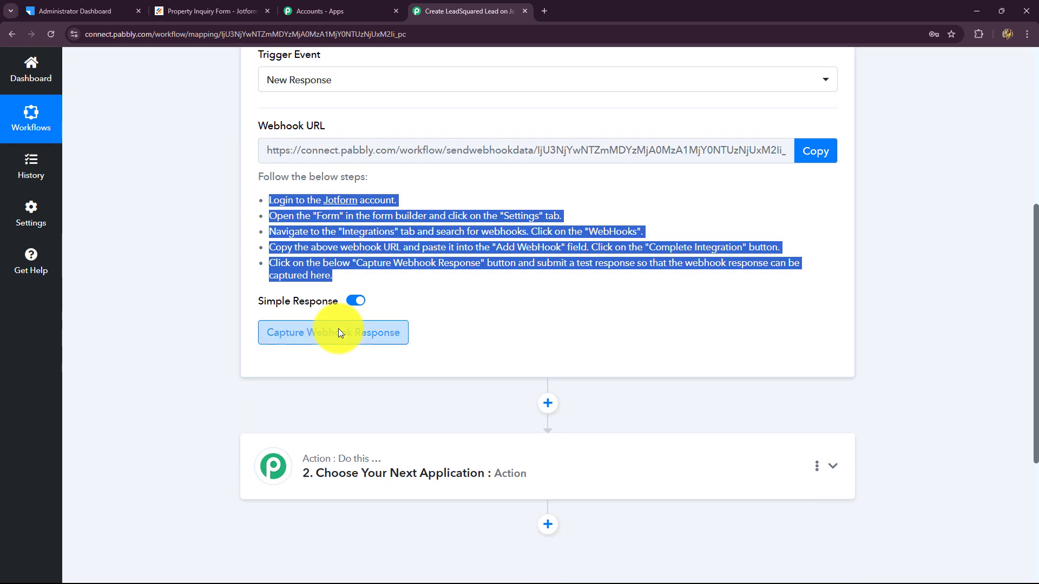
click(820, 152)
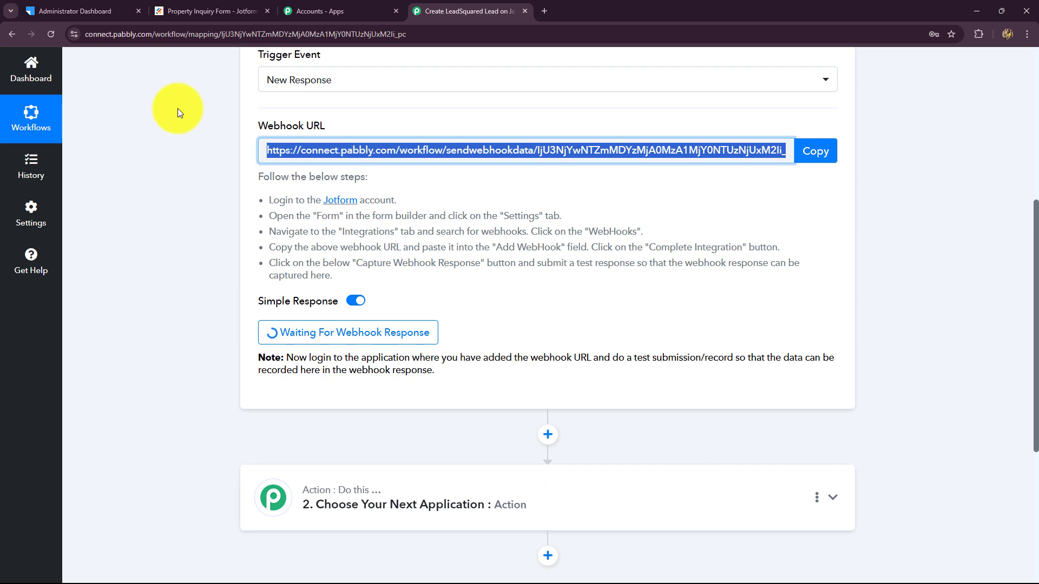
Go from the Jotform builder to My Forms and reopen Property Inquiry Form for editing
click(206, 11)
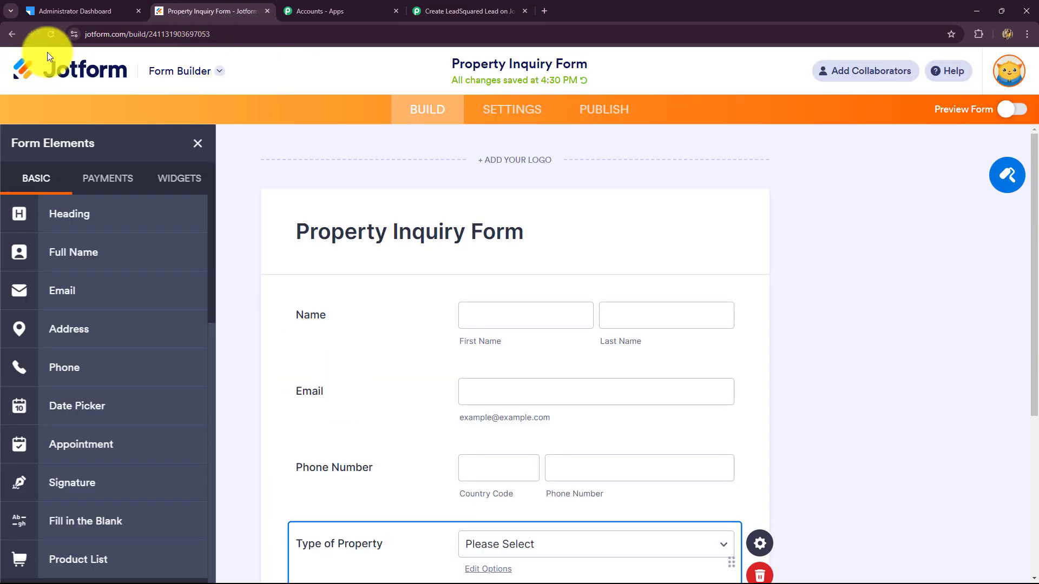
click(67, 77)
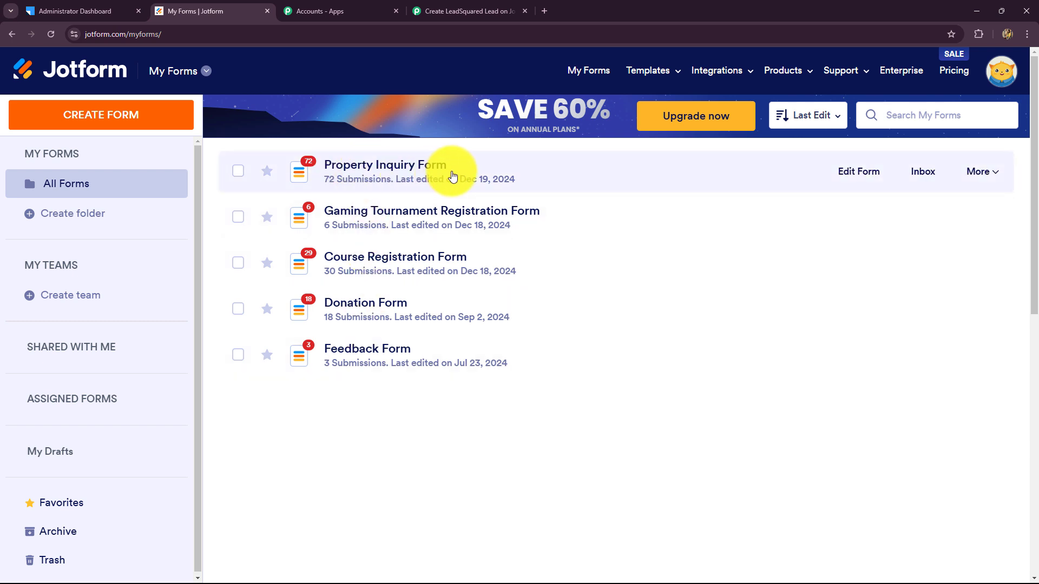
click(848, 174)
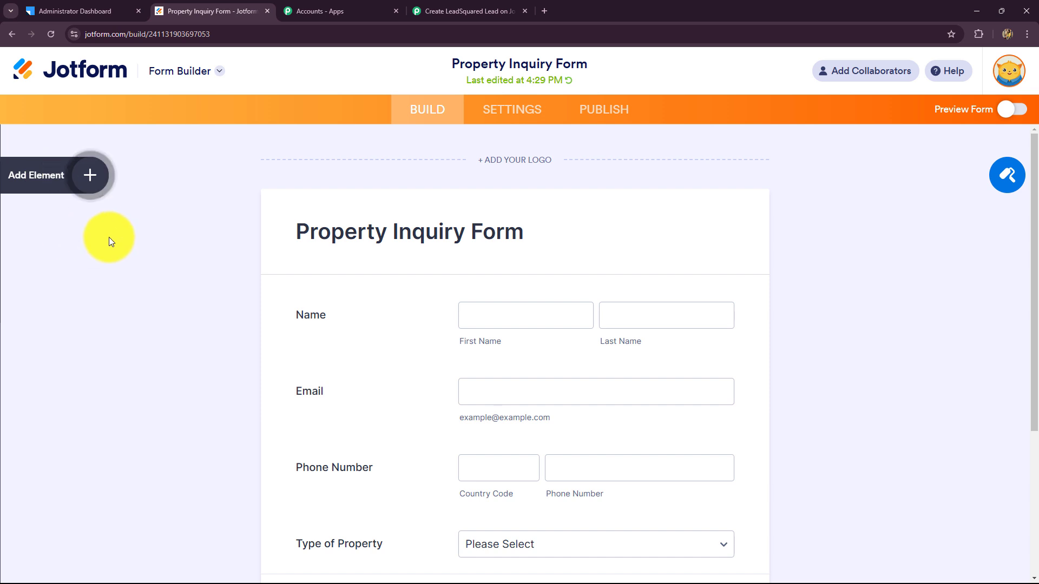
scroll(158, 303, down, 1)
scroll(158, 291, down, 2)
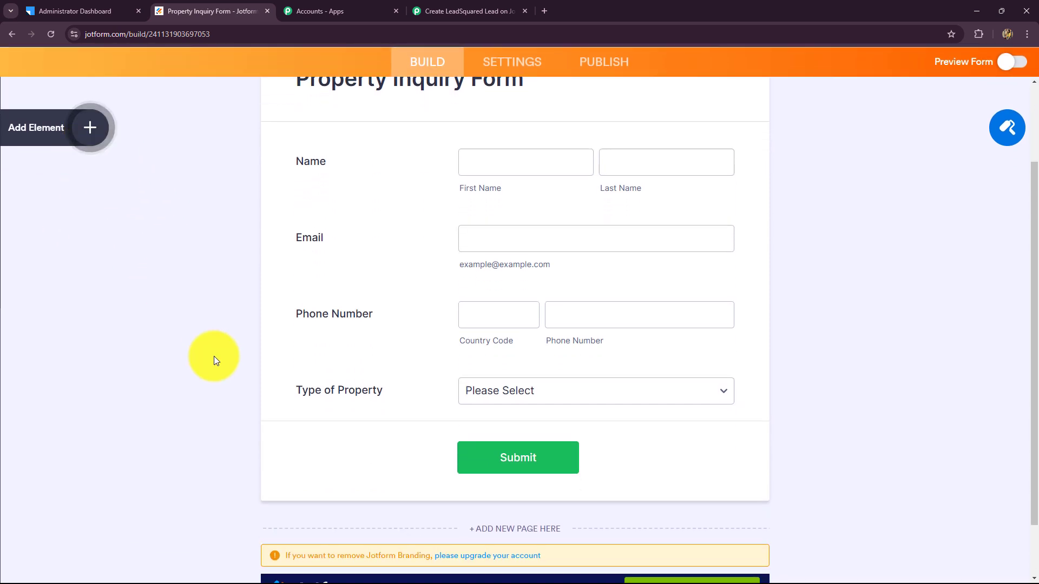
scroll(213, 360, up, 3)
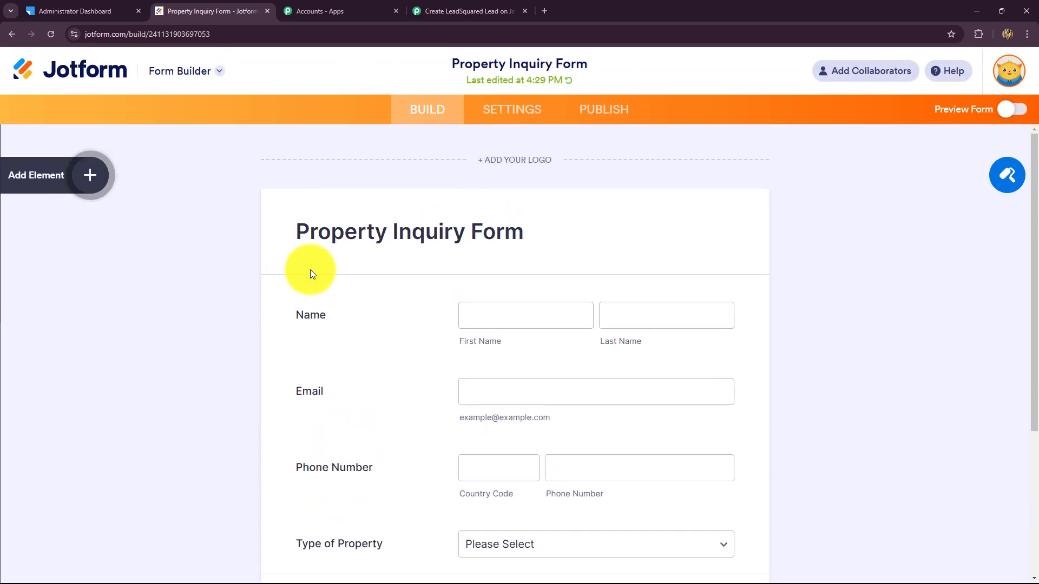
click(503, 116)
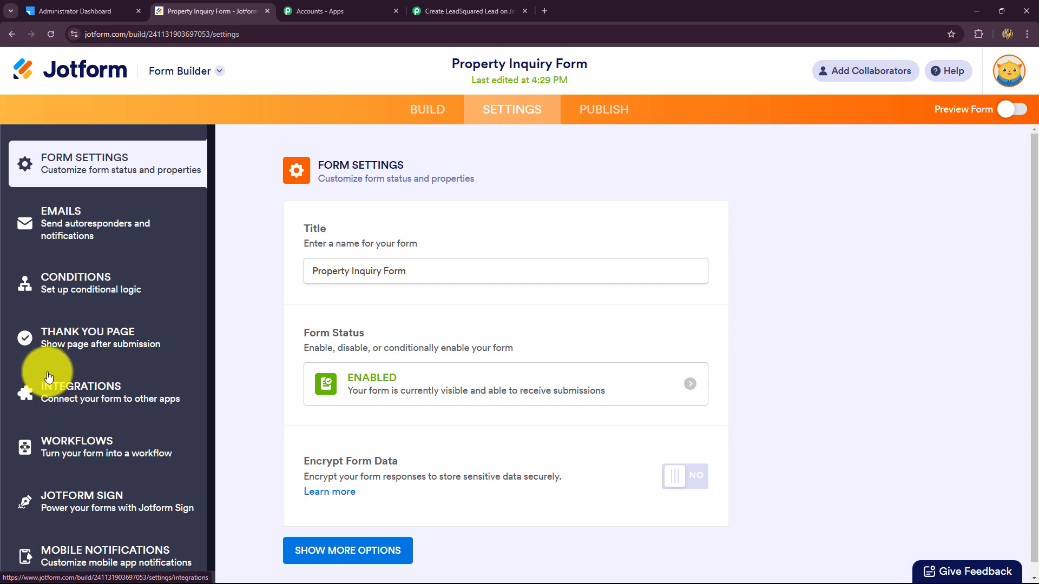
click(72, 398)
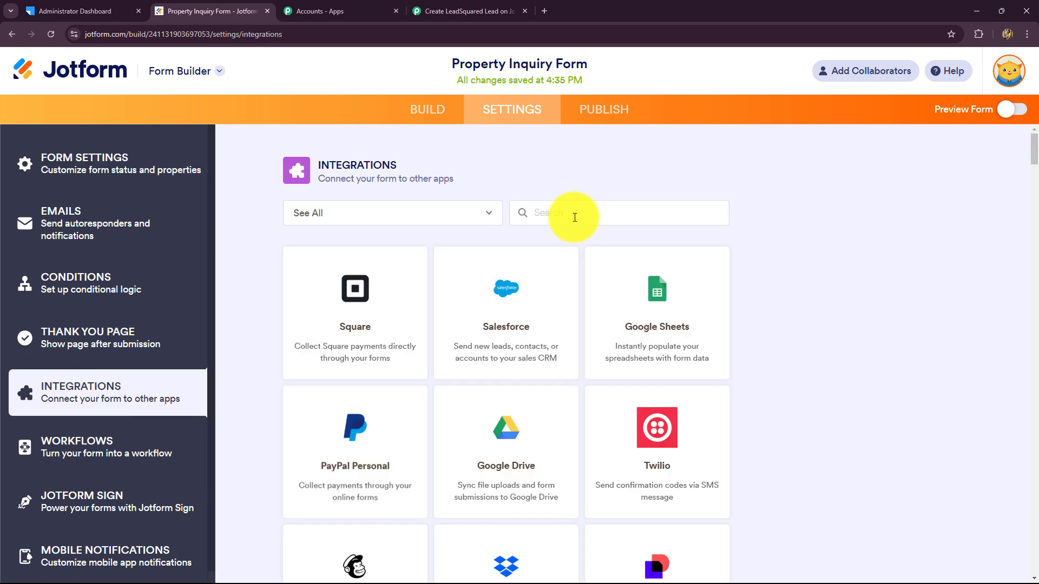
text(web)
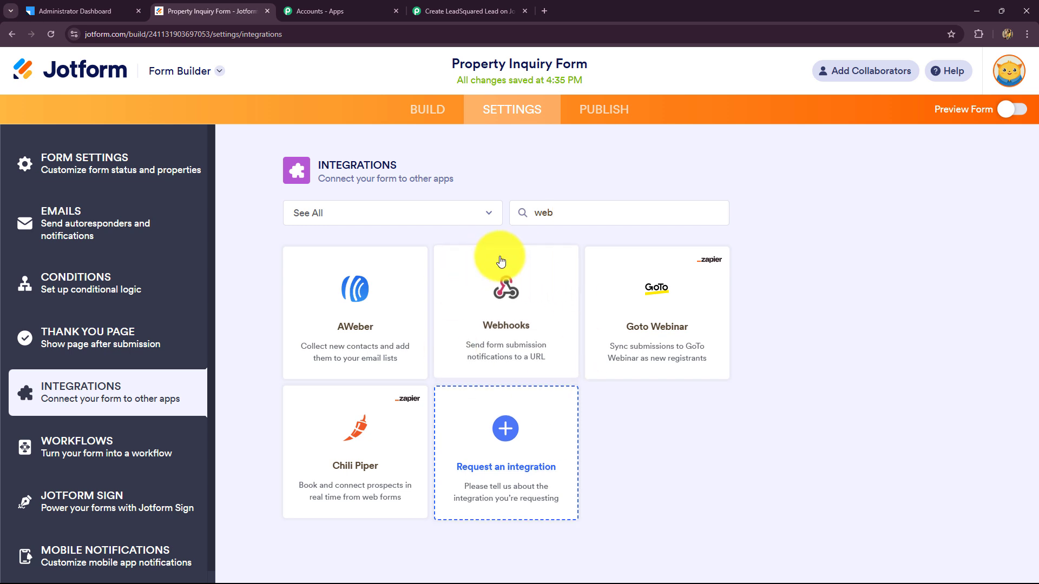
click(514, 324)
drag(364, 367, 307, 371)
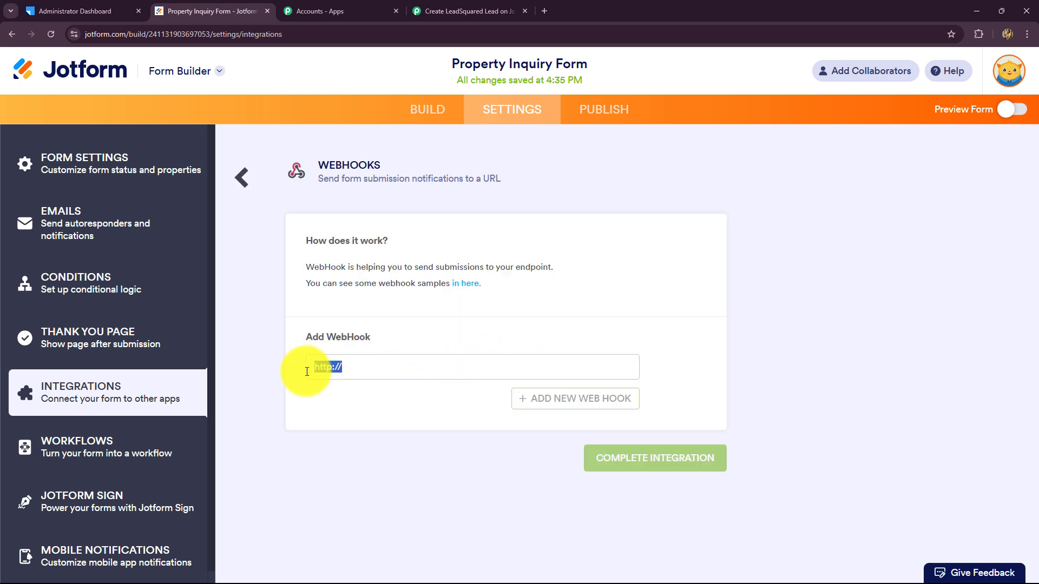
key(BackSpace)
key(ctrl+v)
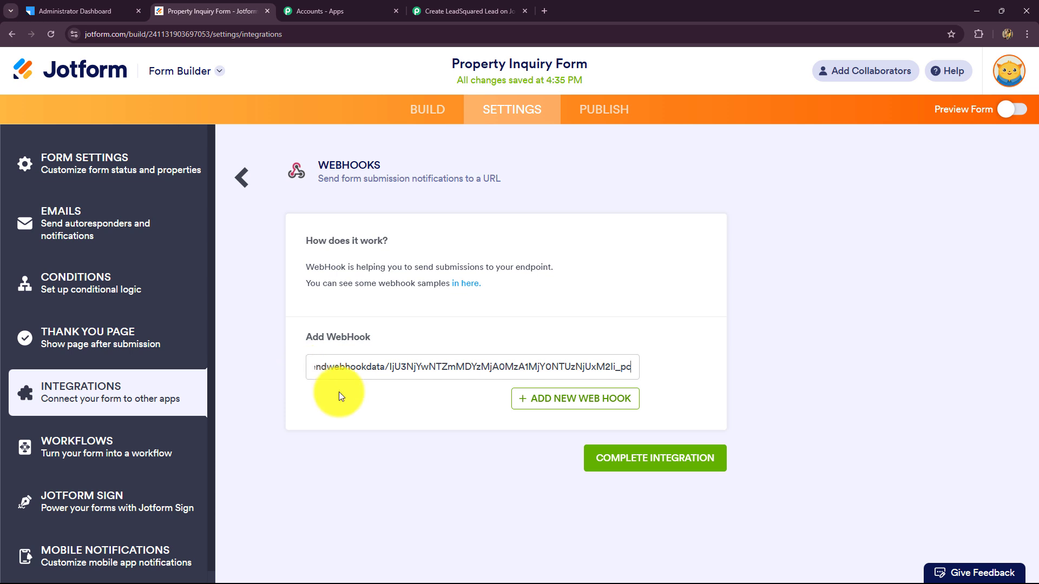
click(689, 466)
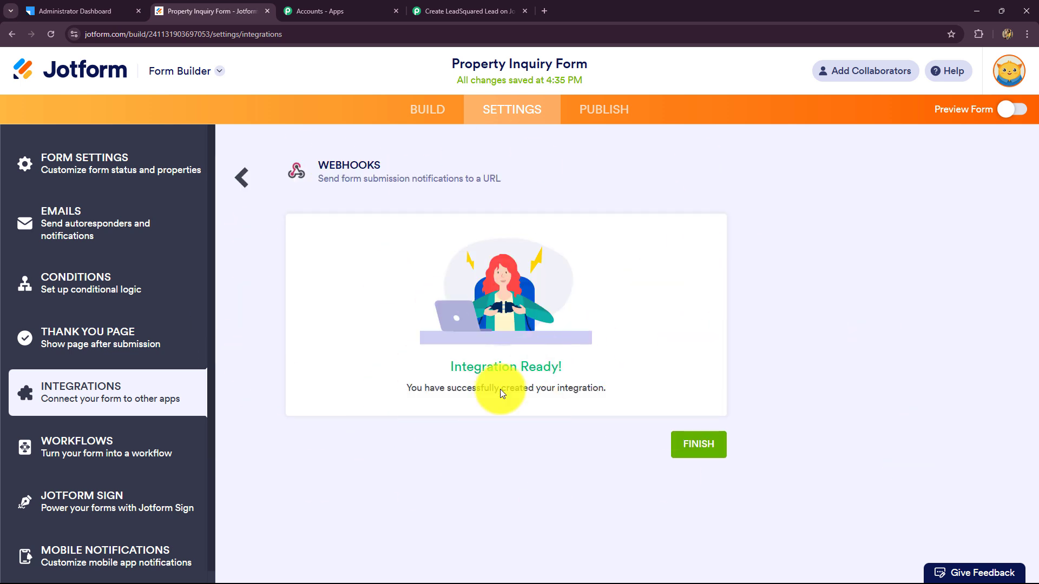
Check the Pabbly workflow's webhook settings, then return to the Jotform form builder
click(419, 8)
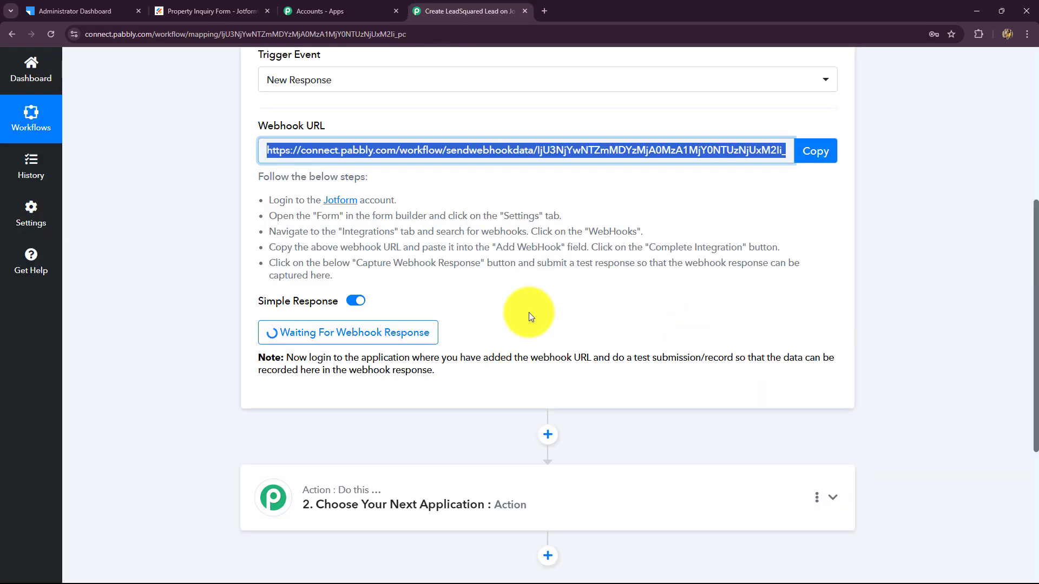
scroll(528, 314, down, 2)
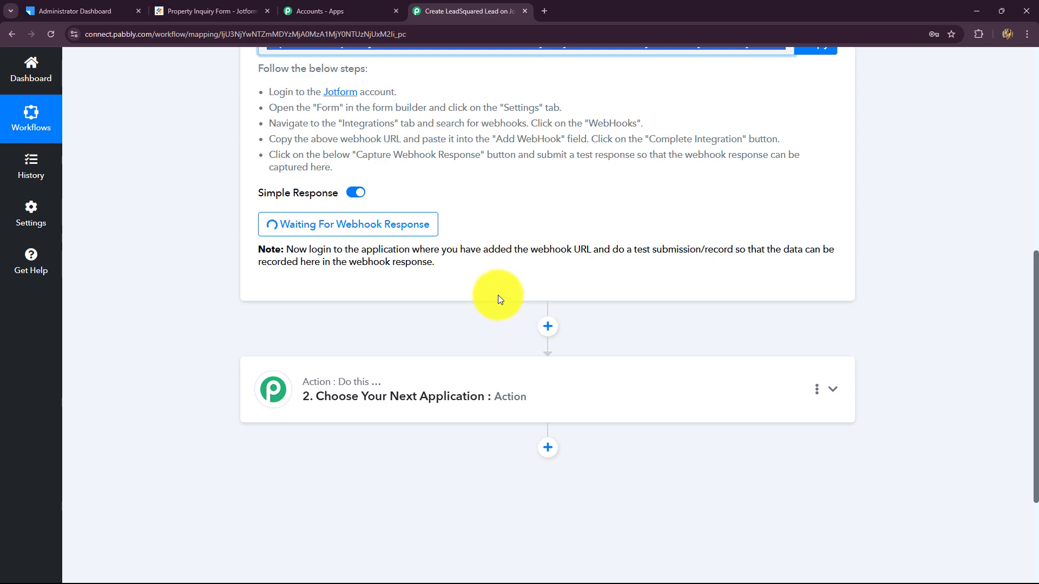
scroll(460, 294, up, 8)
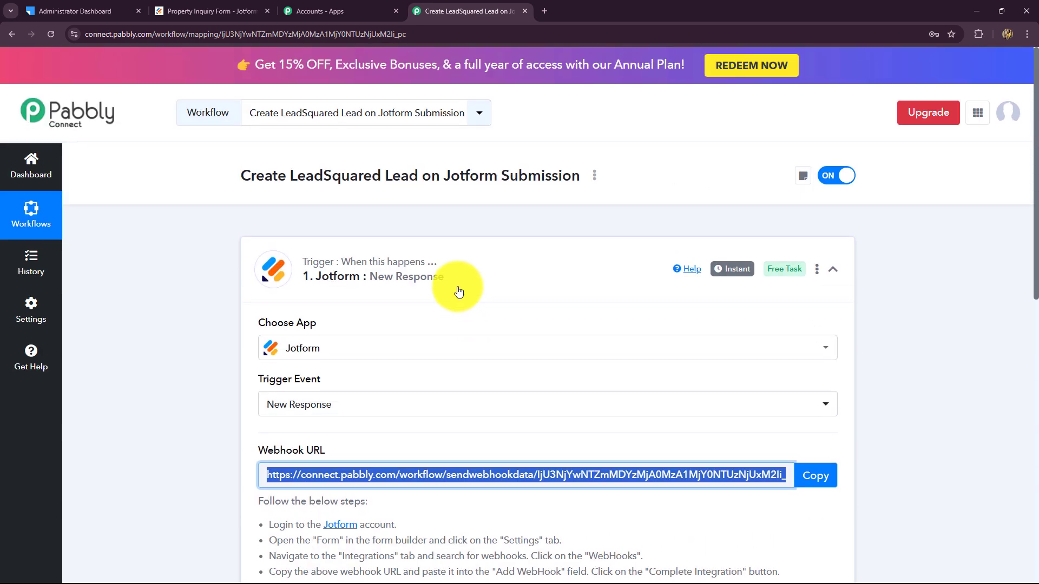
click(216, 12)
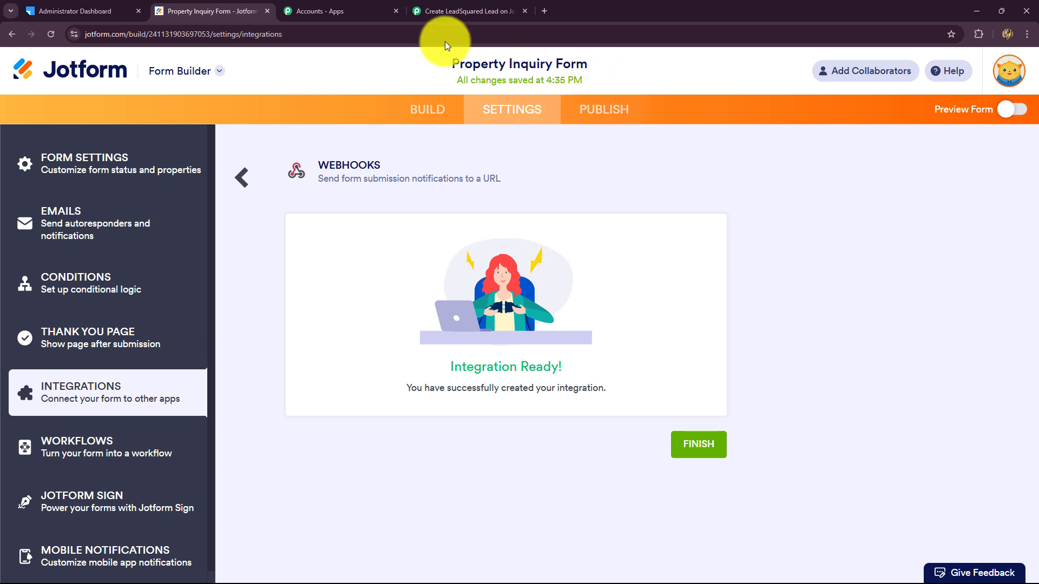
Copy the form's Quick Share link and load the live Property Inquiry Form from it in a new tab
click(613, 111)
scroll(630, 264, down, 3)
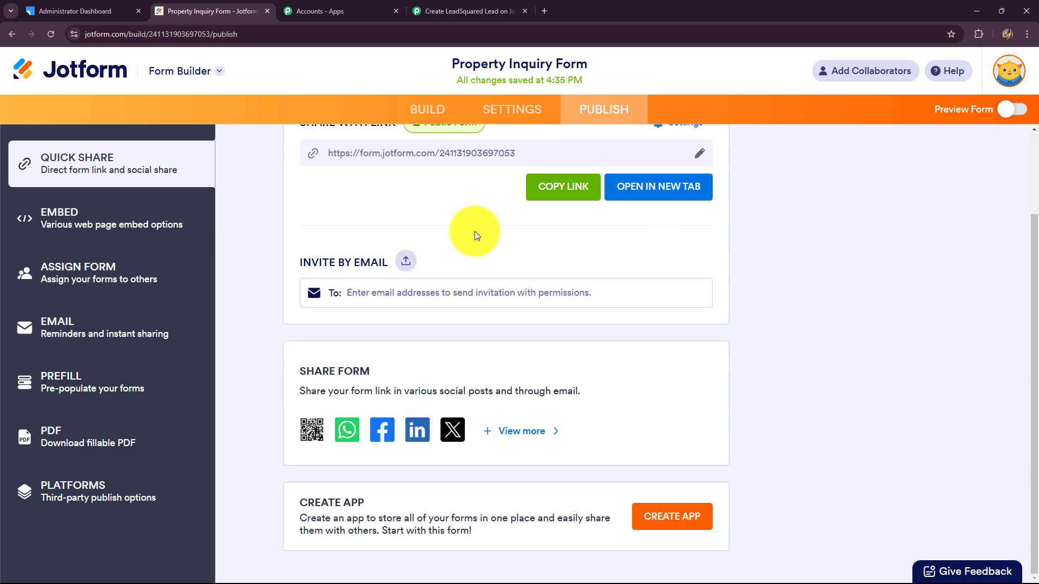
scroll(475, 231, up, 3)
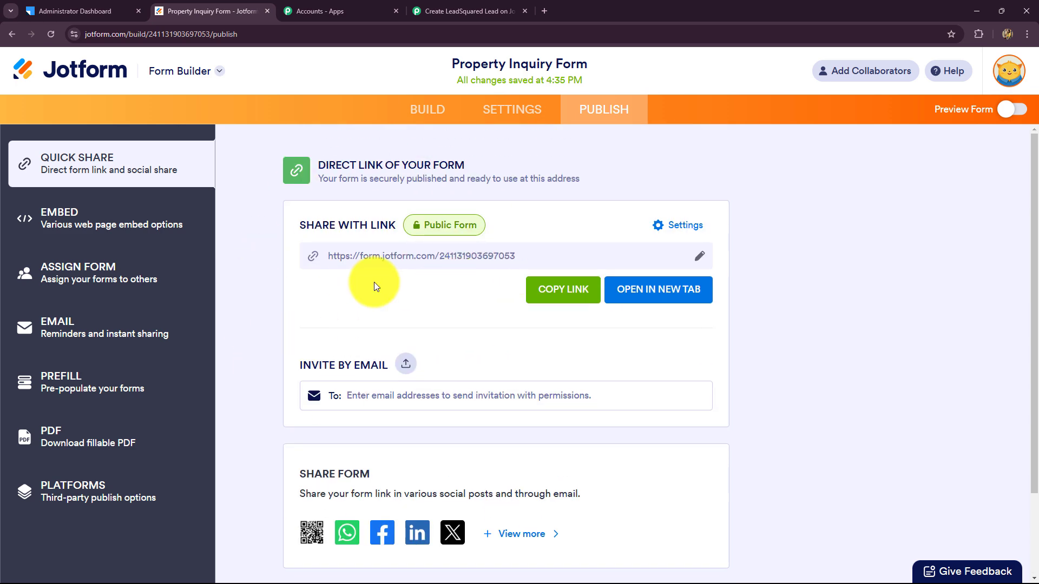
click(577, 296)
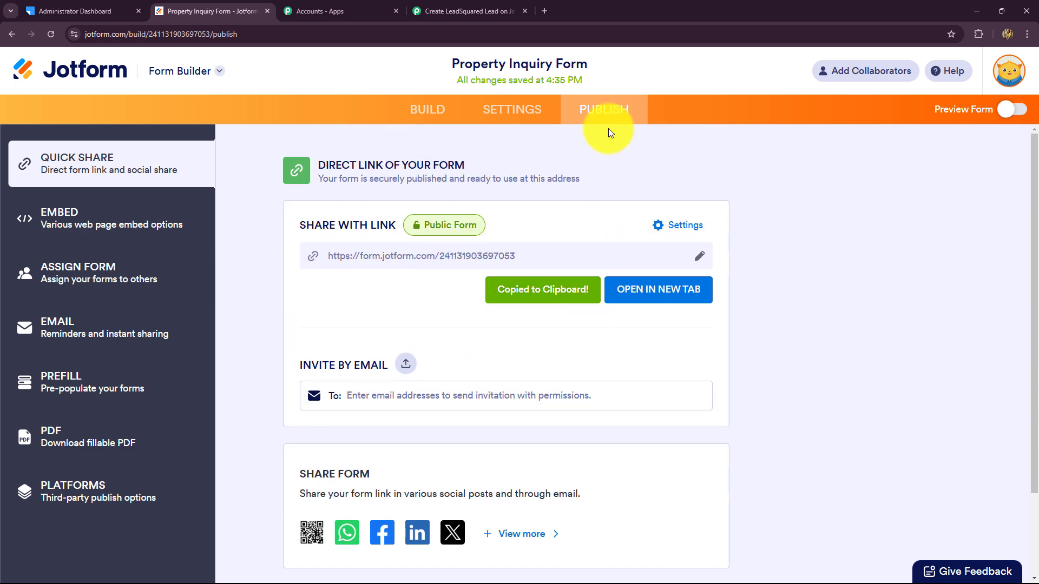
click(547, 11)
key(ctrl+v)
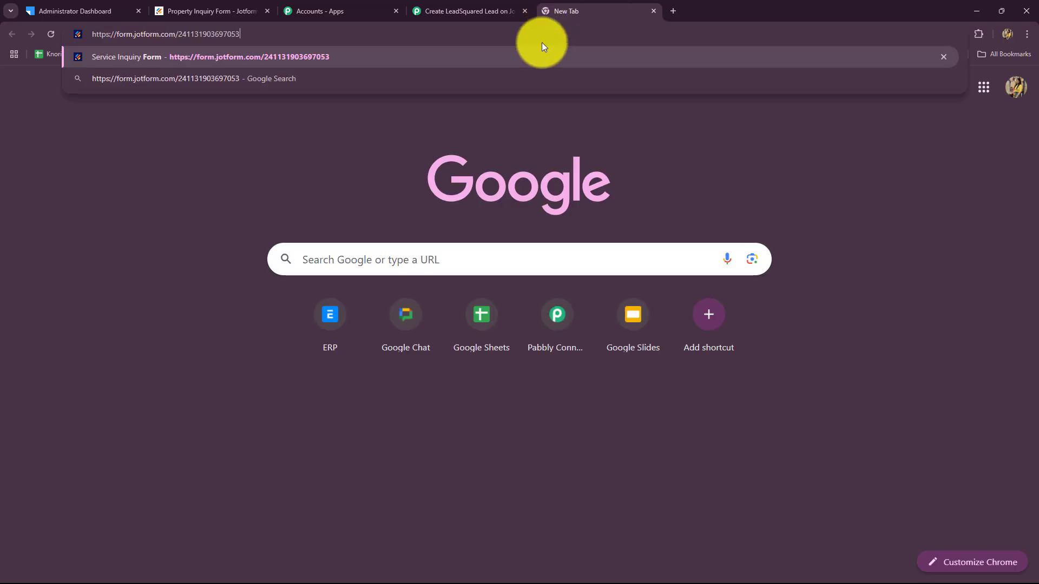
key(Return)
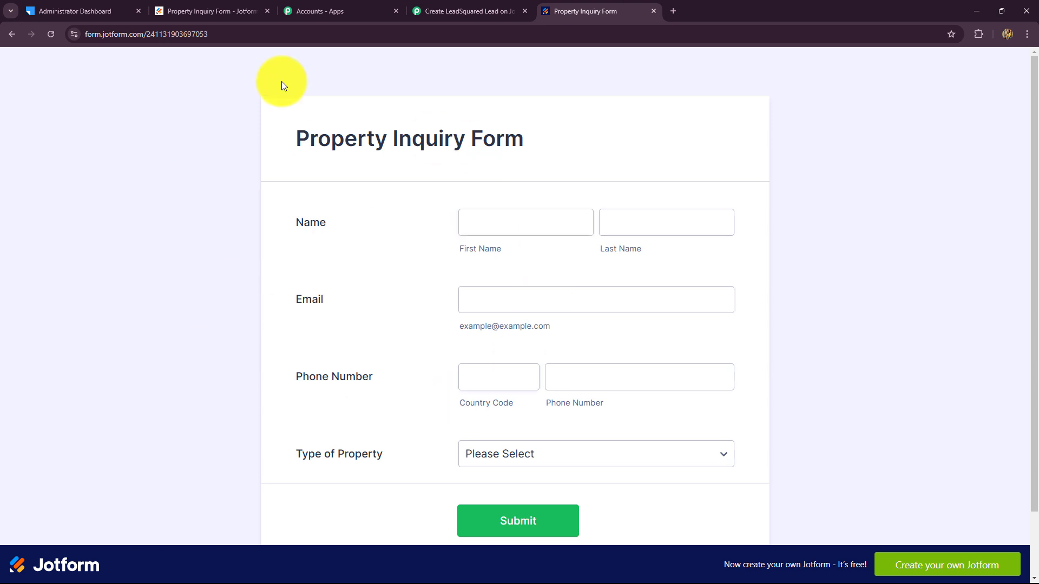
Go back to the live Property Inquiry Form and enter a demo first and last name
click(454, 6)
scroll(266, 268, down, 8)
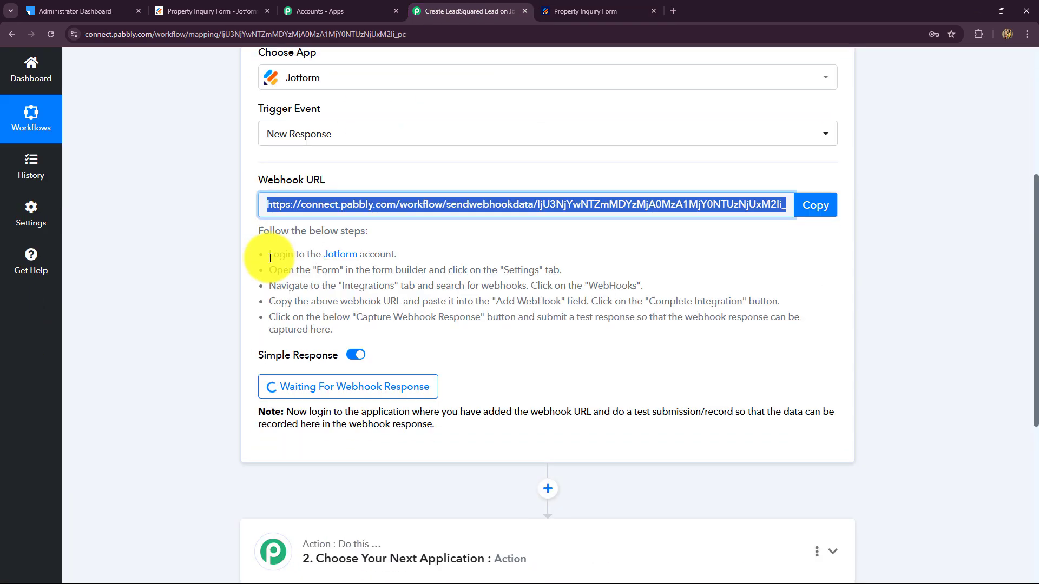
click(589, 9)
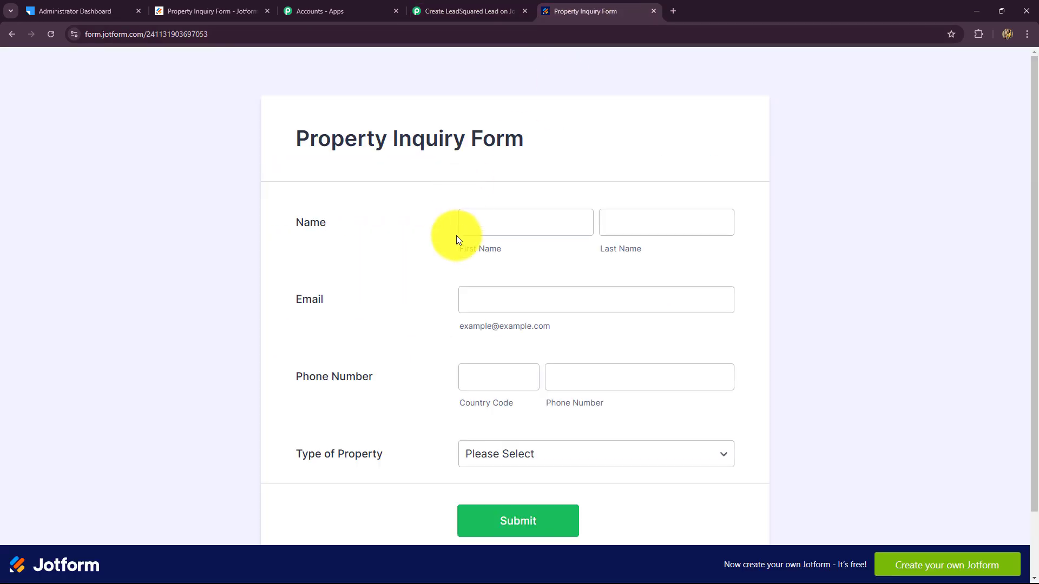
click(473, 225)
click(473, 225)
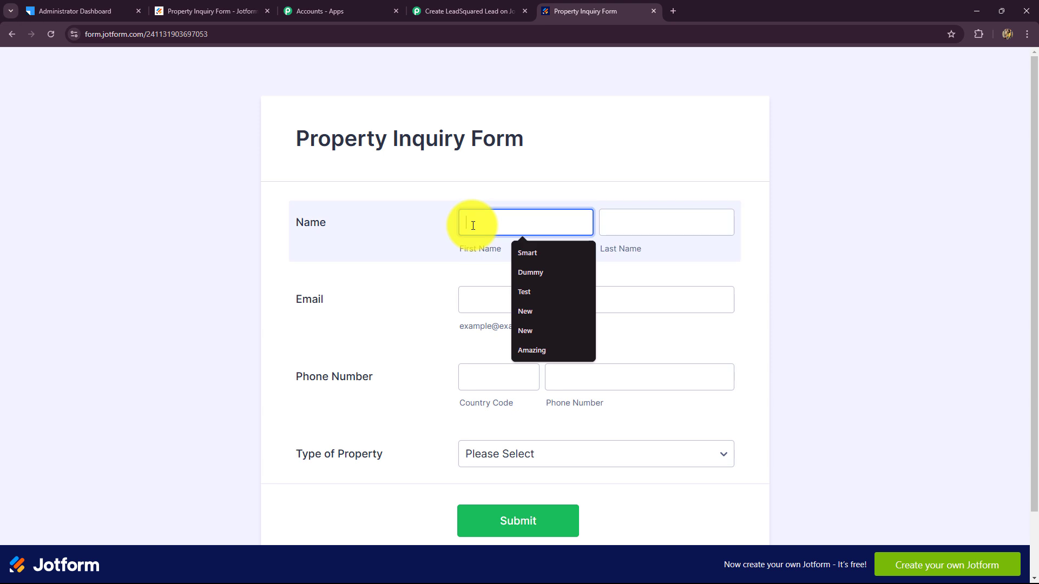
text(Demo)
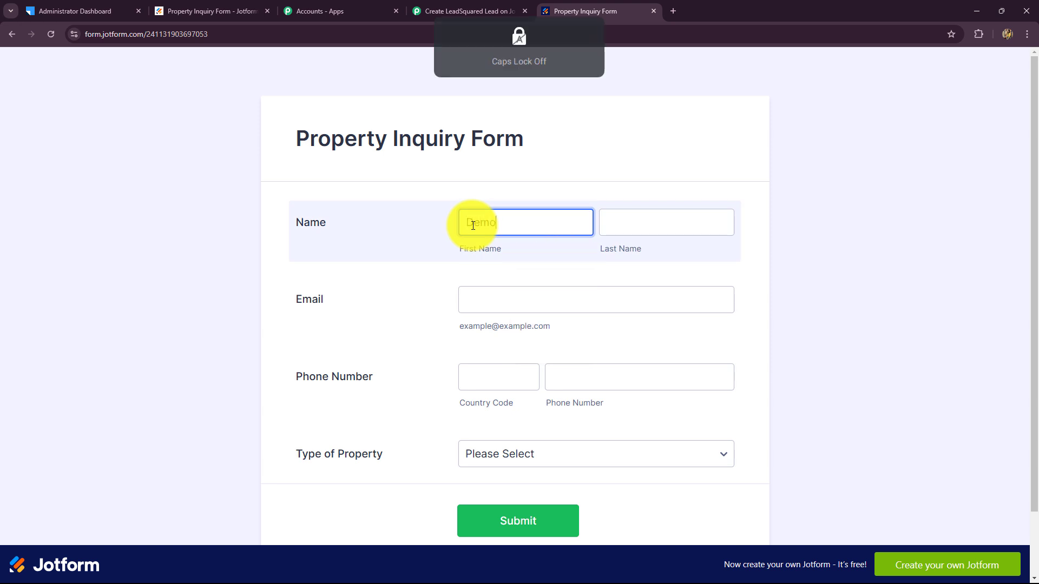
click(619, 225)
click(619, 225)
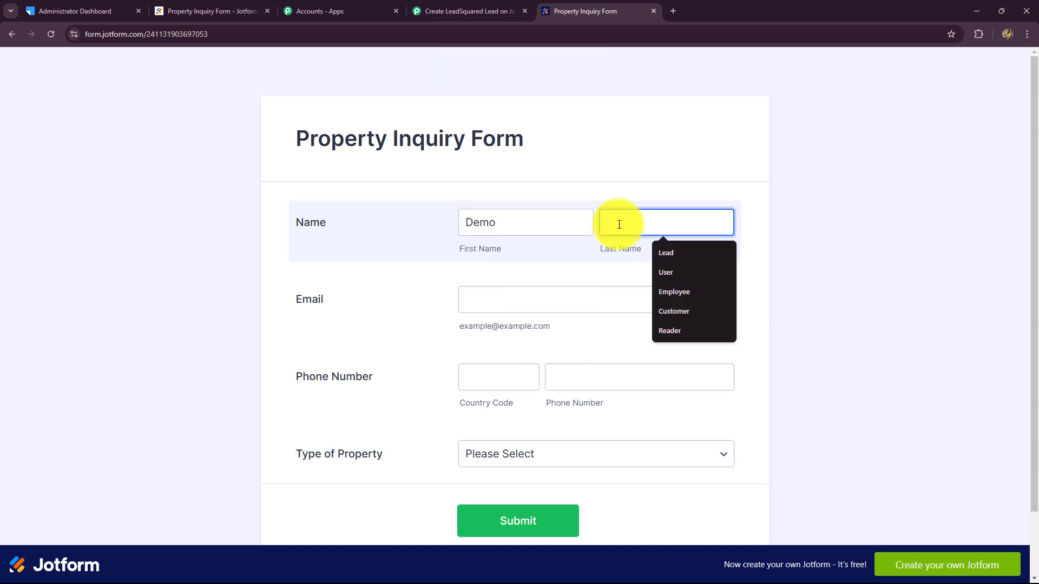
text(User)
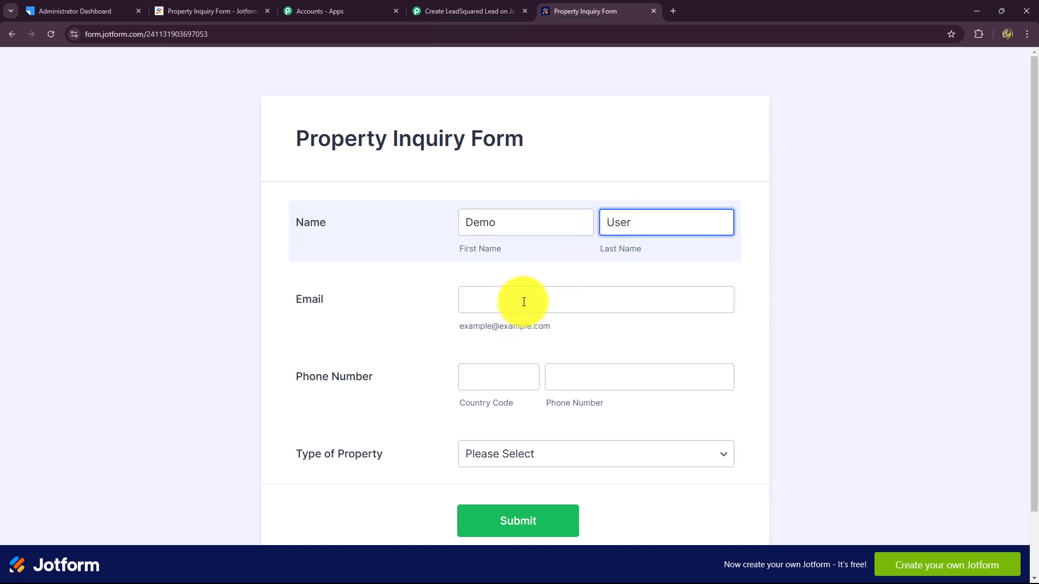
Enter the e-mail, country code 91 and phone number, pick Commercial property type, and submit
click(525, 300)
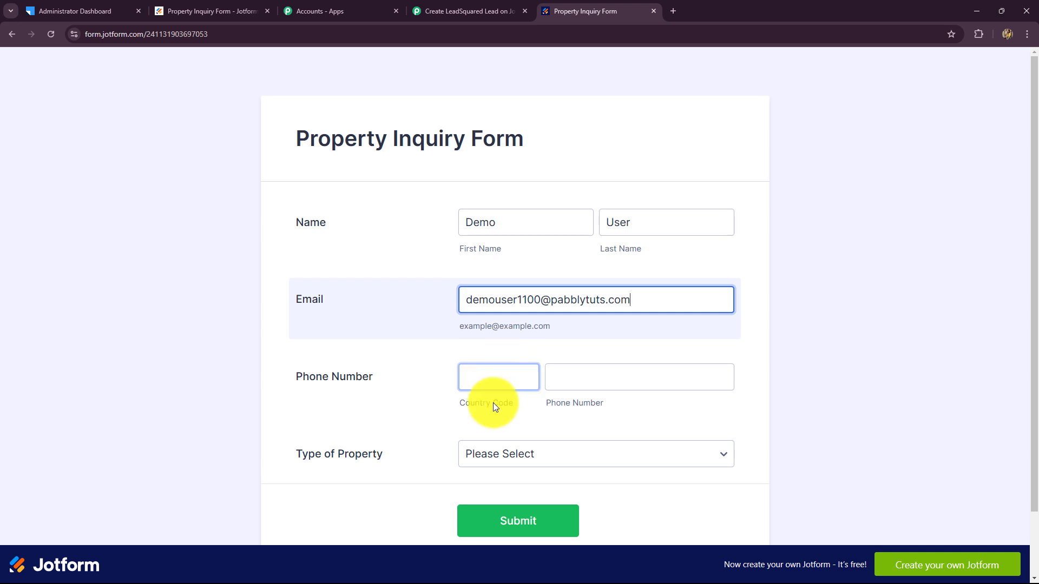
click(497, 383)
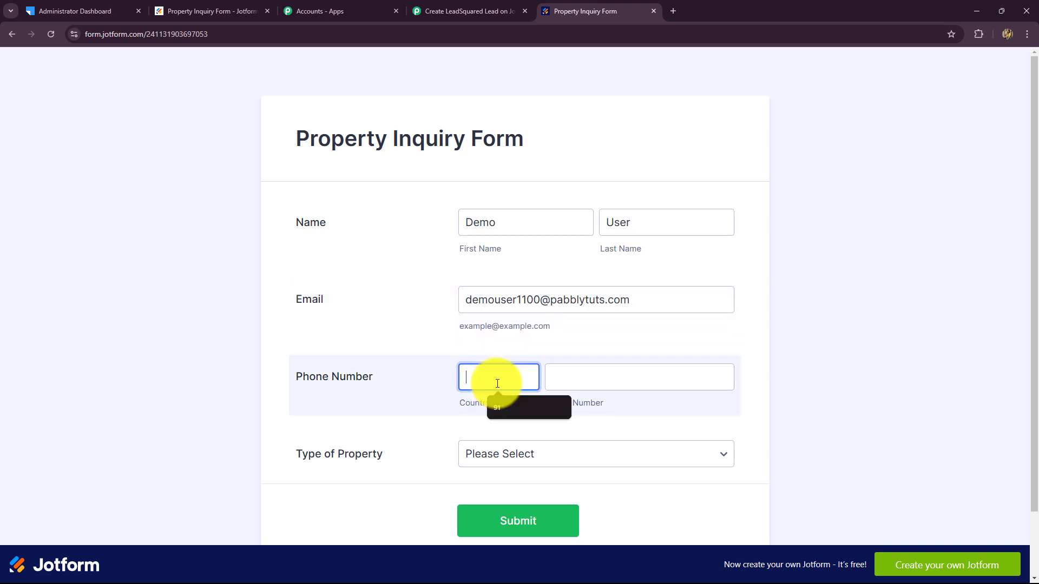
text(91)
click(595, 382)
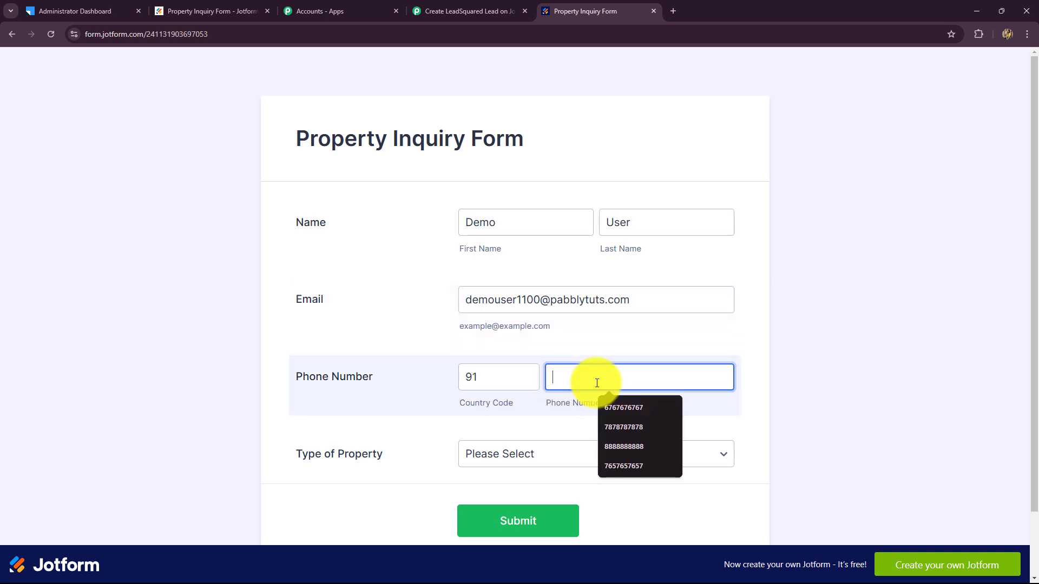
click(608, 447)
scroll(492, 440, down, 1)
click(491, 392)
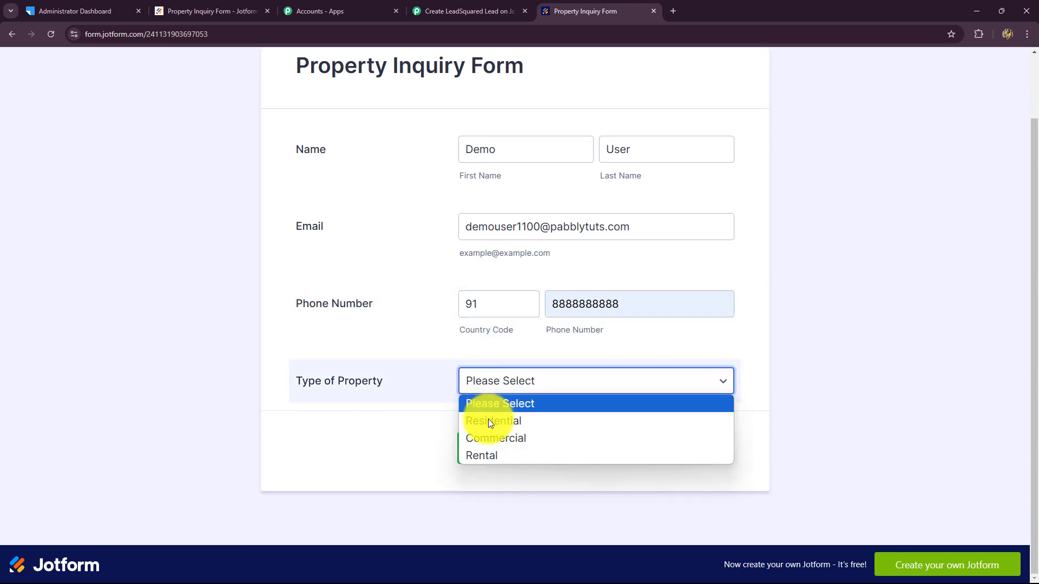
click(486, 441)
click(468, 459)
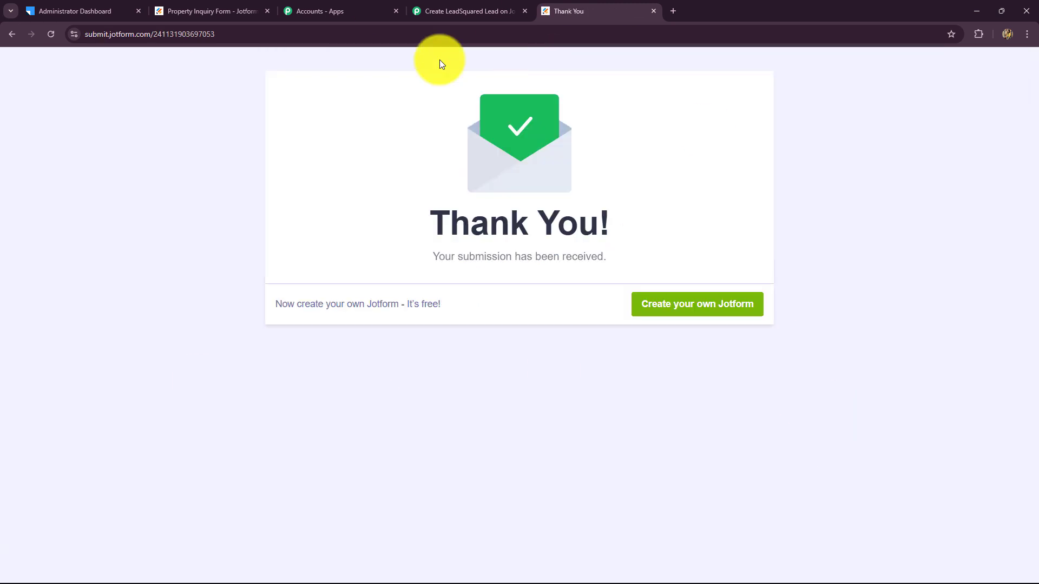
Check the received WebhookURL, Username and WEB type values in the Jotform trigger response
click(468, 11)
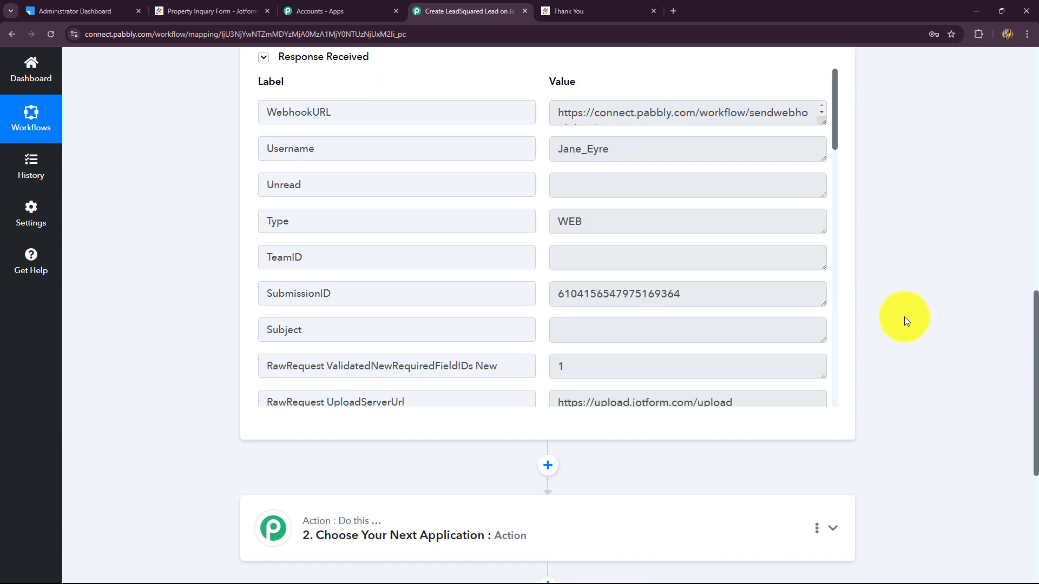
scroll(715, 294, down, 5)
scroll(716, 295, up, 5)
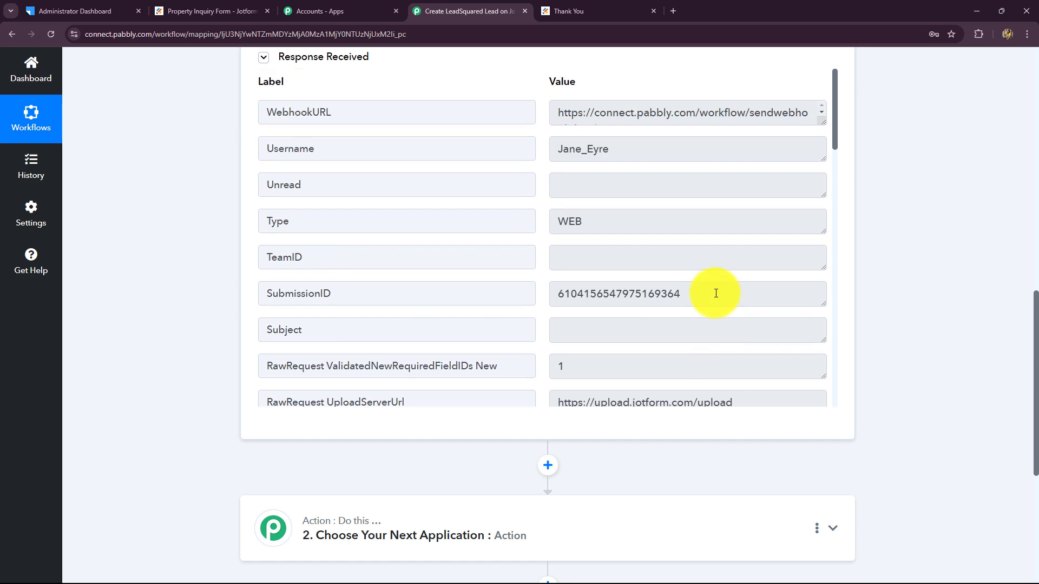
drag(551, 117, 859, 123)
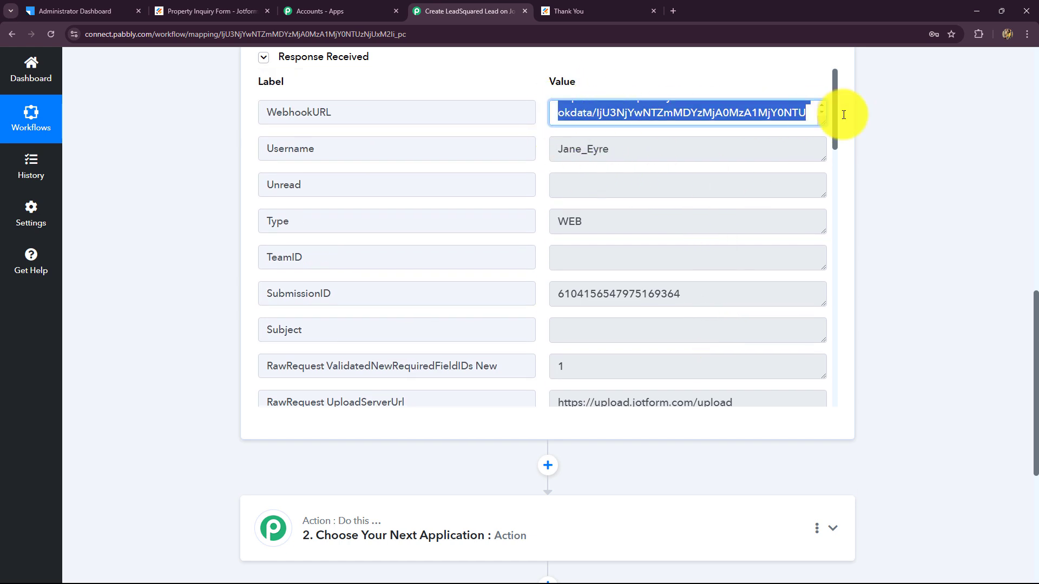
drag(553, 150, 693, 171)
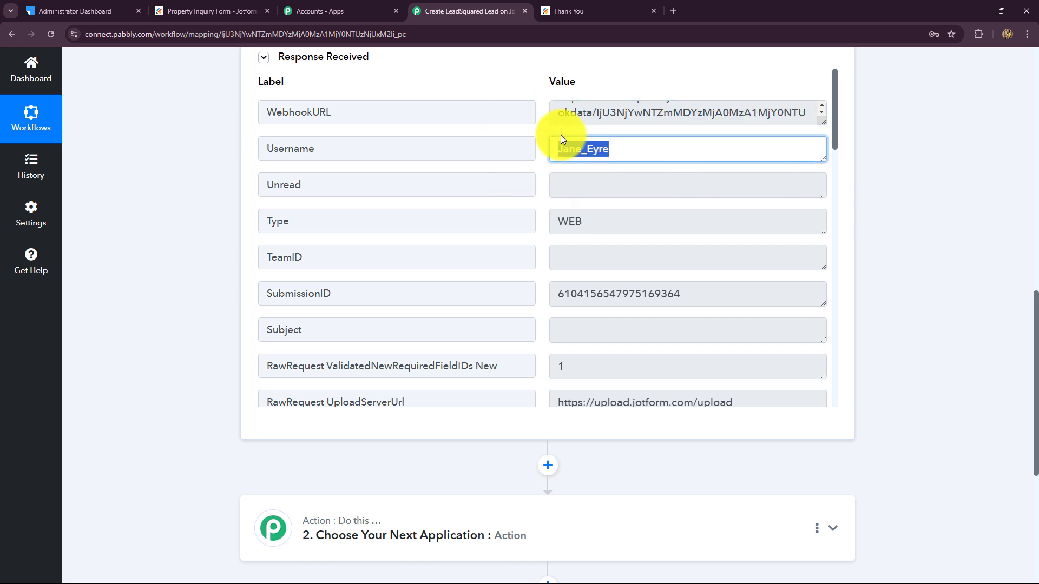
drag(564, 220, 637, 295)
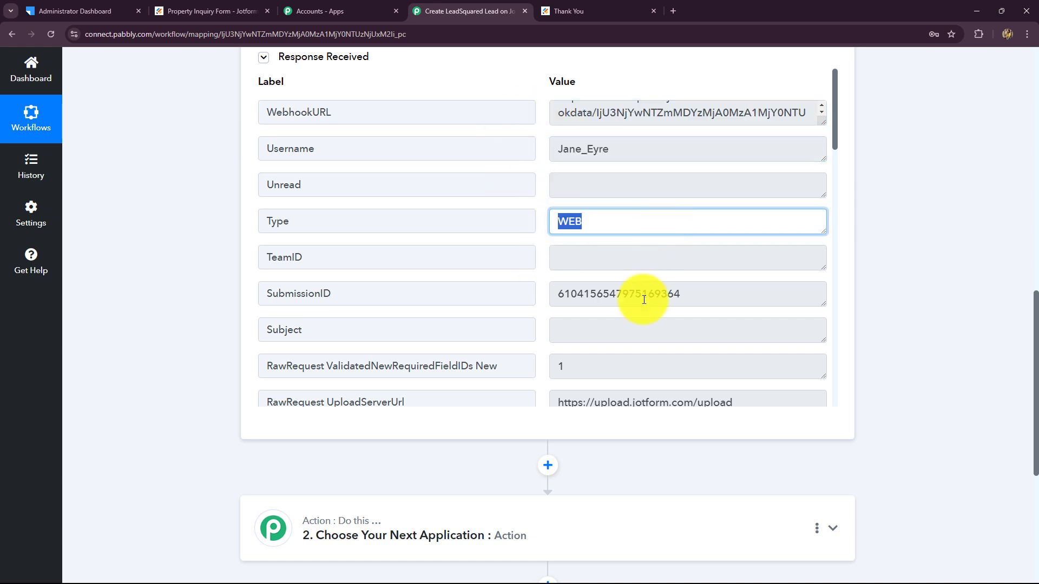
drag(716, 296, 687, 332)
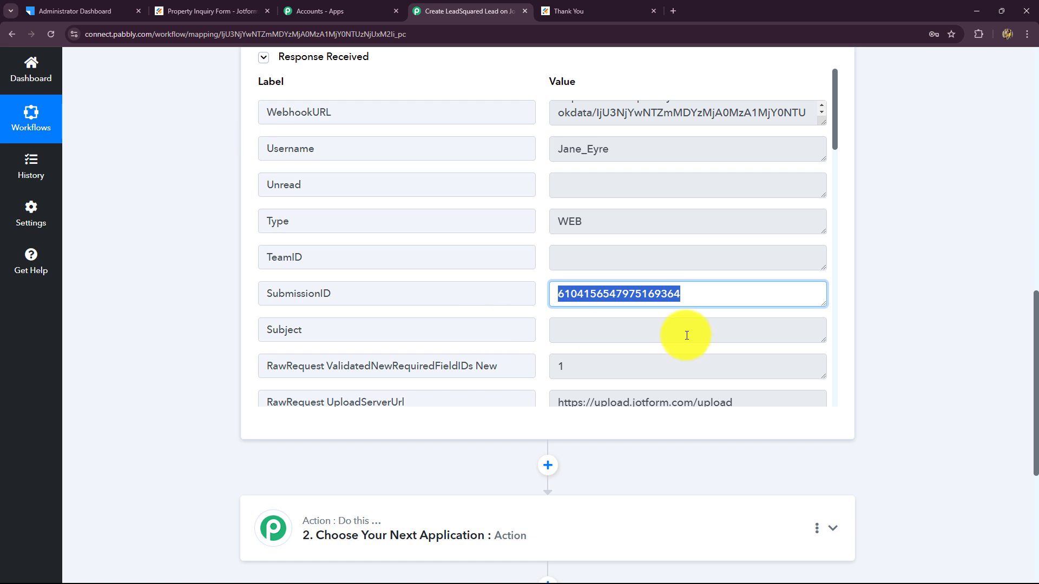
Verify the captured phone number, area code, e-mail, names and Commercial property type
scroll(687, 339, down, 5)
scroll(686, 335, down, 1)
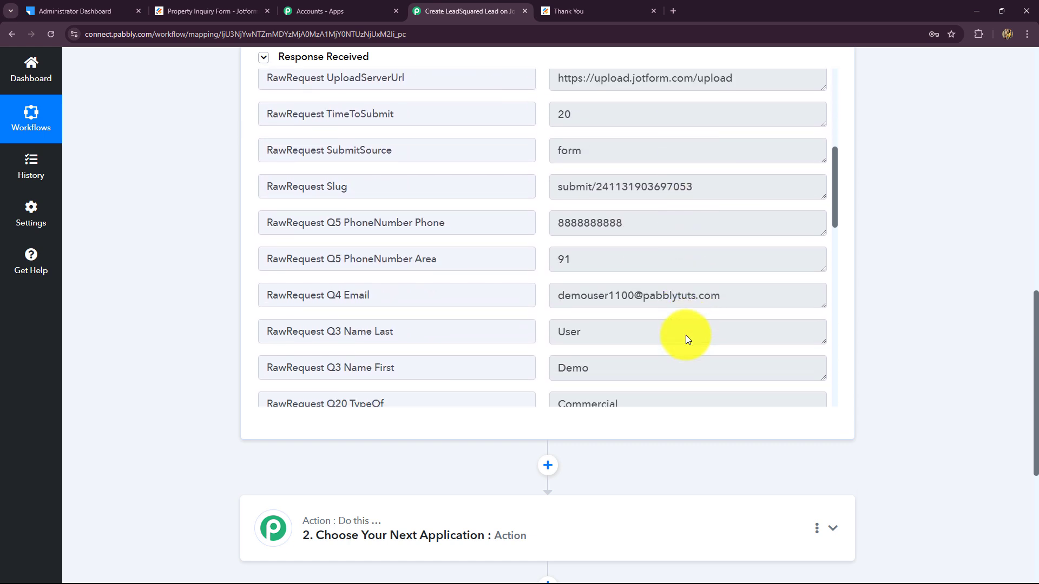
click(671, 223)
drag(598, 278, 558, 275)
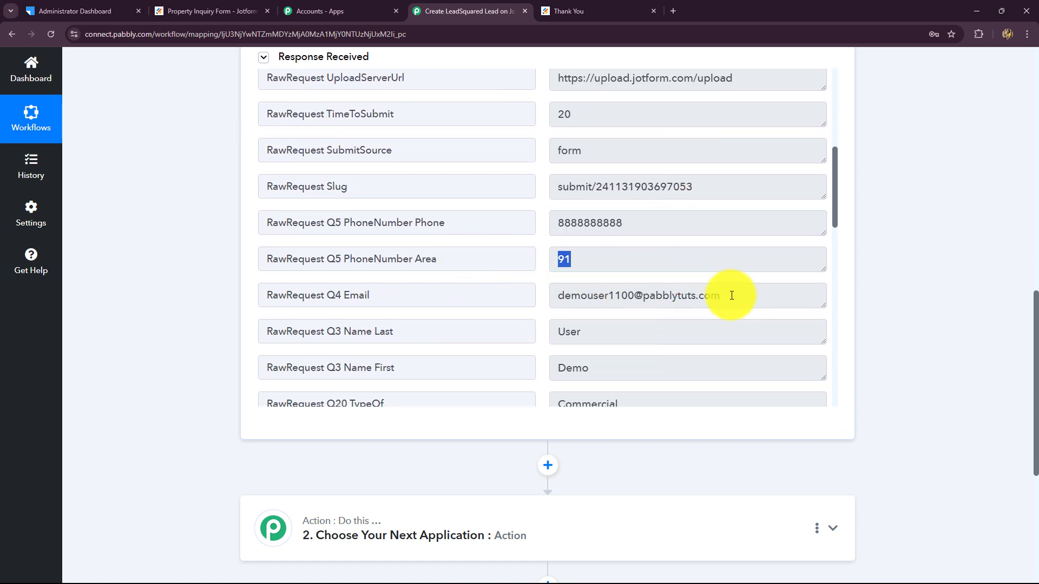
drag(724, 296, 524, 332)
scroll(710, 344, down, 1)
scroll(711, 344, down, 2)
drag(638, 260, 494, 225)
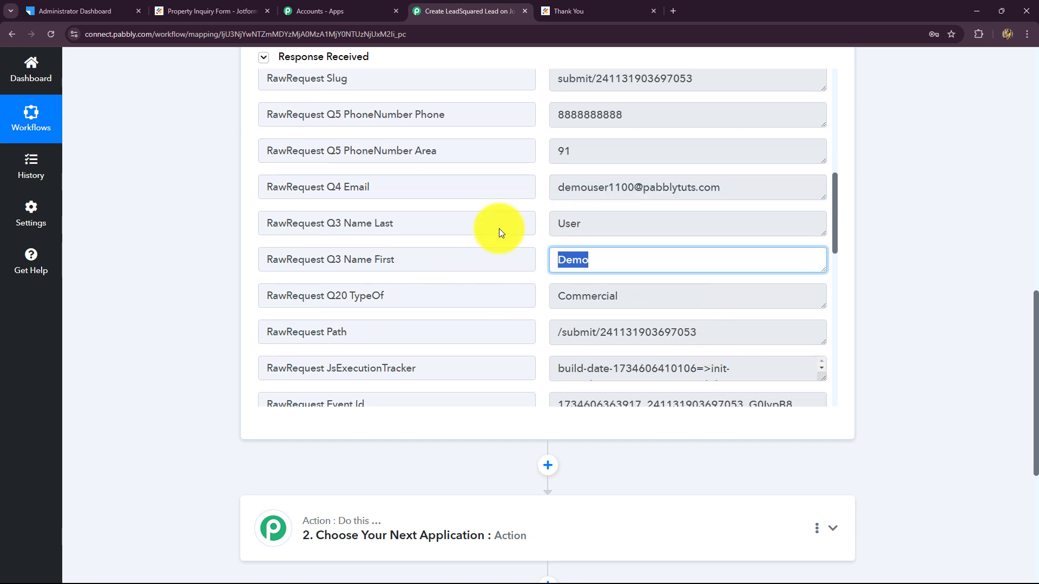
drag(601, 223, 522, 230)
drag(642, 295, 515, 274)
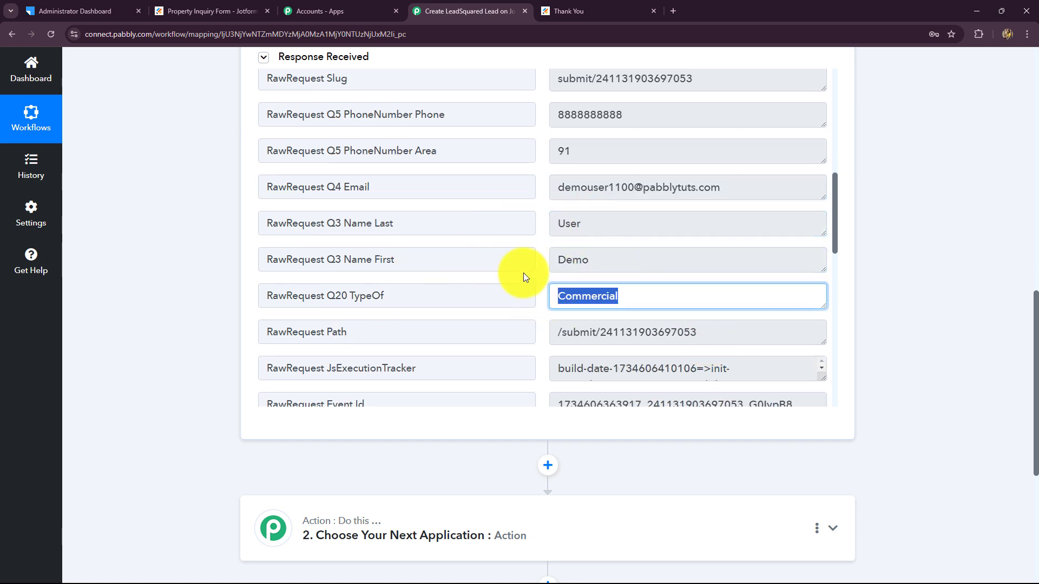
scroll(885, 368, up, 4)
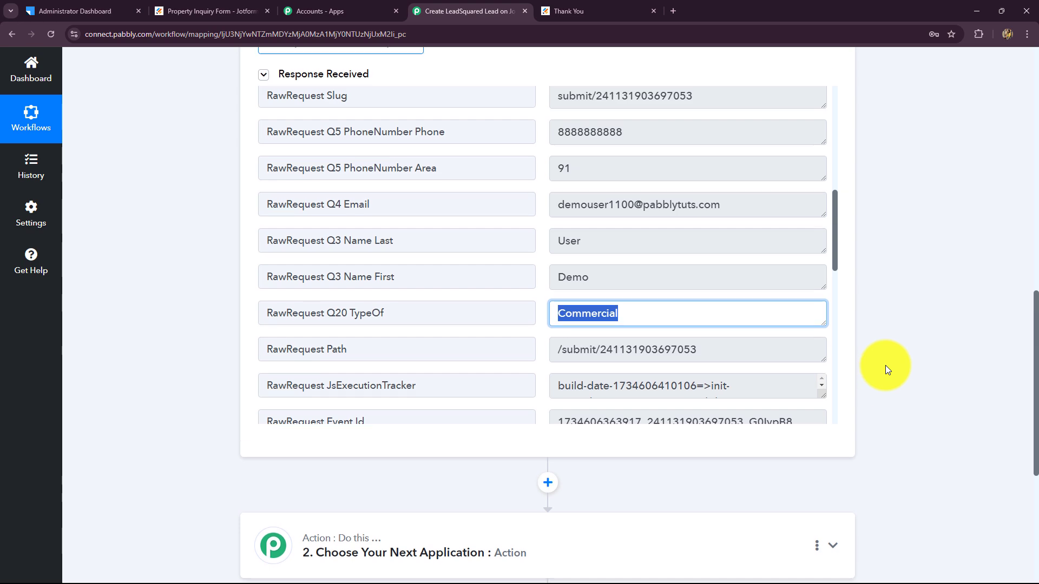
scroll(846, 346, down, 4)
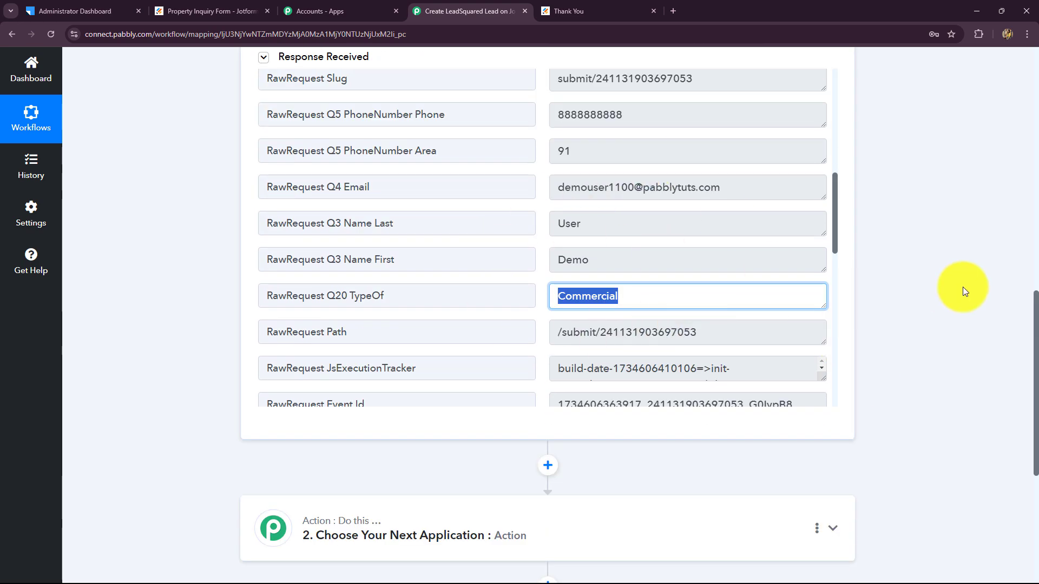
scroll(929, 333, up, 9)
scroll(930, 330, up, 4)
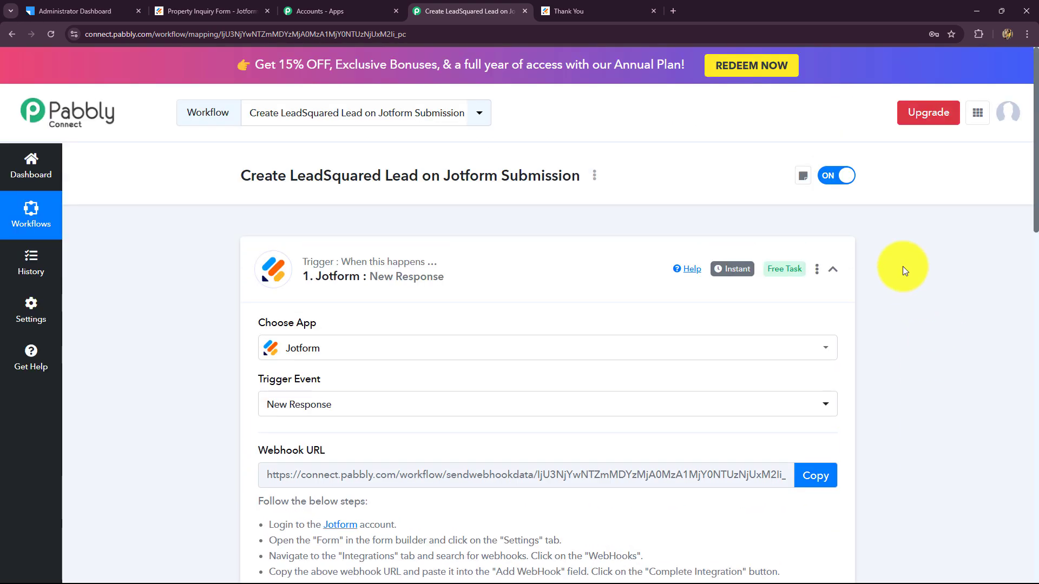
Collapse the Jotform New Response trigger step, briefly checking the LeadSquared dashboard
click(832, 270)
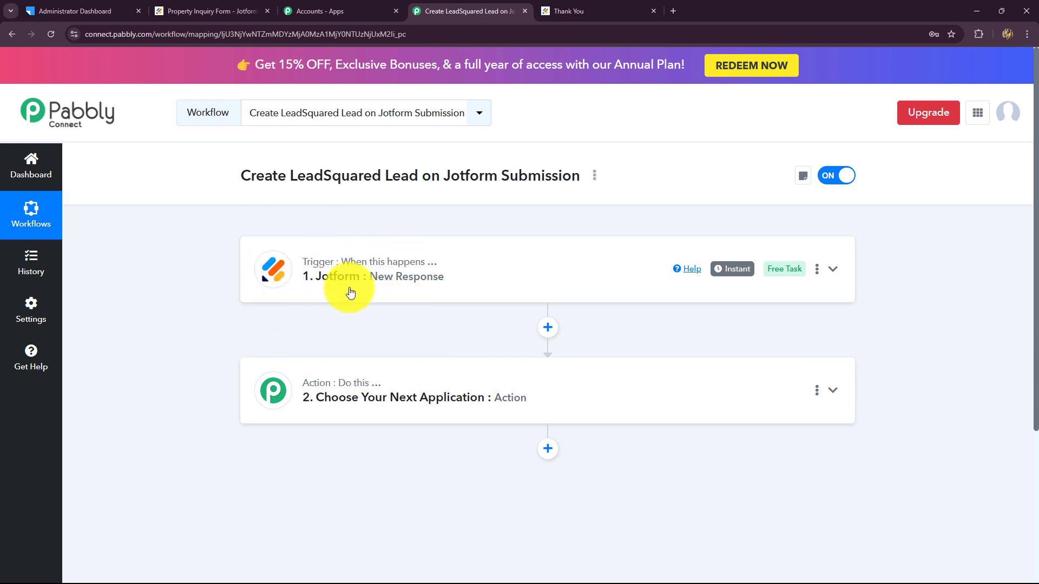
click(52, 10)
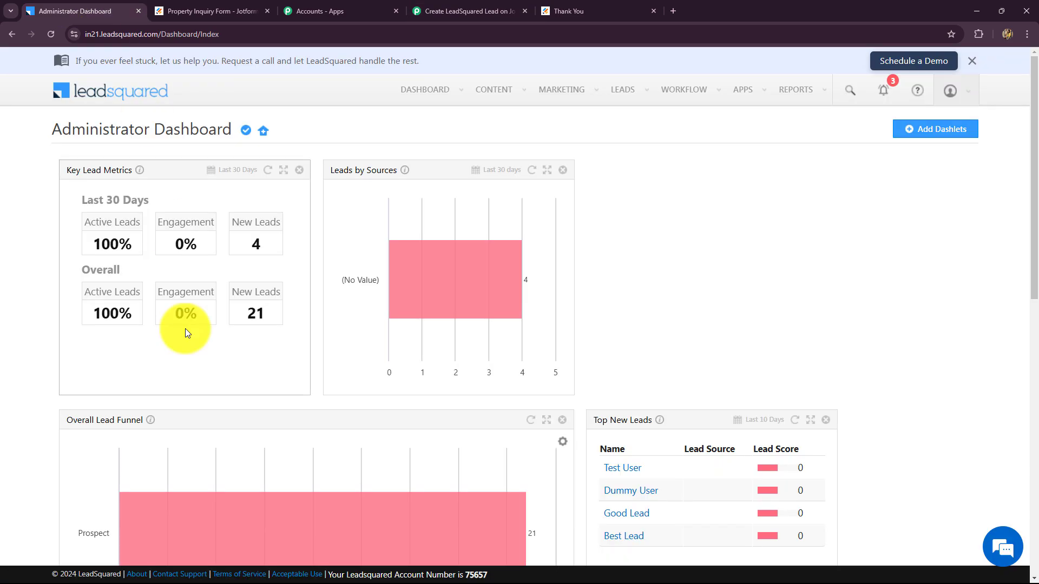
click(453, 12)
scroll(251, 343, down, 4)
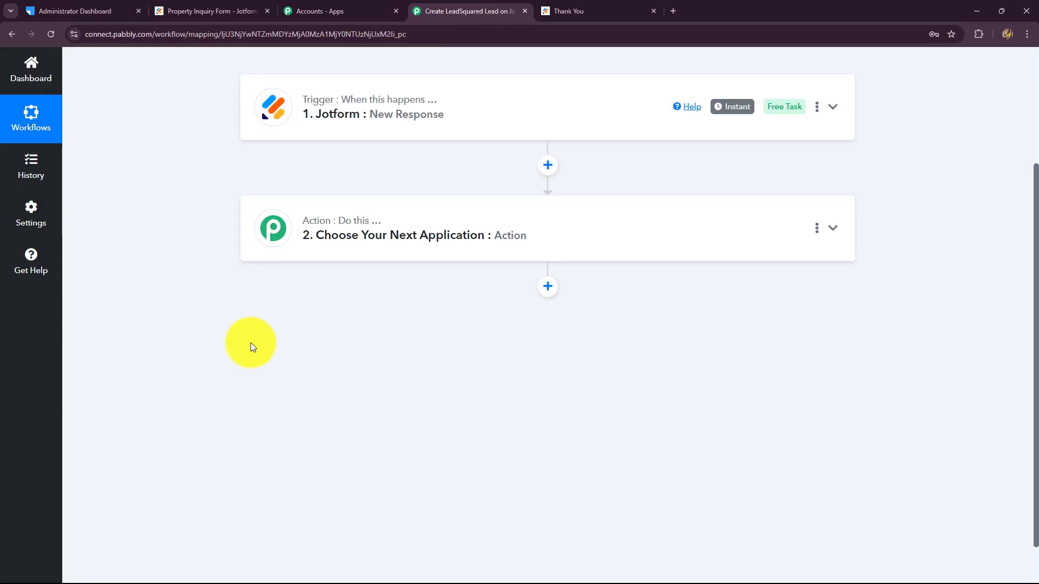
Set the action app to Leadsquared (searched 'Lea') with the Create or Update Lead event, then start connecting
click(336, 248)
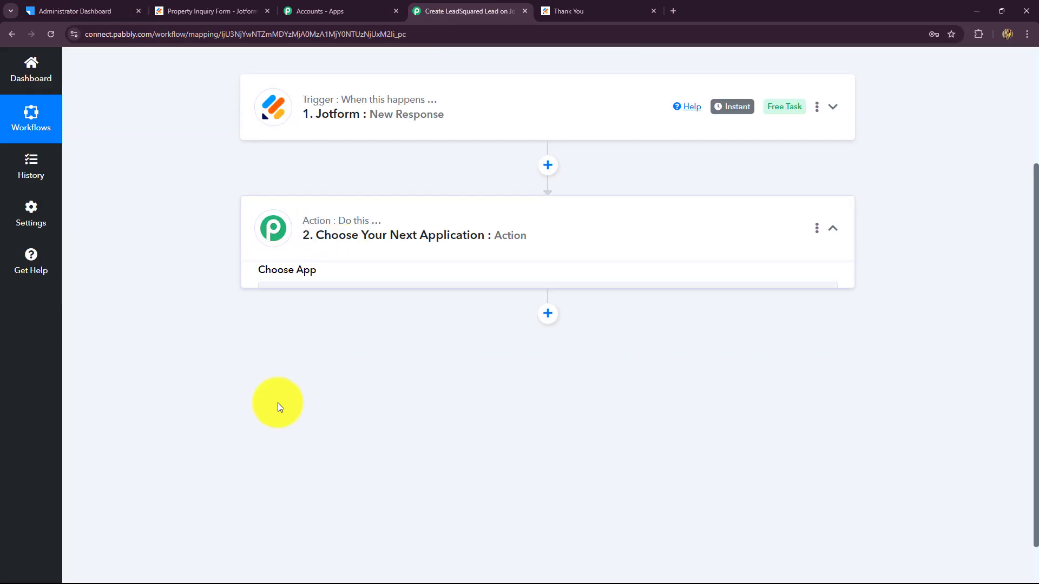
click(277, 282)
key(Caps_Lock)
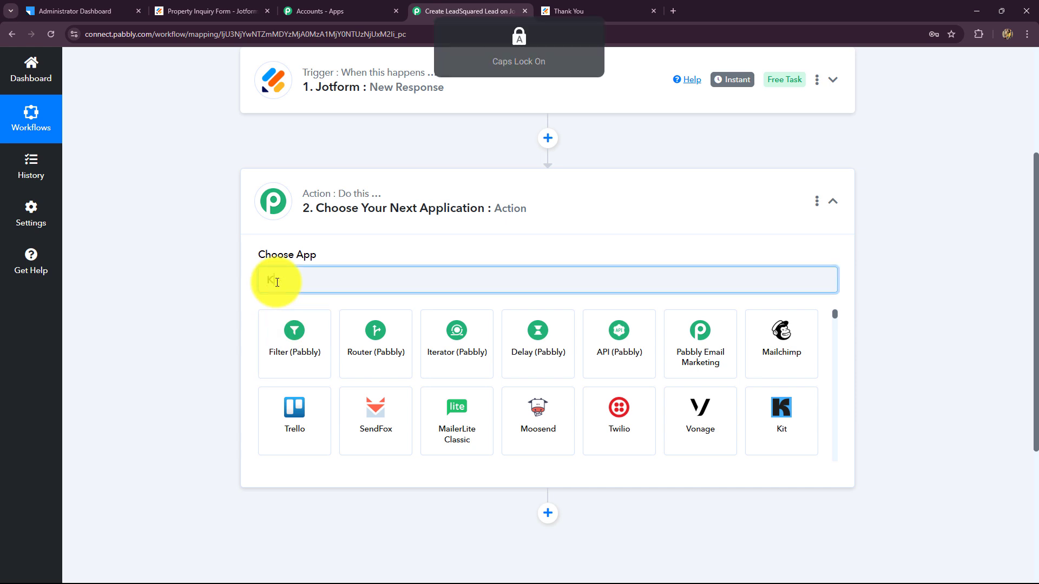
text(Leadsquared)
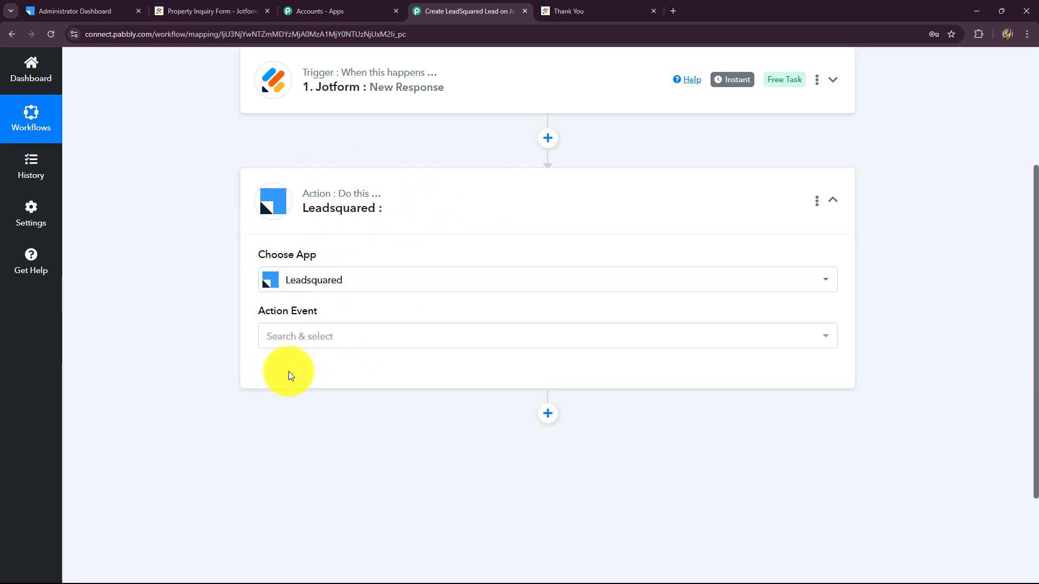
click(285, 337)
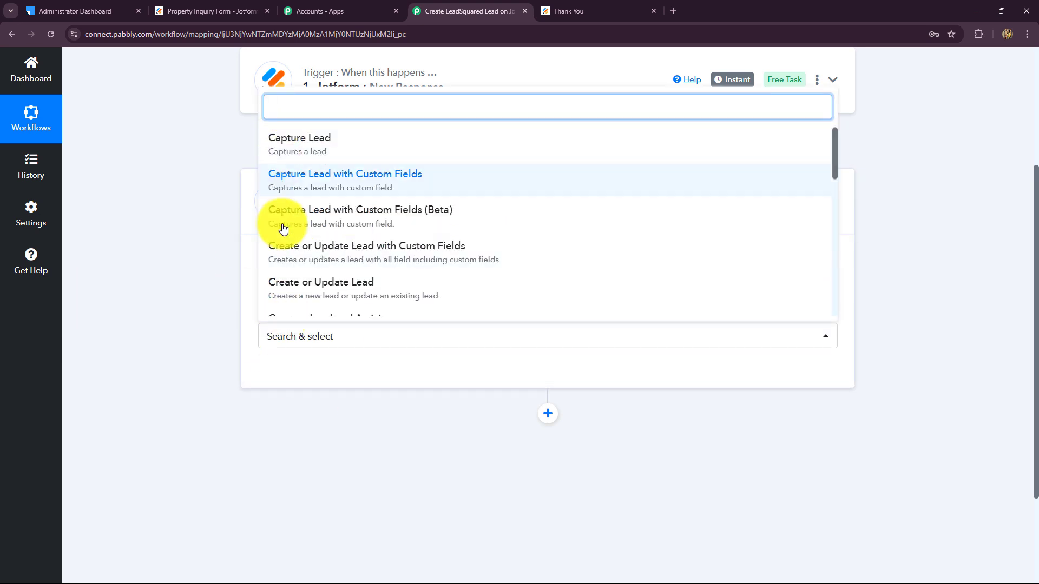
click(301, 294)
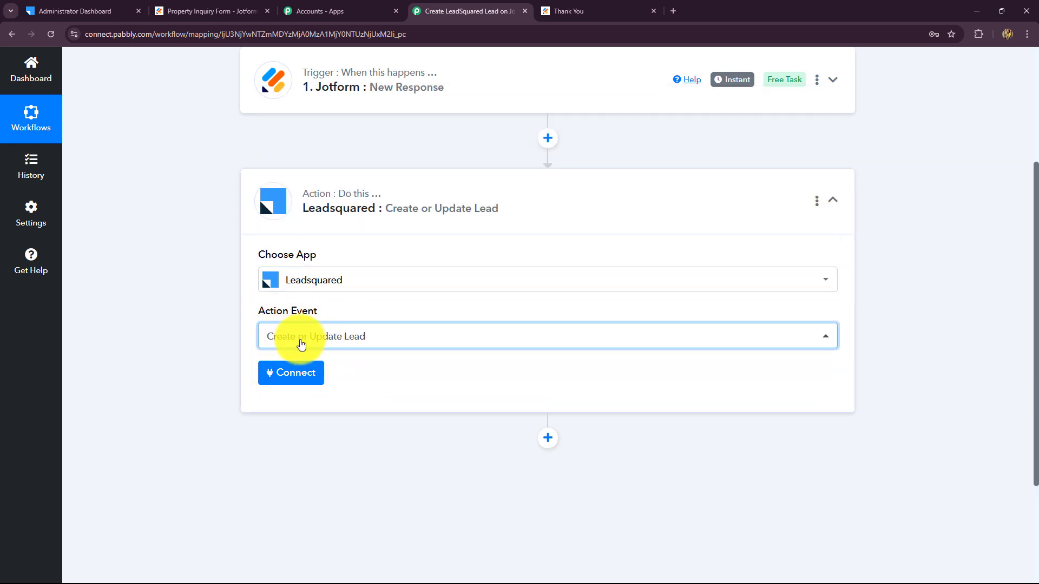
click(283, 381)
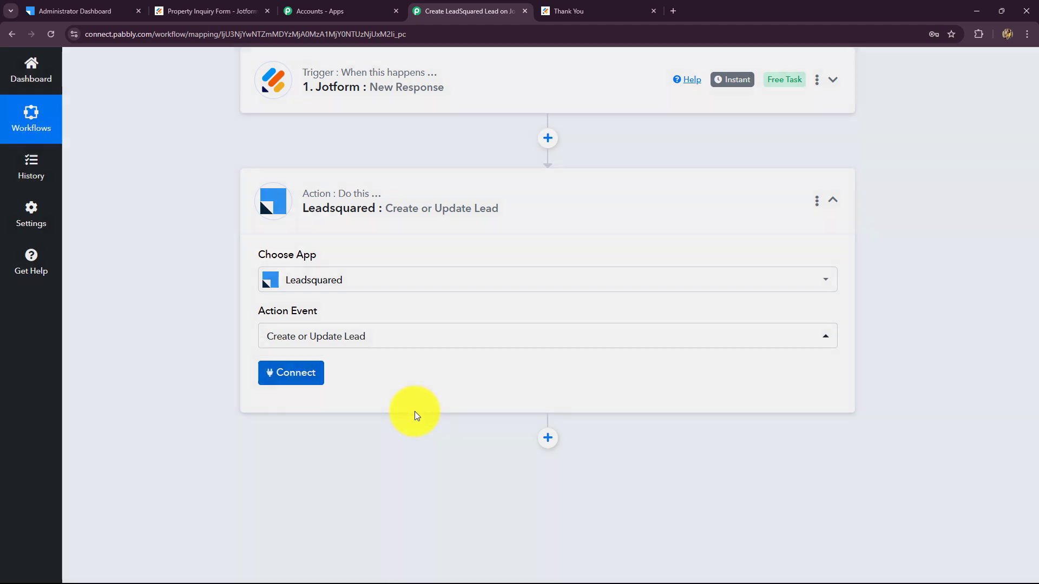
click(81, 11)
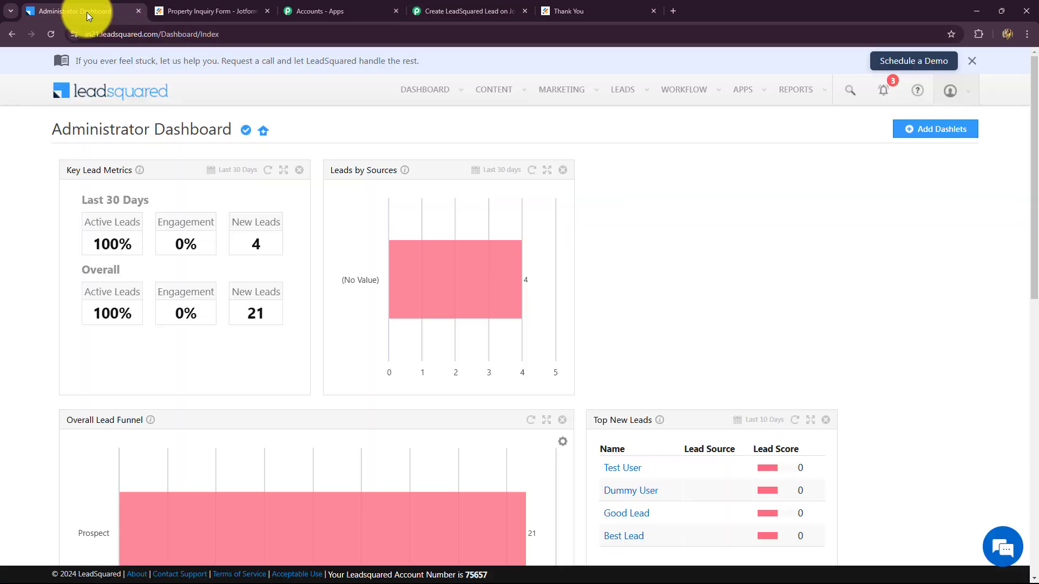
Add a new Leadsquared connection and review the help text for the access key, secret key and API host
click(458, 11)
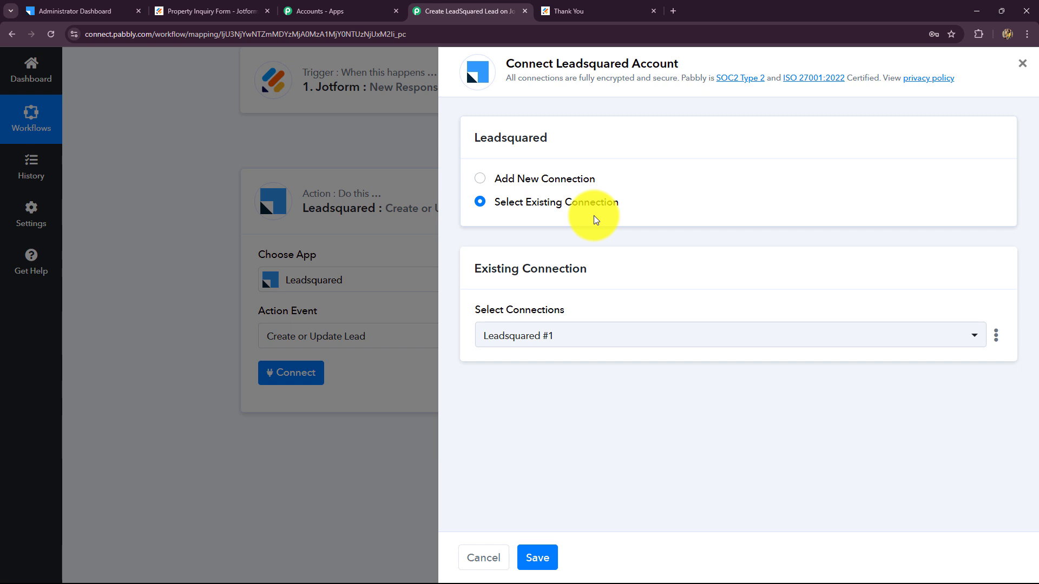
click(483, 182)
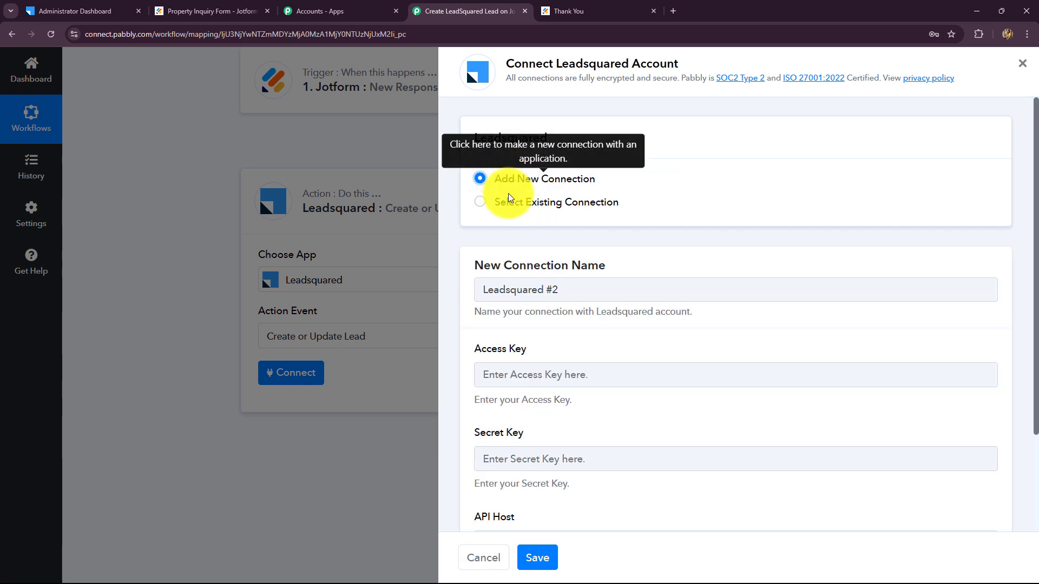
scroll(599, 420, down, 3)
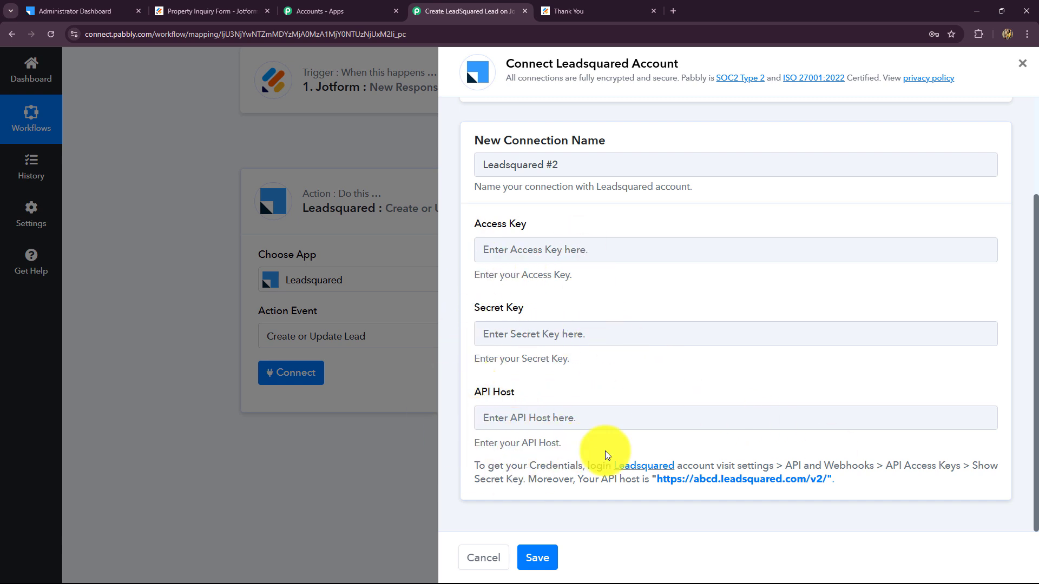
drag(475, 467, 823, 480)
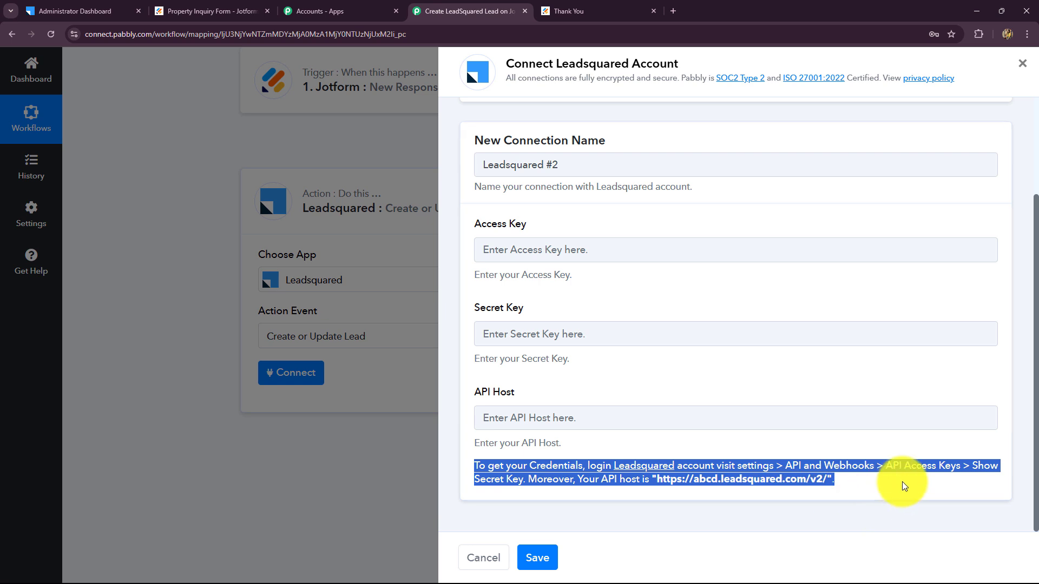
click(900, 496)
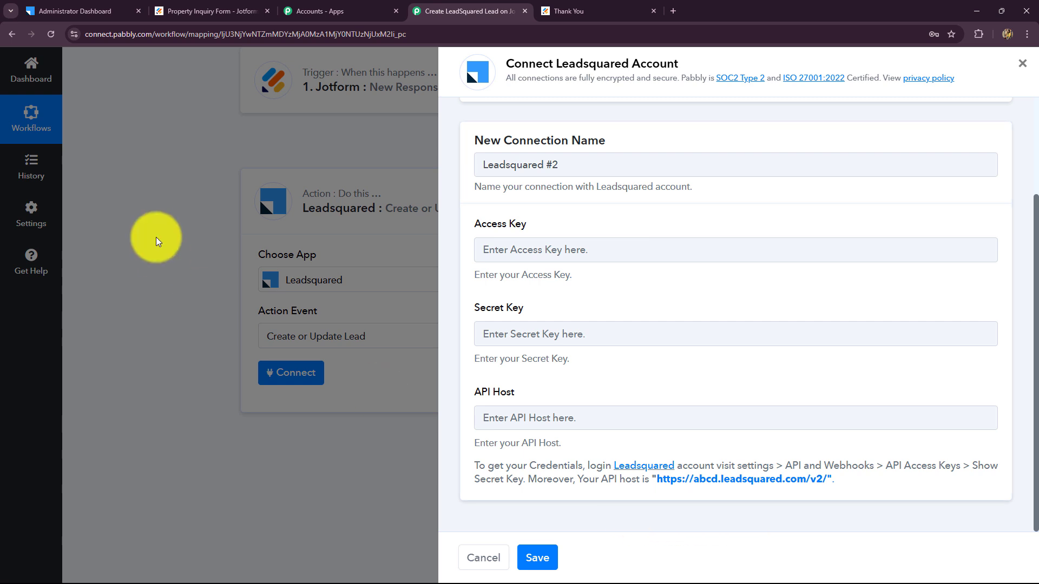
click(71, 11)
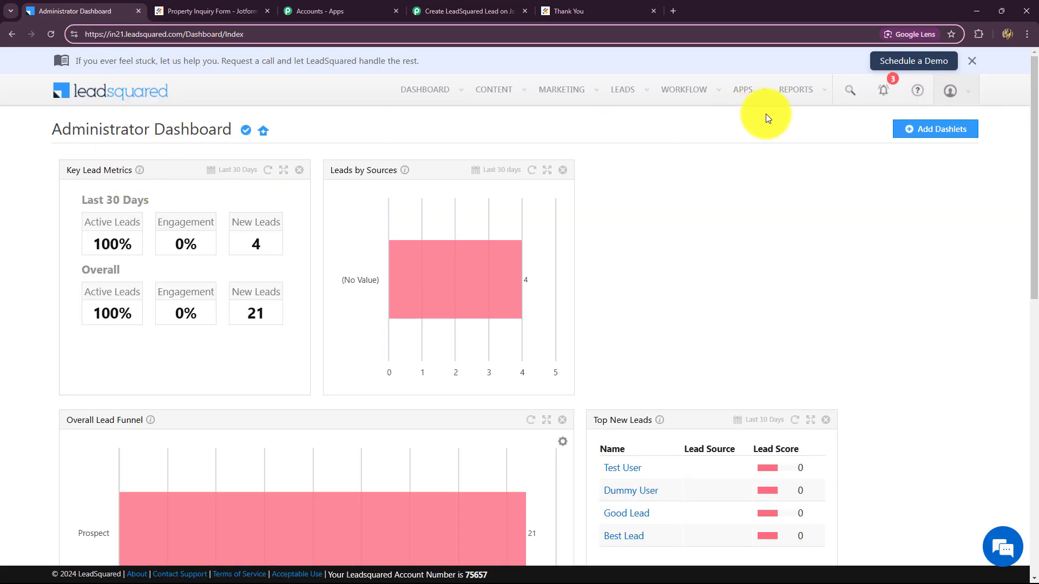
From Settings > API Access Keys, copy the API host into the connection and reveal the access ID and secret key
click(948, 90)
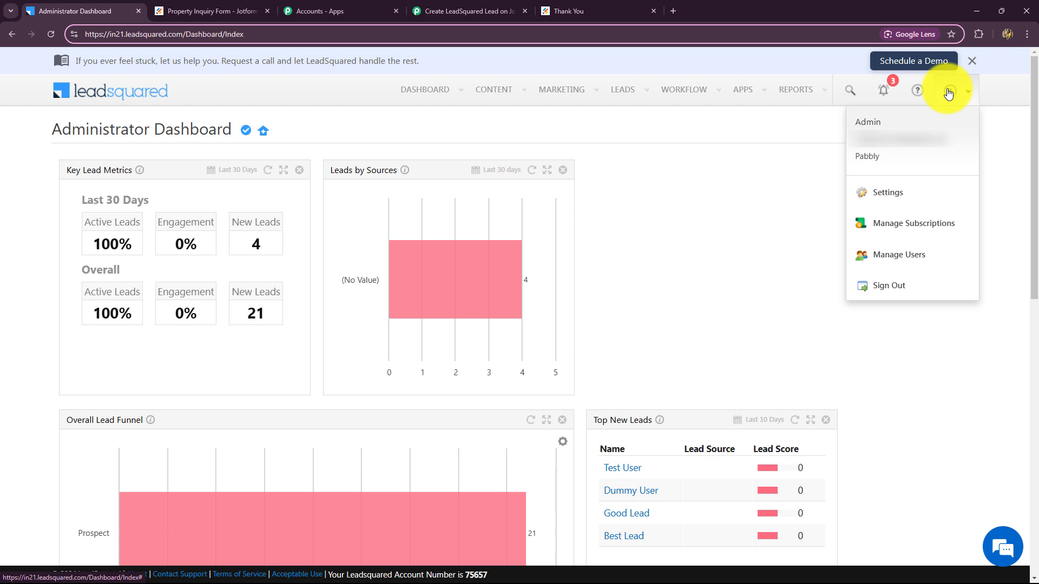
click(882, 196)
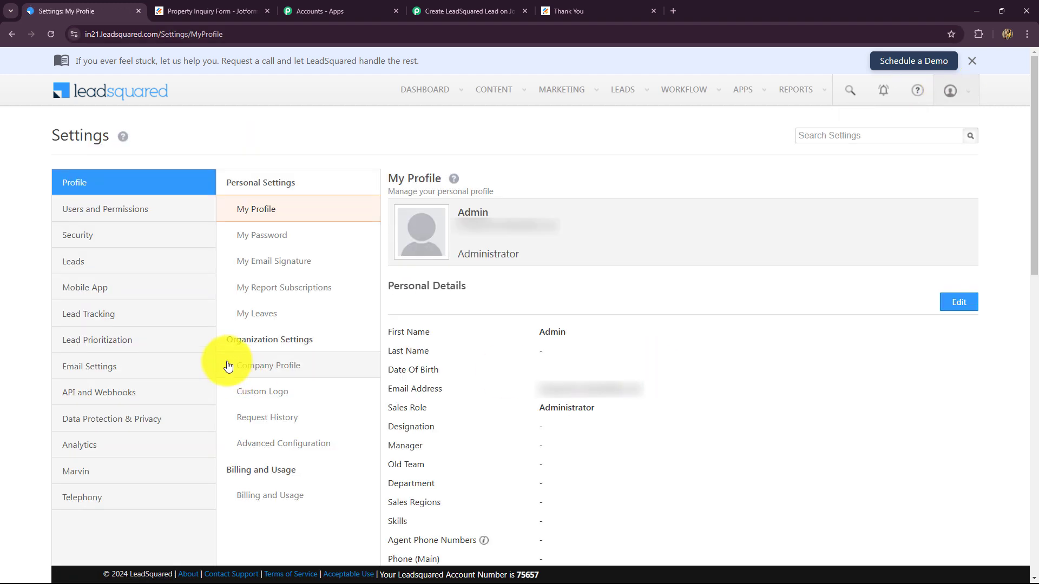
click(91, 394)
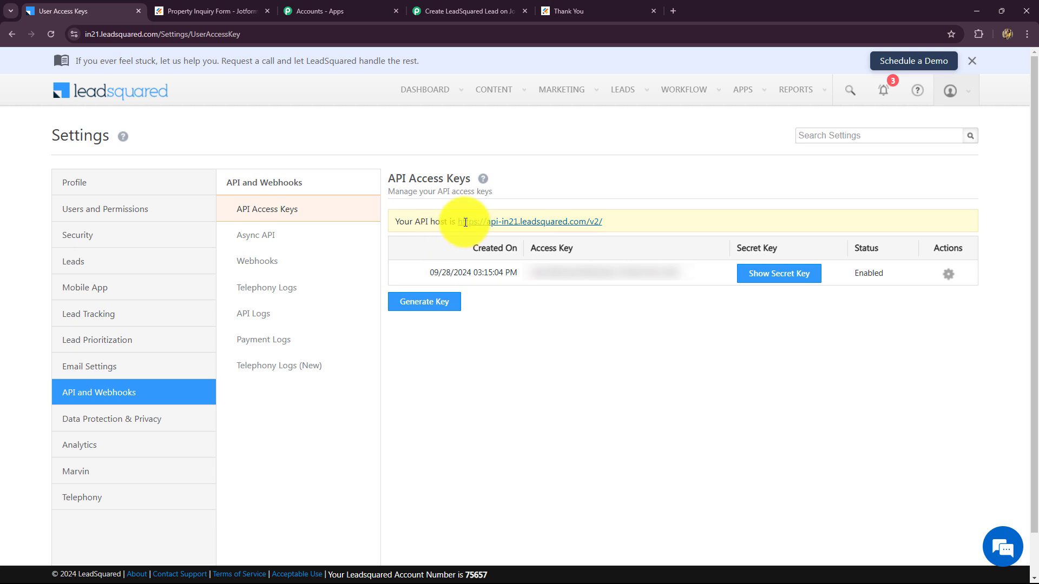
drag(459, 222, 637, 237)
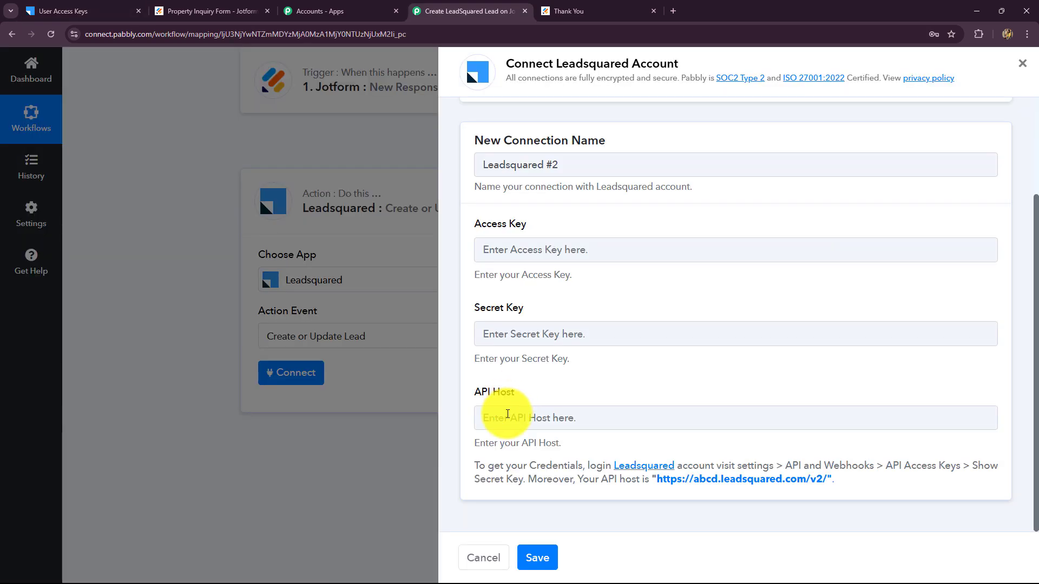
click(507, 414)
click(42, 10)
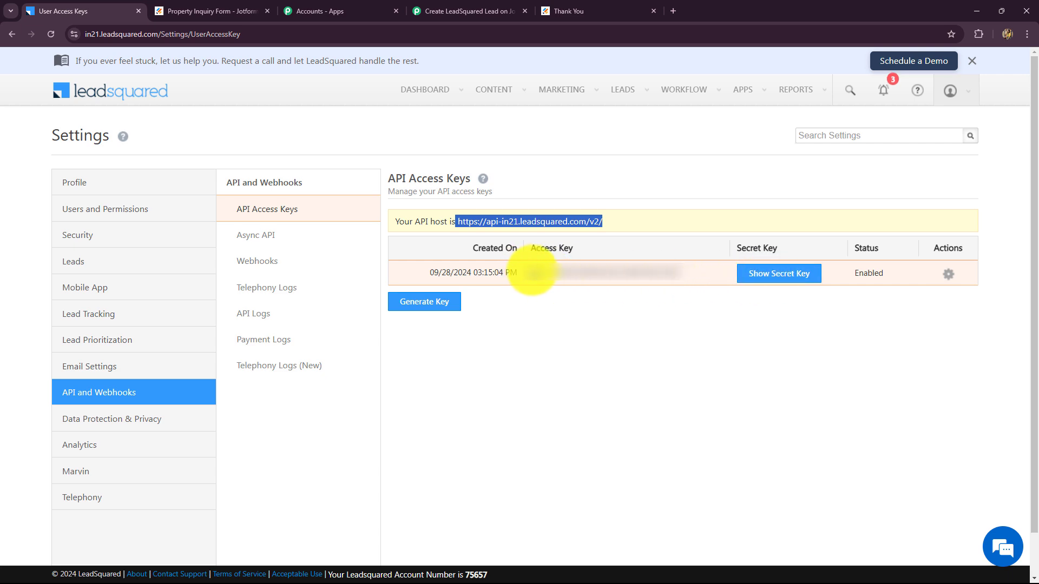
drag(533, 272, 695, 271)
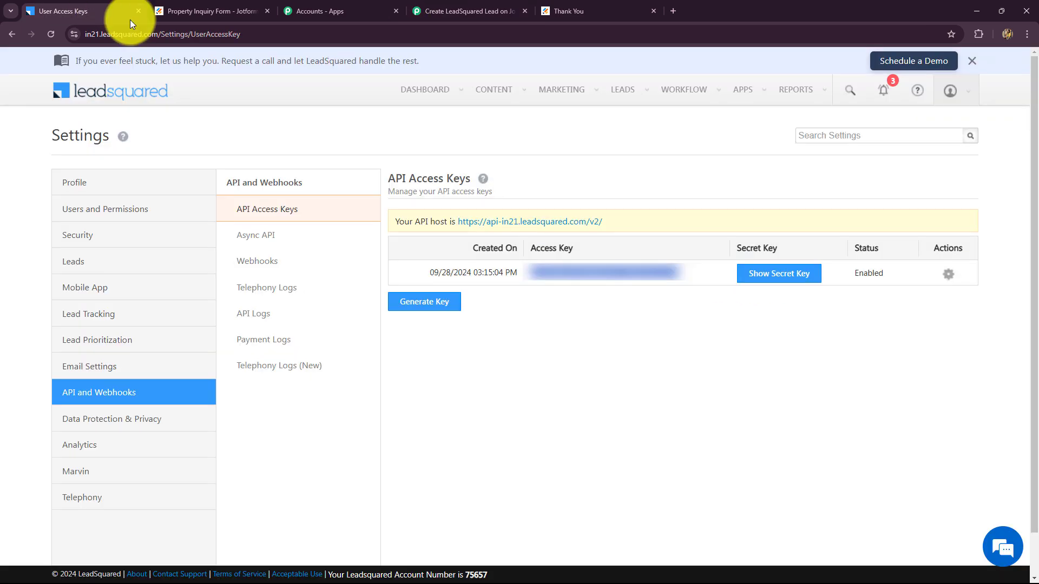
click(773, 277)
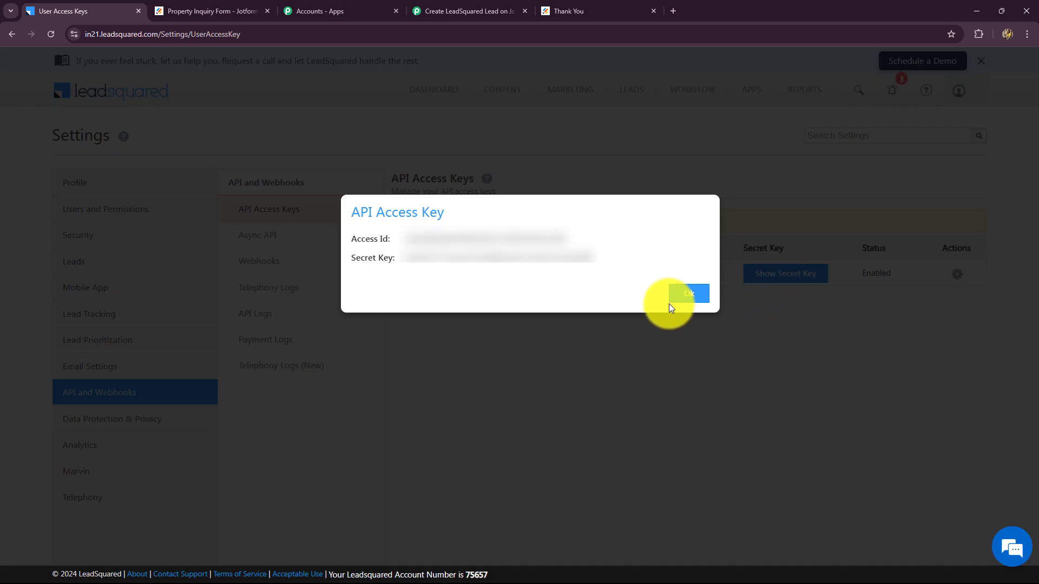
Paste the secret key into the Leadsquared connection and save it
click(232, 10)
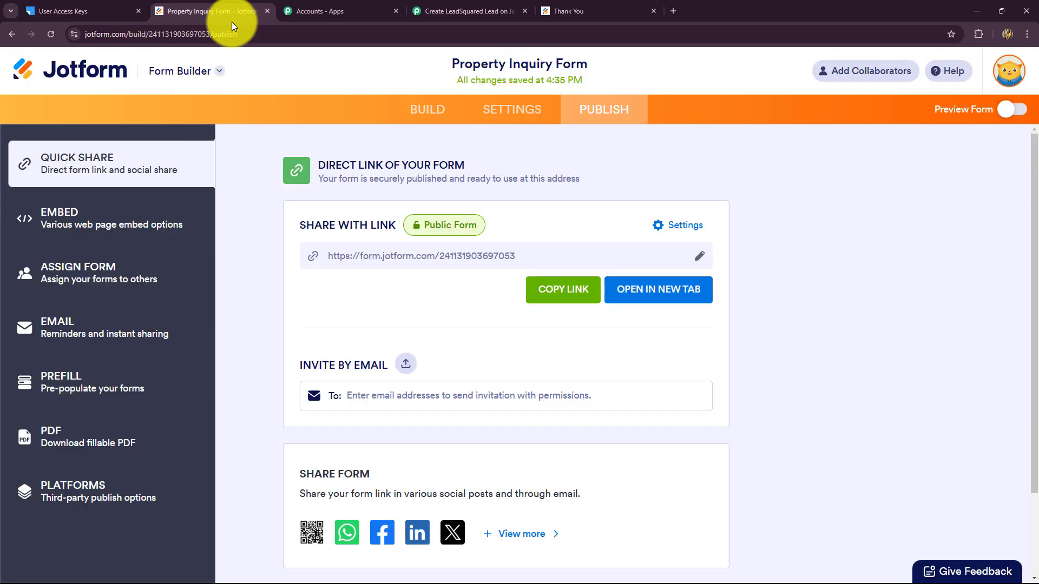
click(436, 11)
click(511, 334)
key(ctrl+v)
click(536, 557)
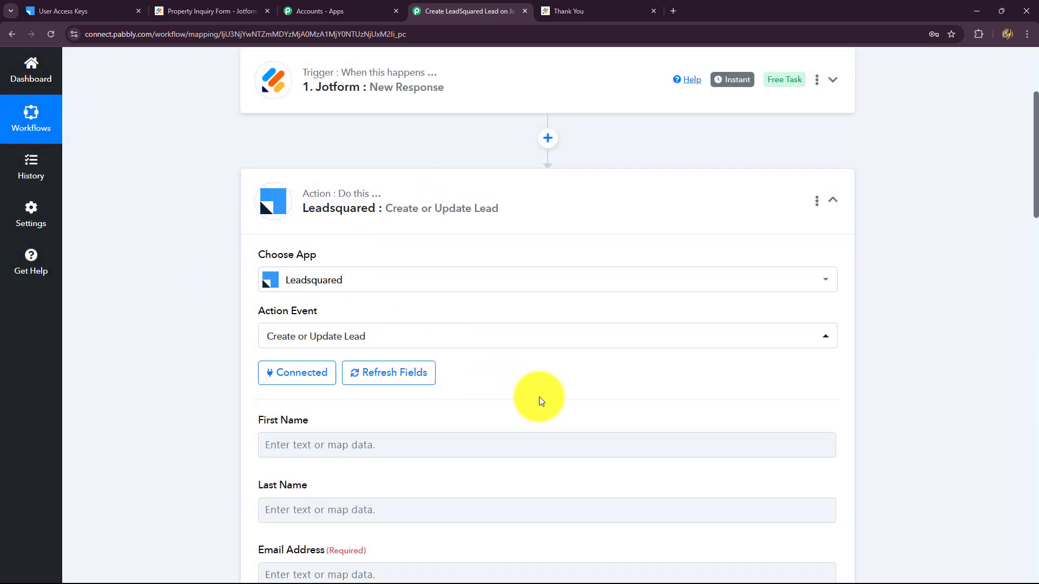
scroll(539, 397, down, 3)
scroll(539, 397, down, 7)
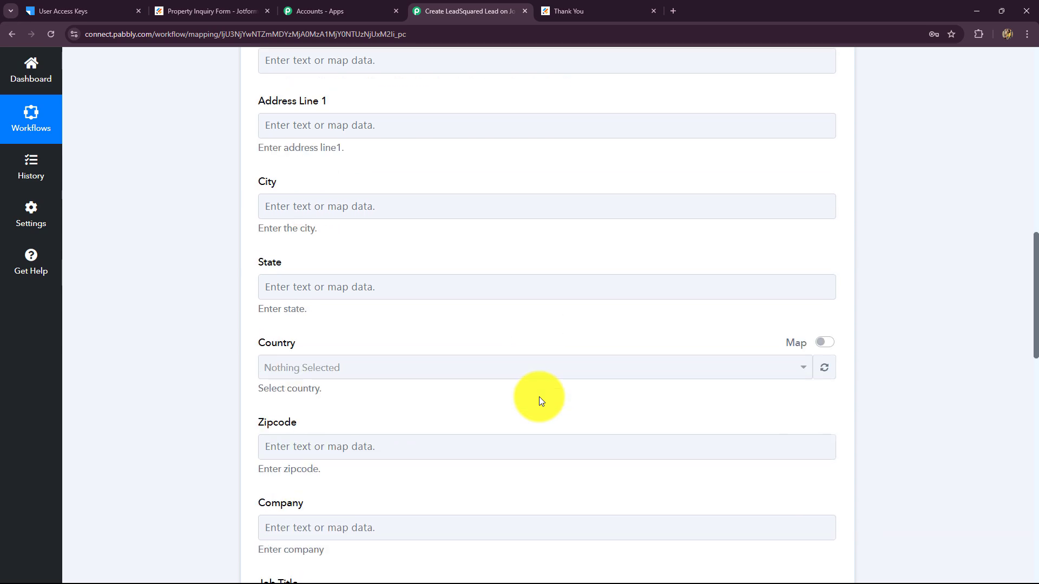
scroll(539, 397, up, 8)
scroll(539, 397, down, 4)
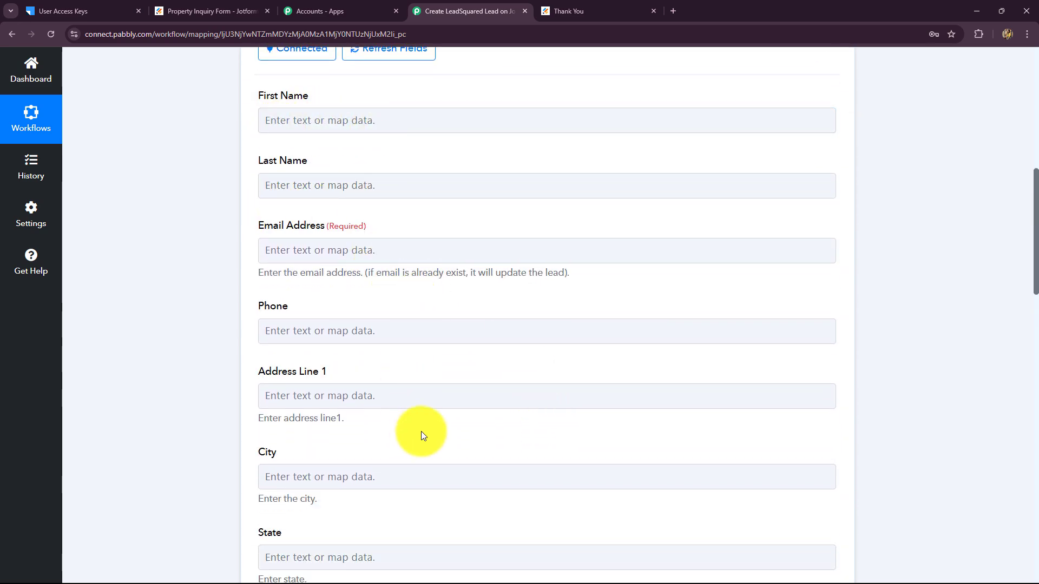
Map the Jotform Q3 Name First value into the First Name field
click(363, 118)
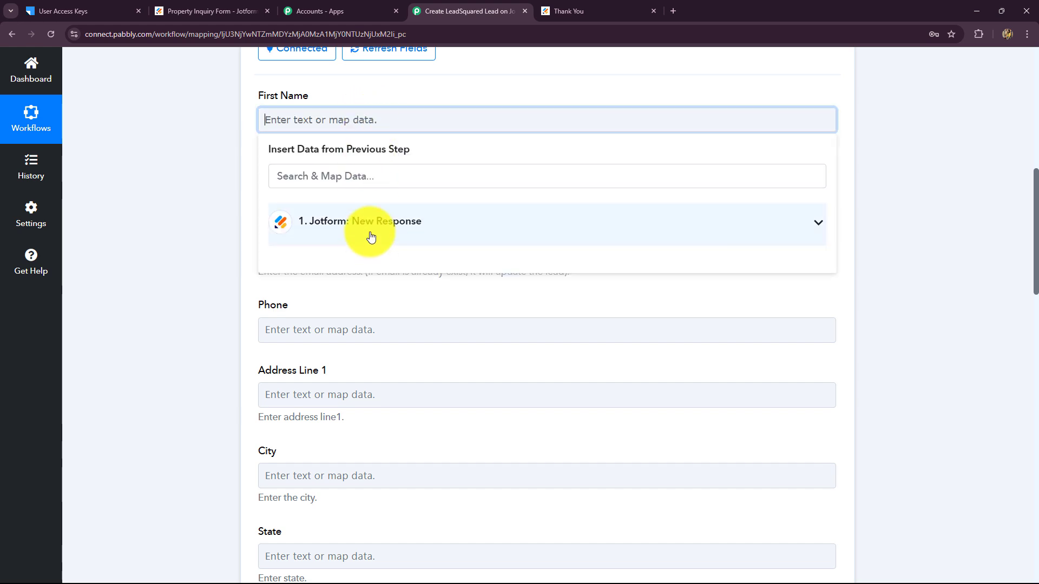
click(371, 236)
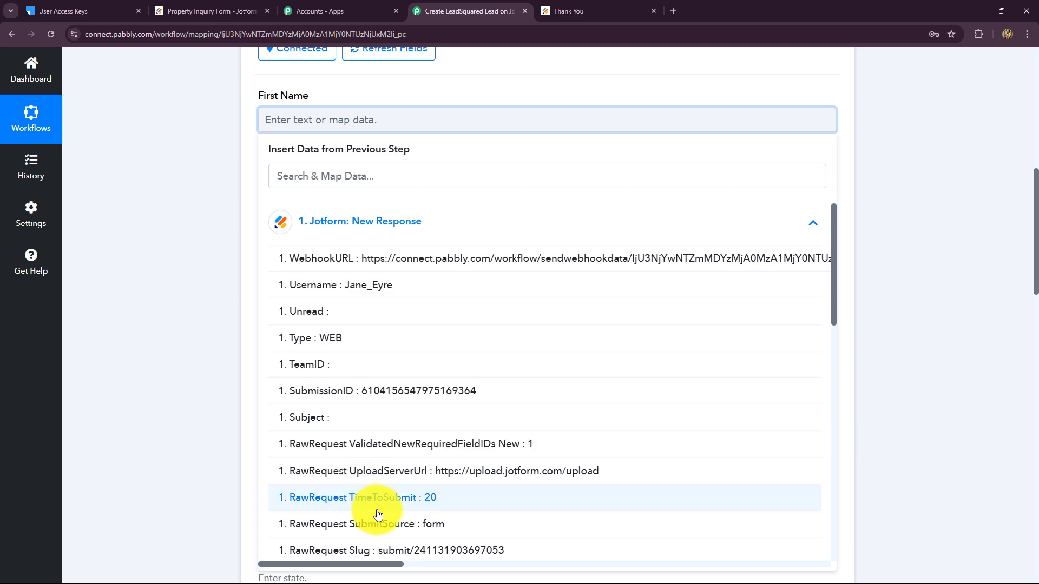
scroll(436, 397, down, 5)
scroll(436, 397, up, 4)
scroll(437, 395, down, 4)
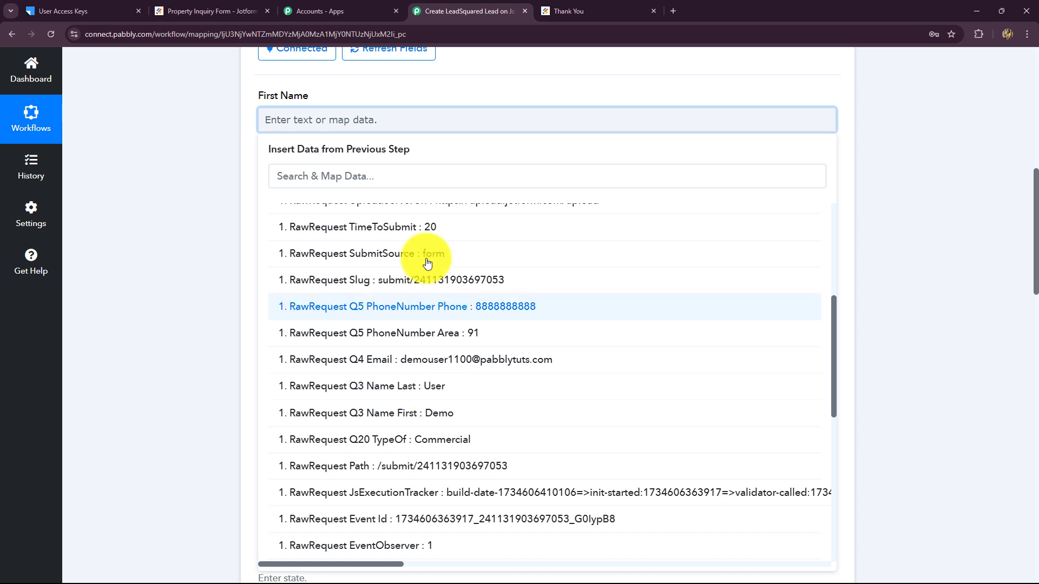
click(212, 135)
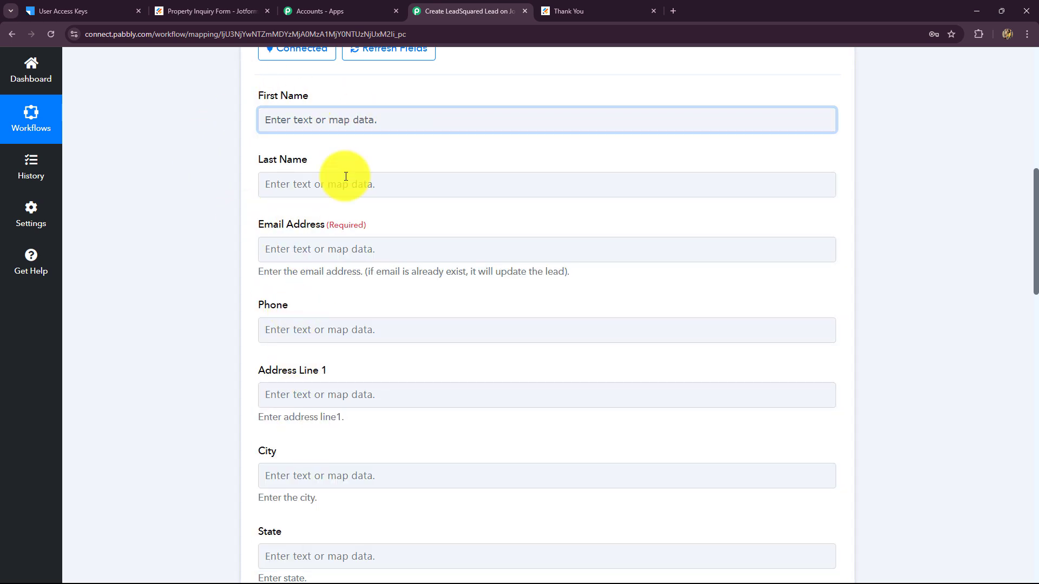
click(346, 125)
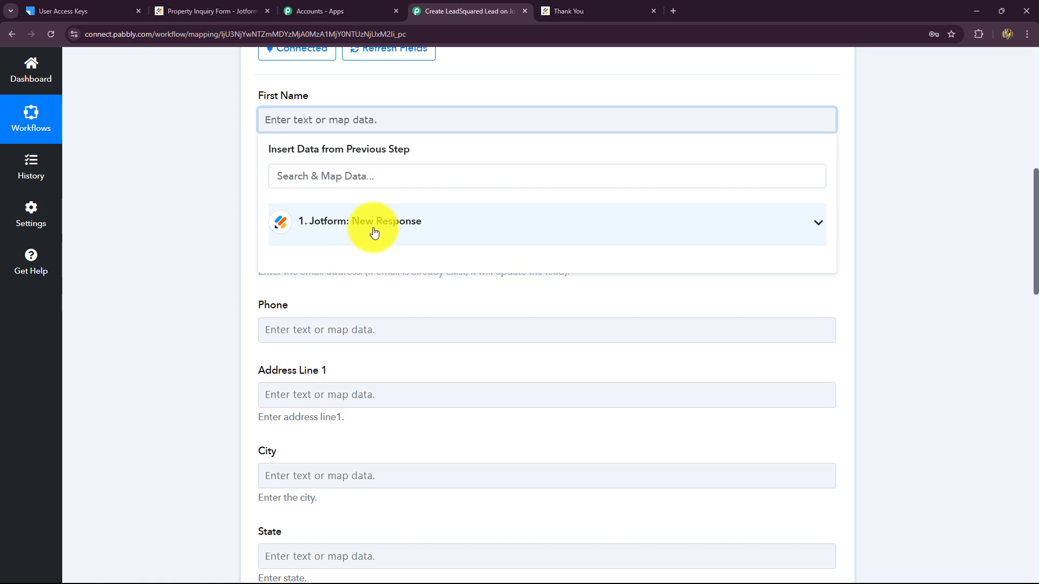
click(376, 225)
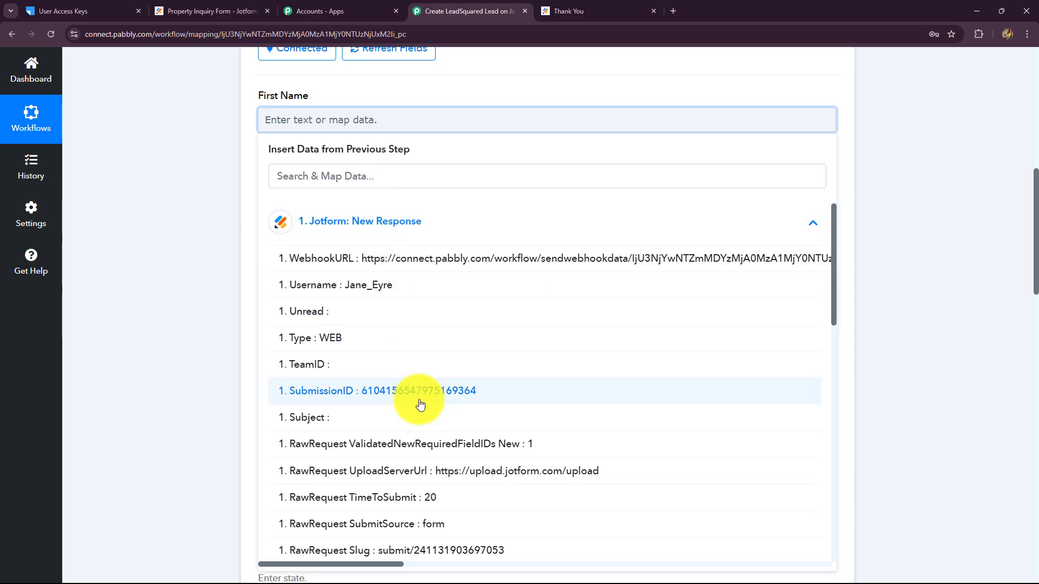
scroll(419, 405, down, 5)
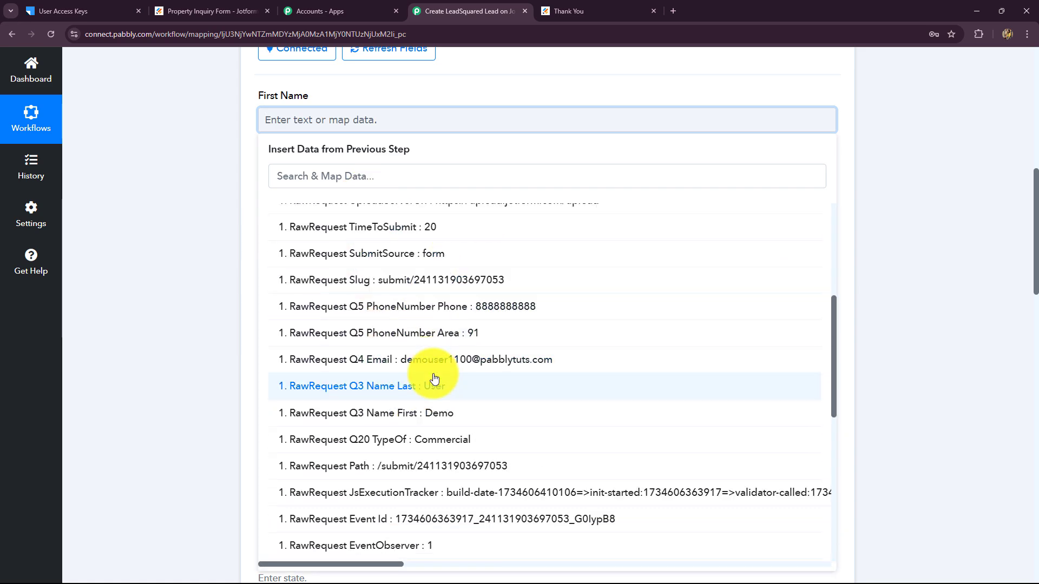
scroll(435, 377, up, 2)
scroll(434, 377, down, 2)
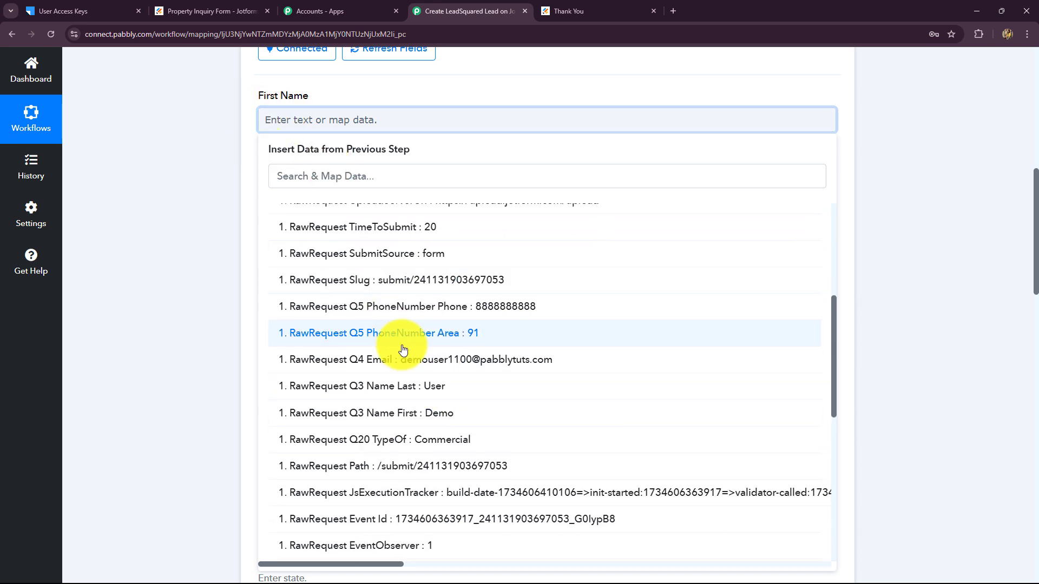
click(437, 422)
click(891, 318)
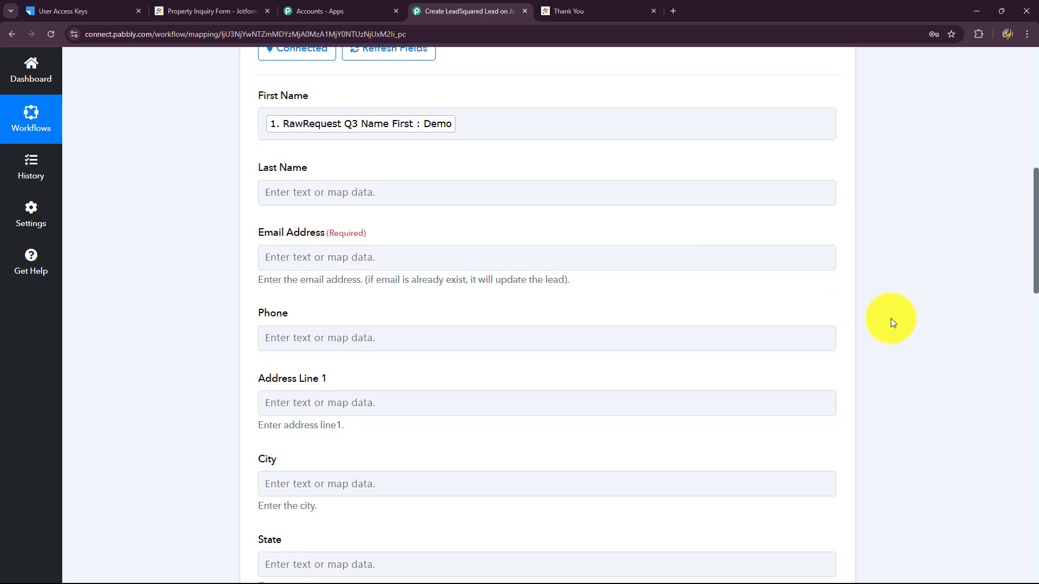
Map the Jotform Q3 Name Last value into the Last Name field
scroll(406, 171, down, 2)
click(352, 87)
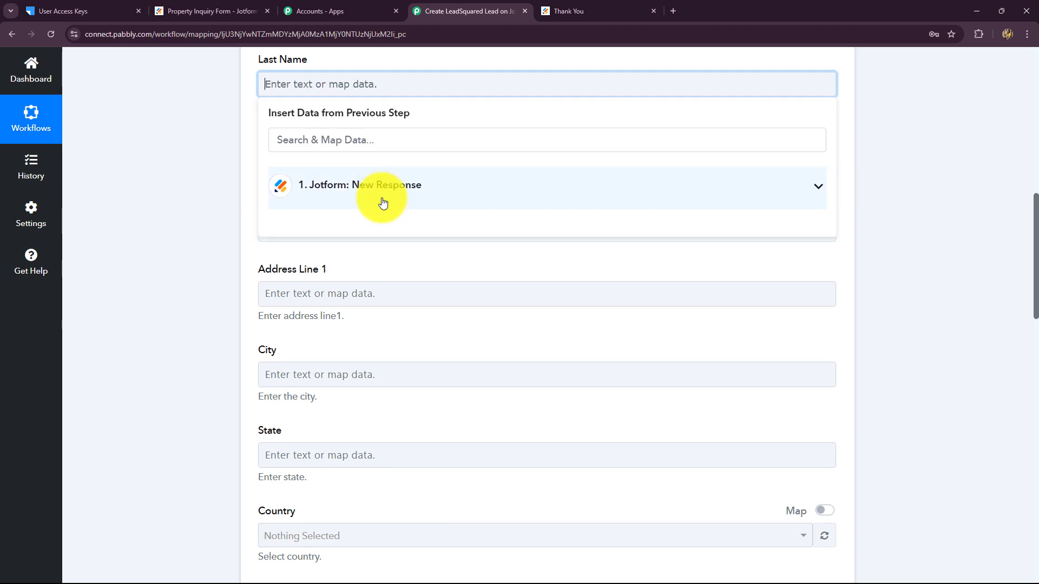
click(383, 199)
scroll(410, 373, down, 3)
scroll(410, 379, down, 2)
click(422, 346)
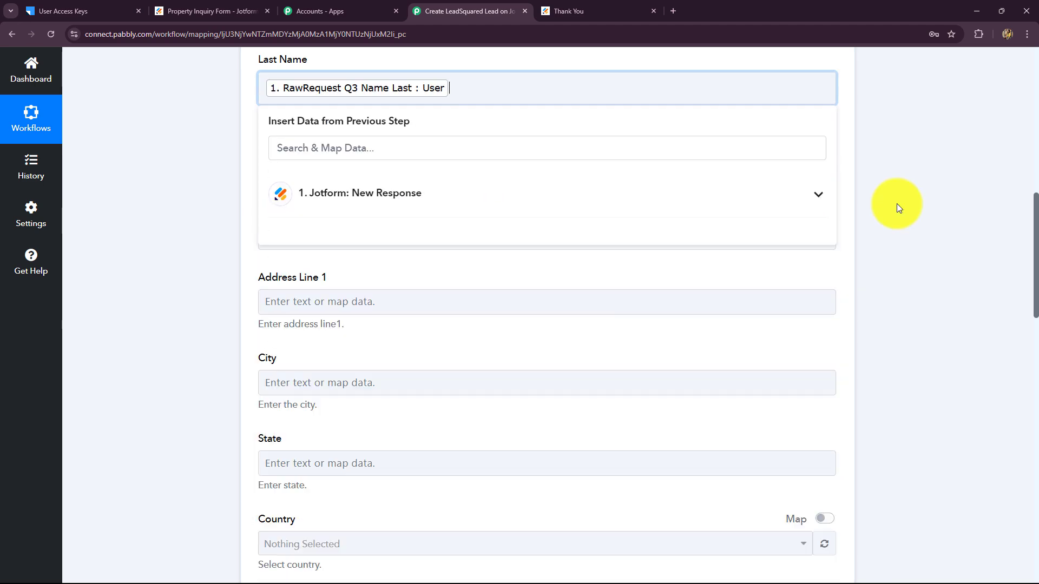
click(897, 203)
Map Jotform Q4 Email into Email Address and Q5 PhoneNumber Phone into Phone
scroll(323, 349, up, 3)
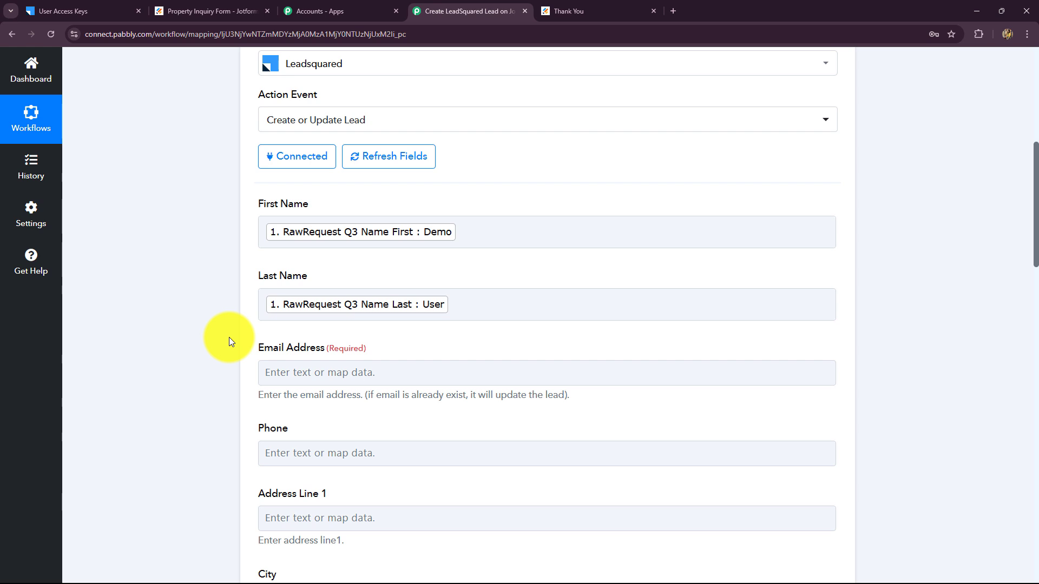
scroll(229, 337, down, 2)
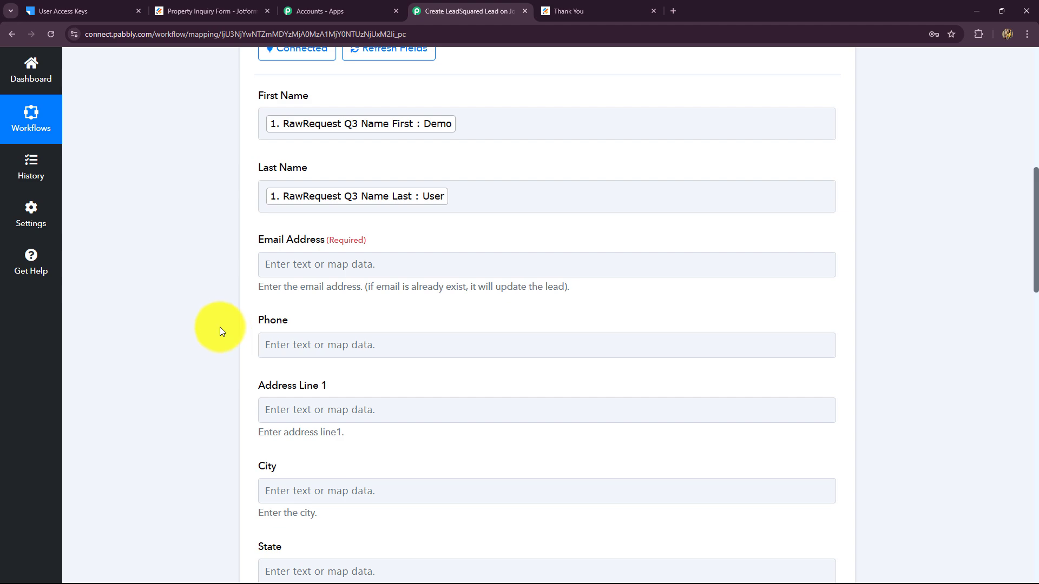
scroll(221, 329, down, 2)
click(301, 157)
click(355, 264)
scroll(422, 461, down, 5)
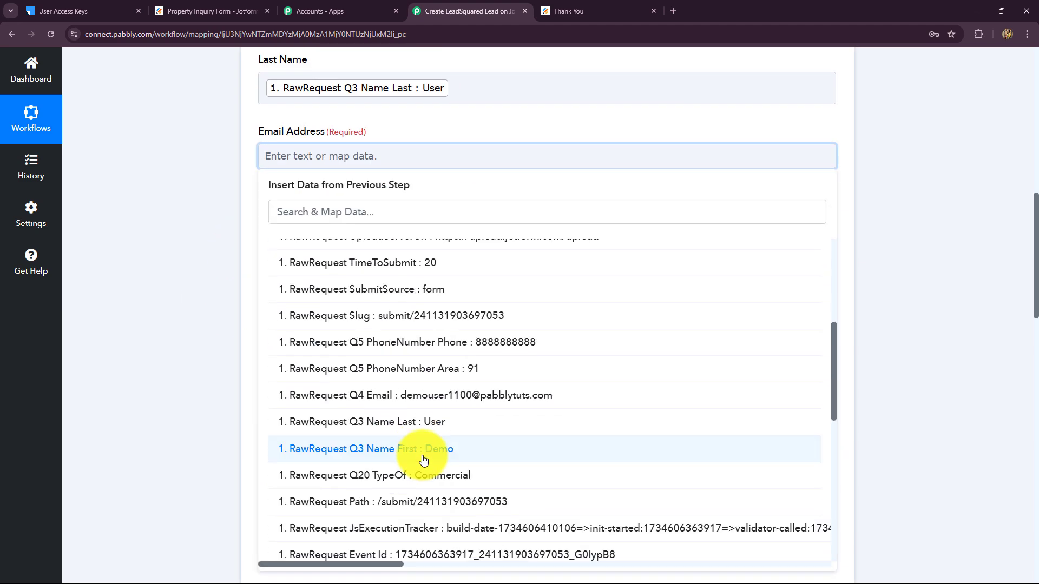
click(427, 343)
scroll(197, 291, down, 1)
scroll(197, 291, down, 1)
click(311, 135)
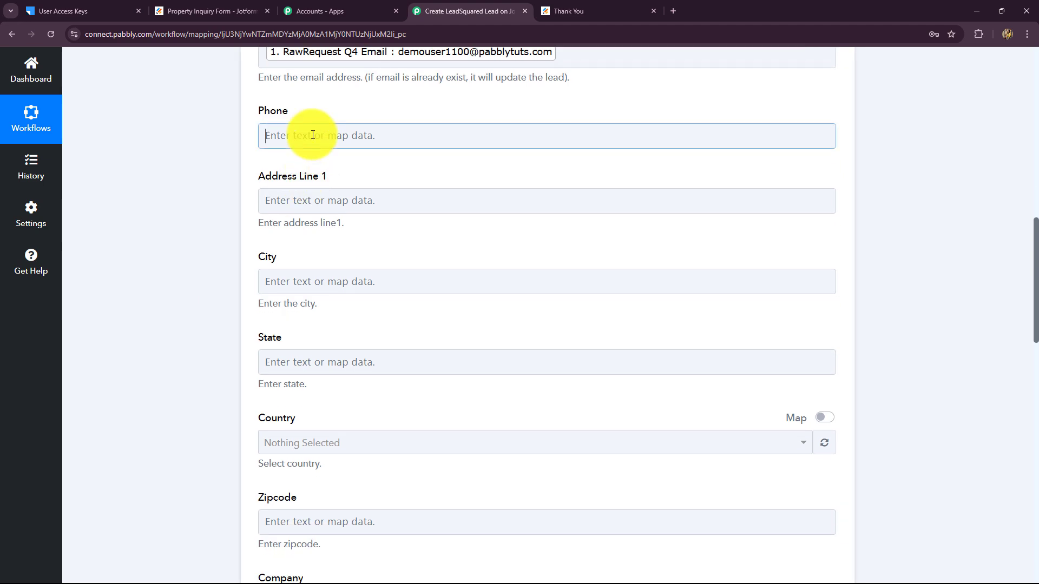
click(352, 248)
scroll(428, 400, down, 3)
scroll(438, 424, down, 1)
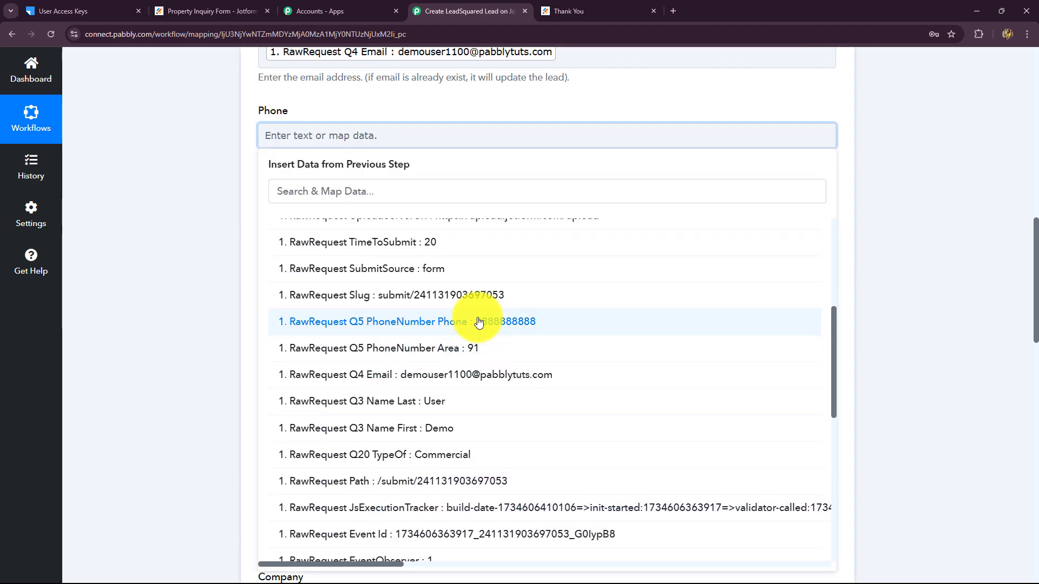
click(475, 319)
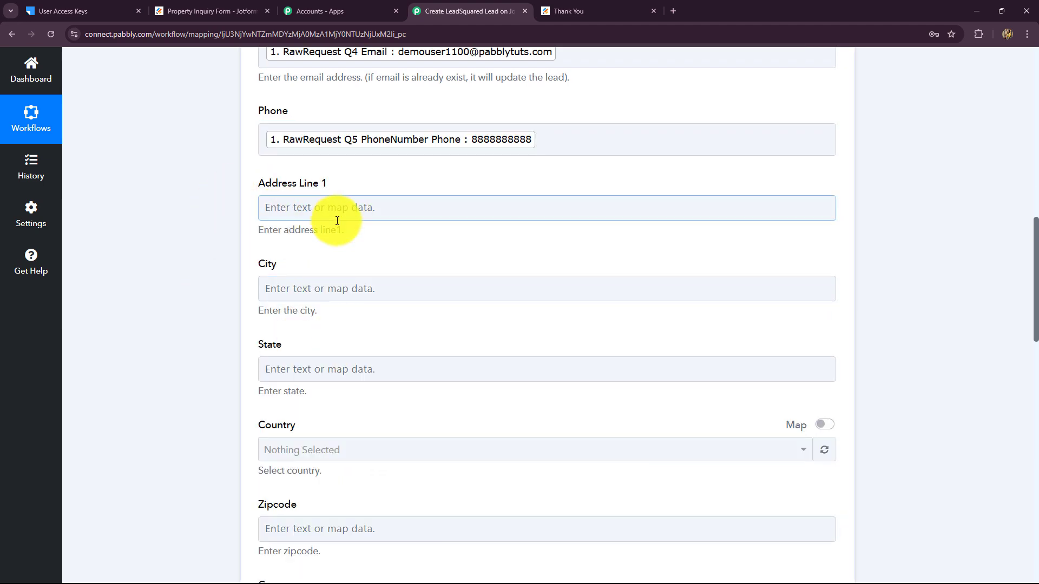
scroll(352, 352, down, 4)
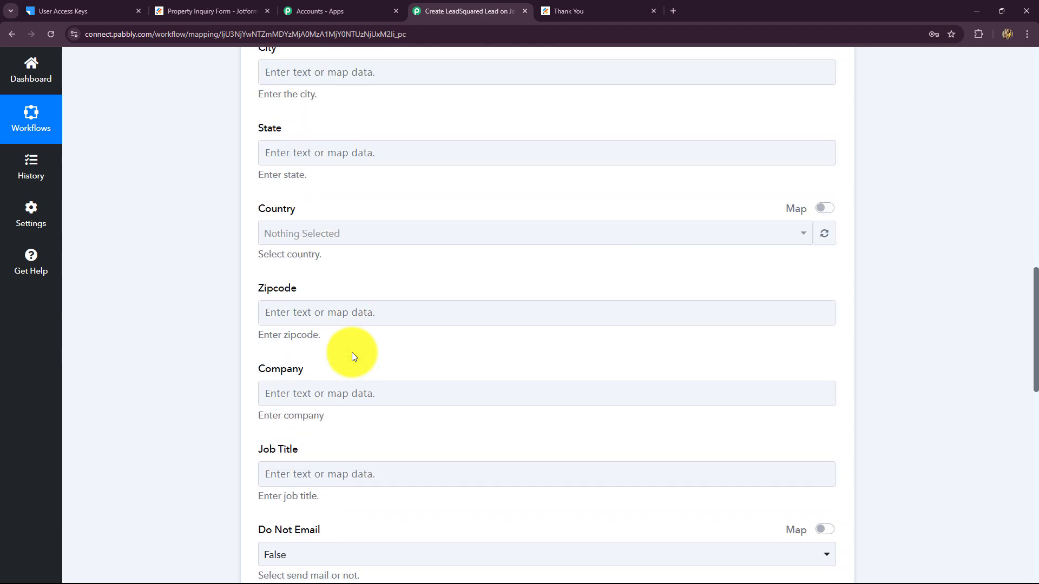
scroll(354, 356, down, 3)
scroll(352, 352, down, 9)
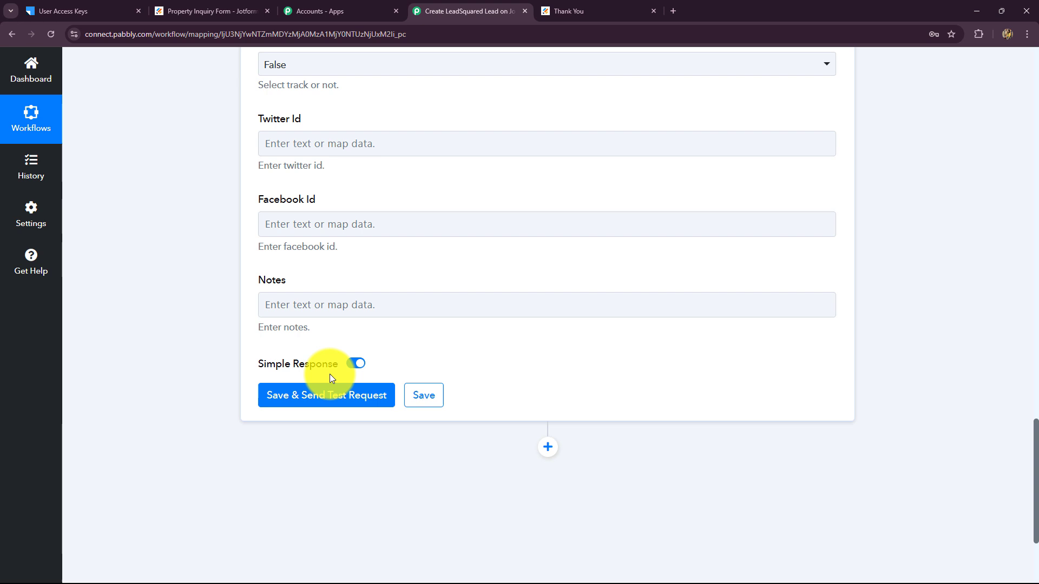
Save and send a test lead, confirming Status Success with a returned Message Id
click(330, 394)
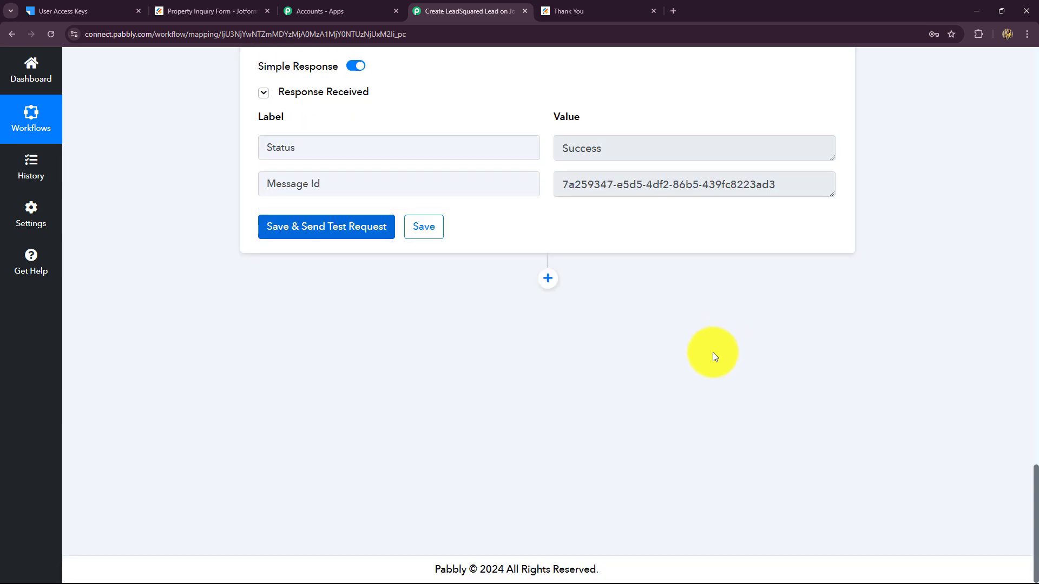
scroll(706, 379, up, 2)
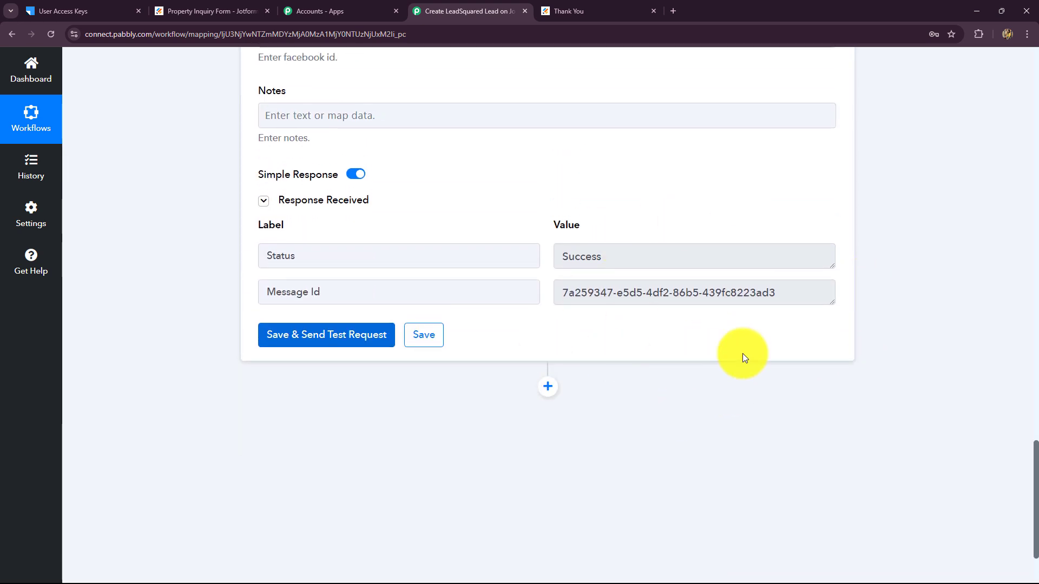
click(563, 262)
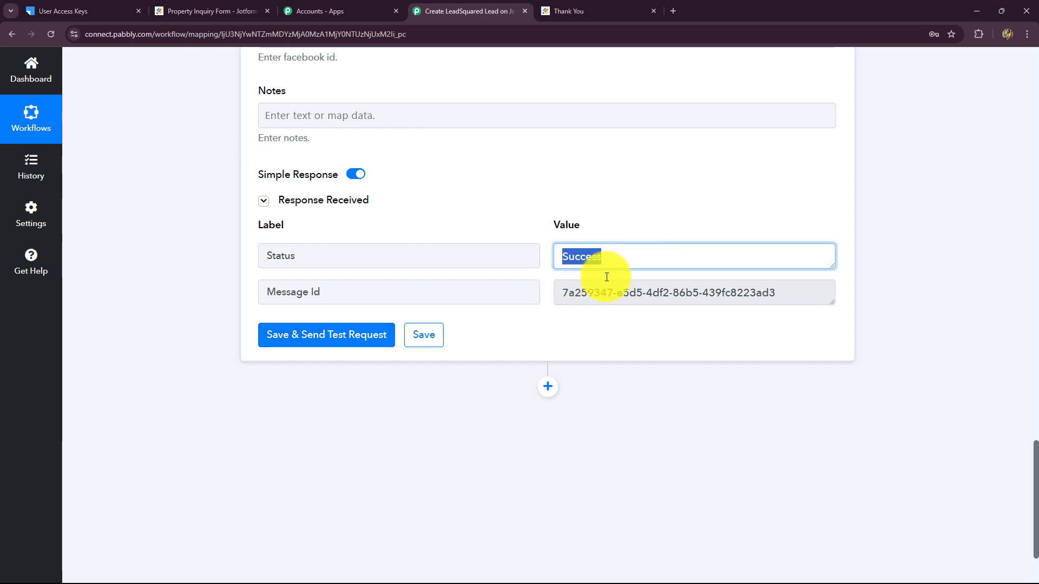
click(622, 293)
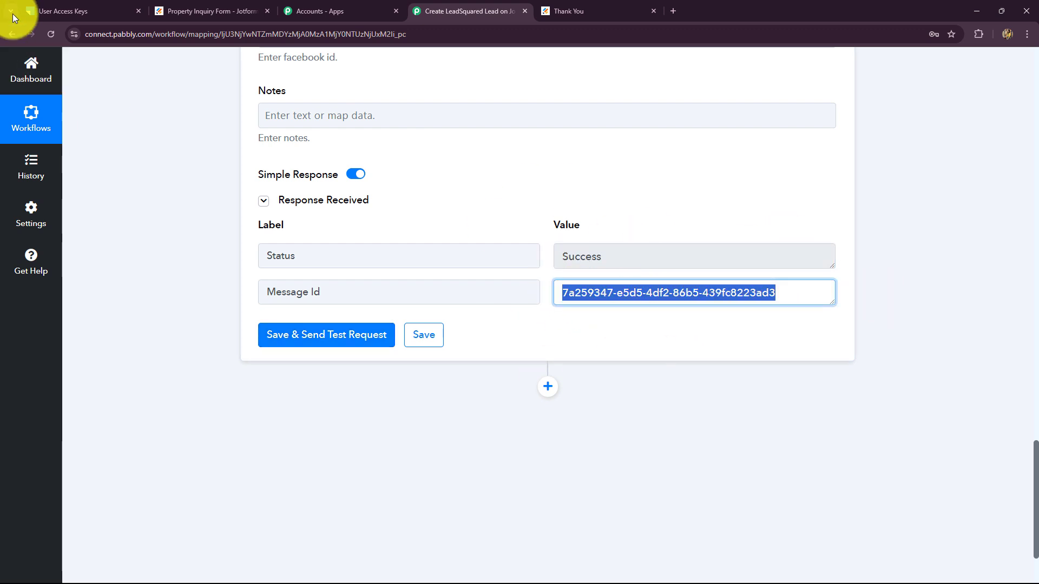
Open the test lead's details from LEADS > Smart Views, then return to the Pabbly workflow
click(54, 10)
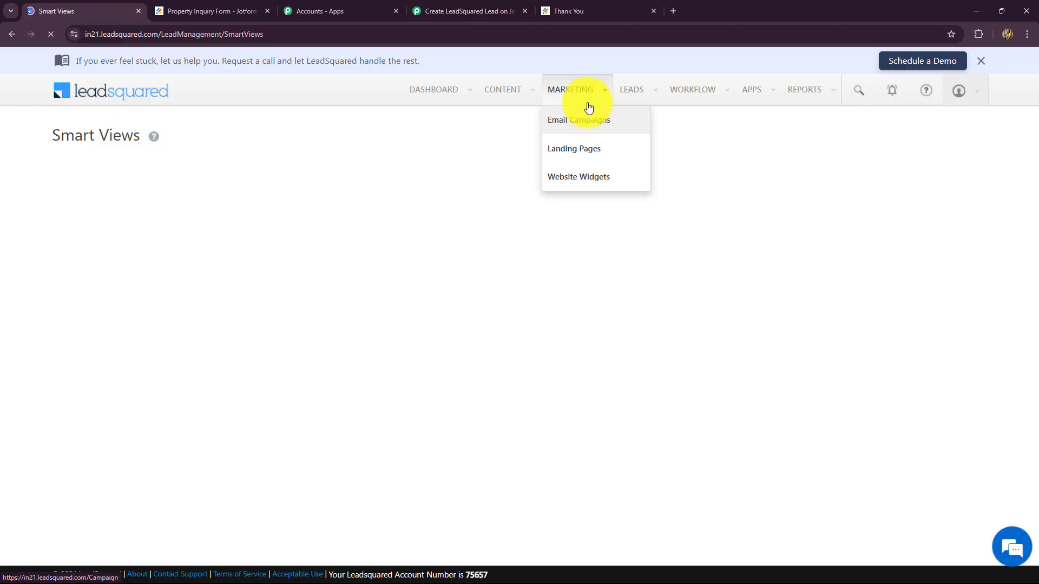
mouse_move(626, 95)
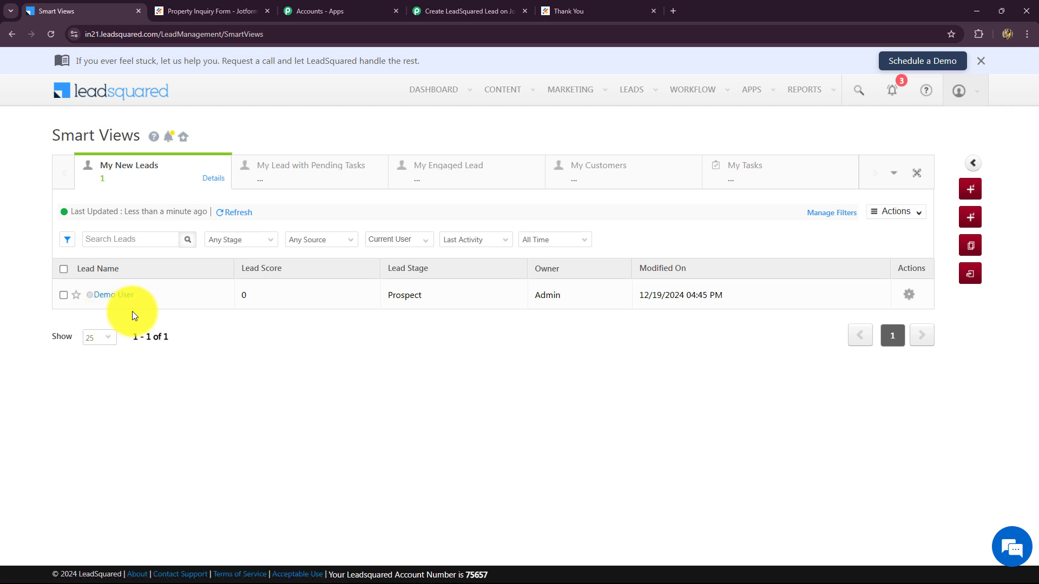
click(104, 297)
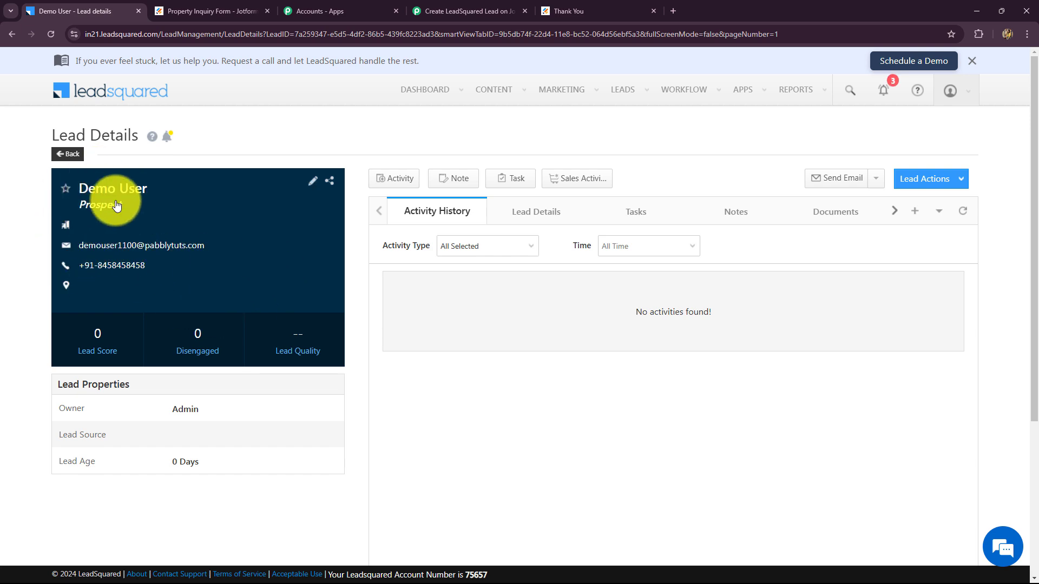
click(454, 11)
scroll(931, 359, up, 10)
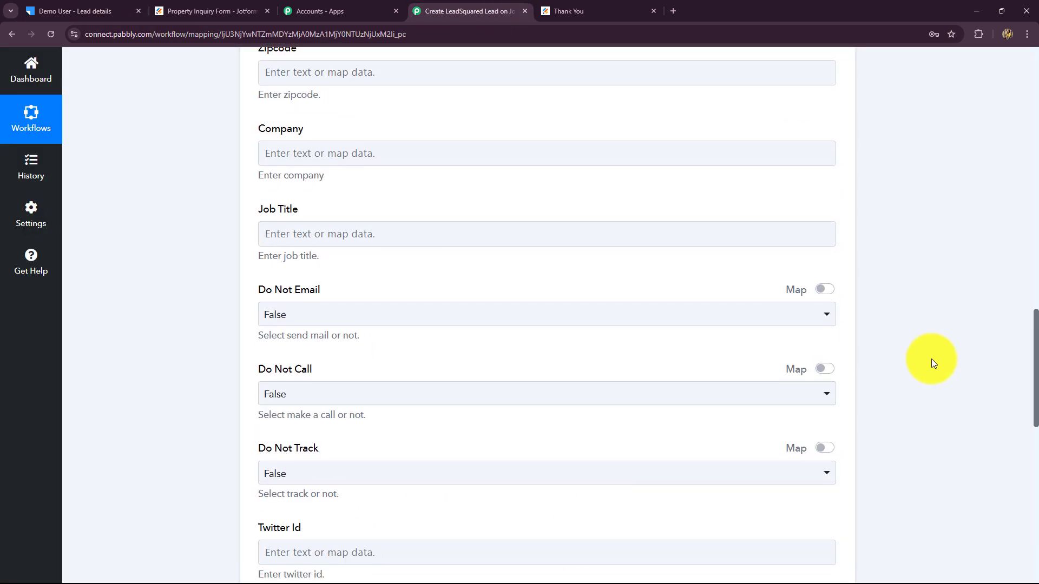
Collapse the Leadsquared action step beneath the Jotform trigger
scroll(931, 358, up, 15)
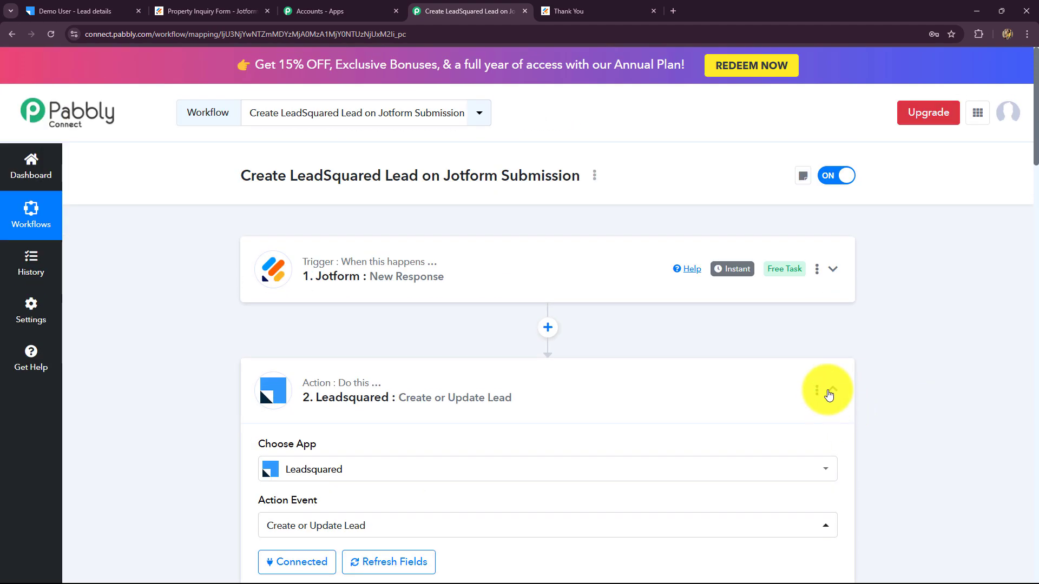
click(830, 392)
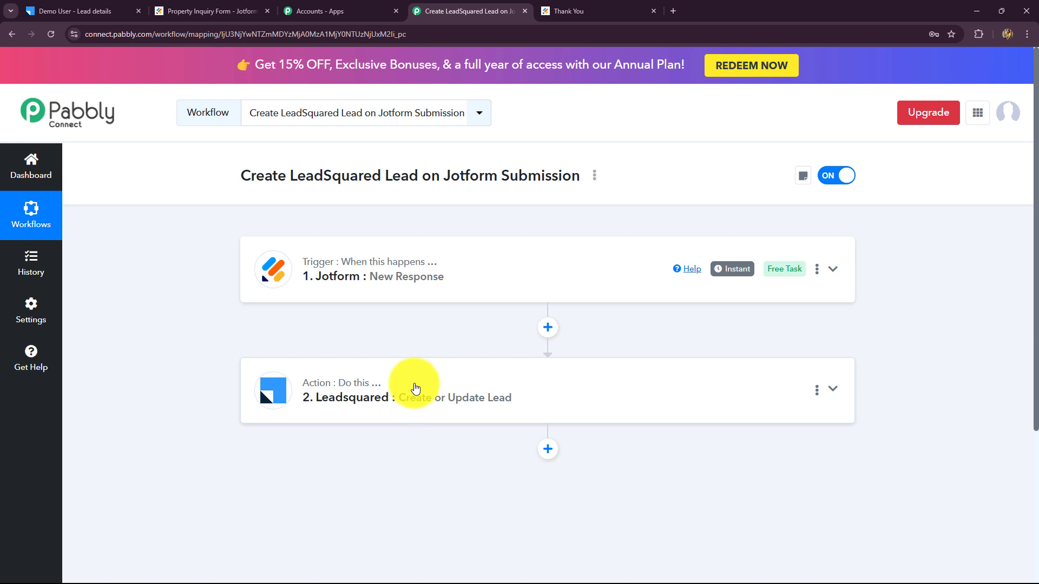
Copy the Property Inquiry Form's public link and load it in a new tab
click(199, 10)
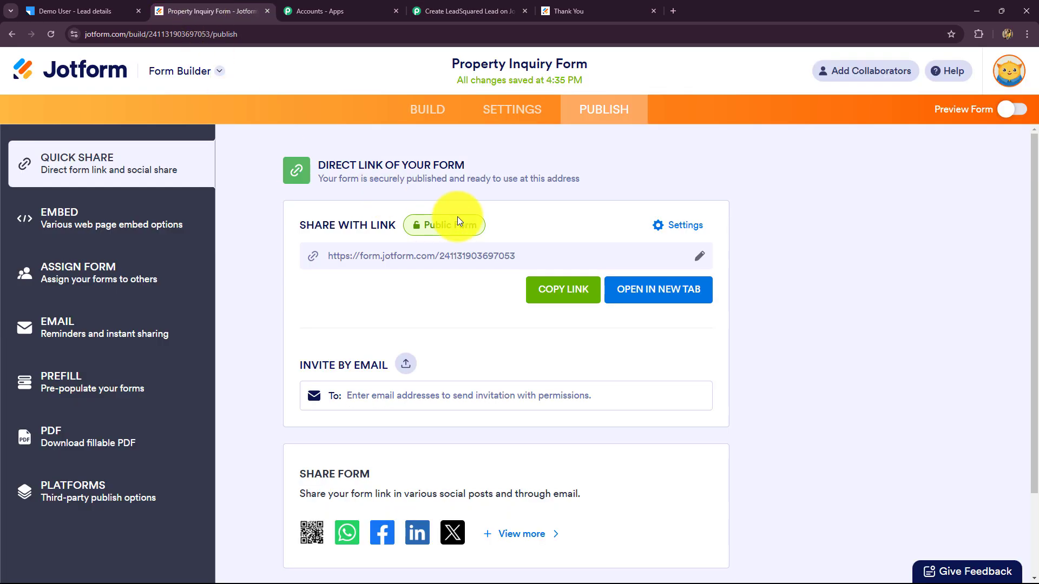
click(555, 288)
click(675, 11)
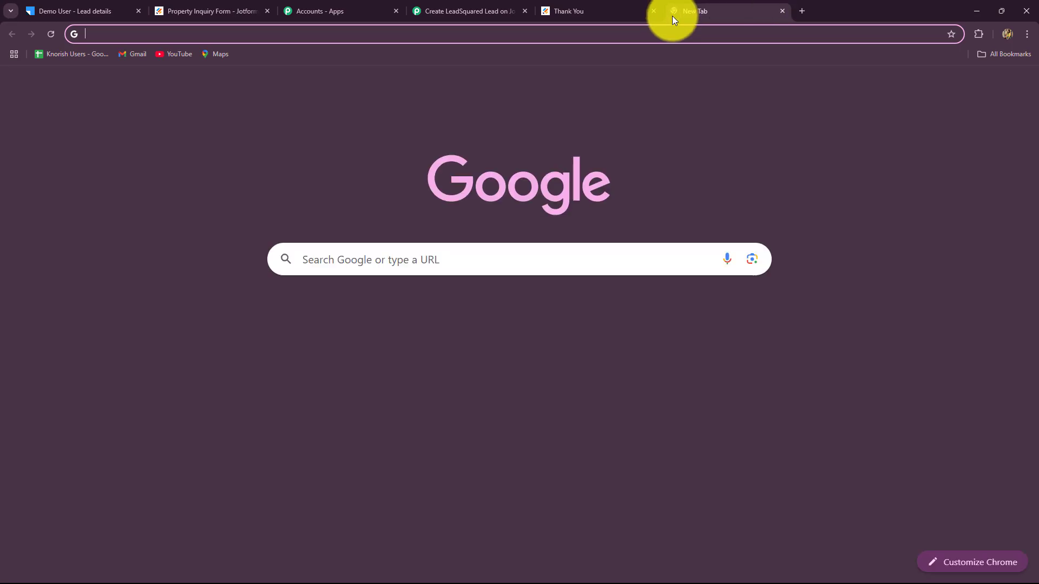
key(ctrl+v)
key(Return)
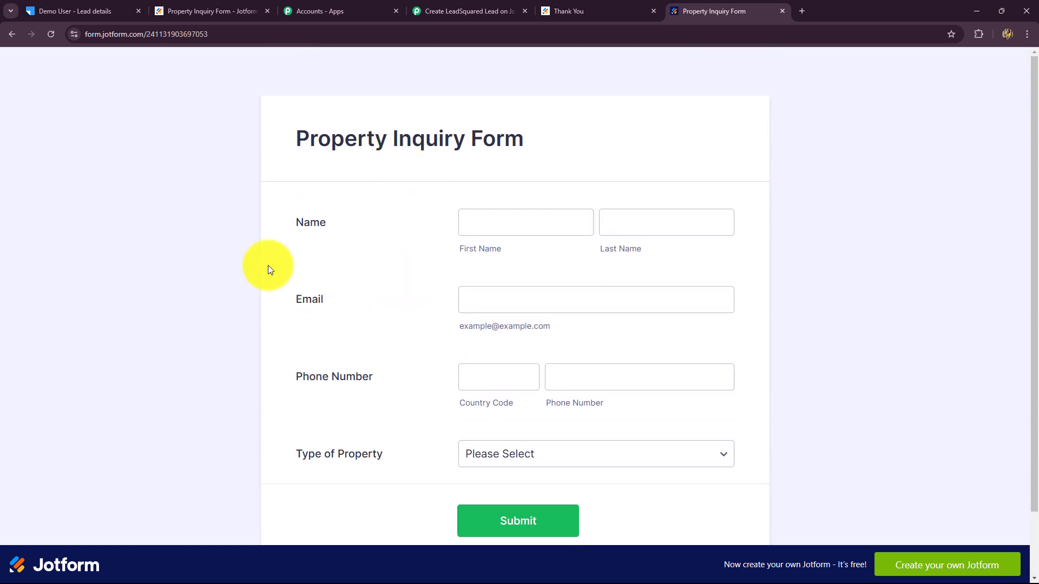
Fill in the inquirer's first name, last name and email address
click(514, 229)
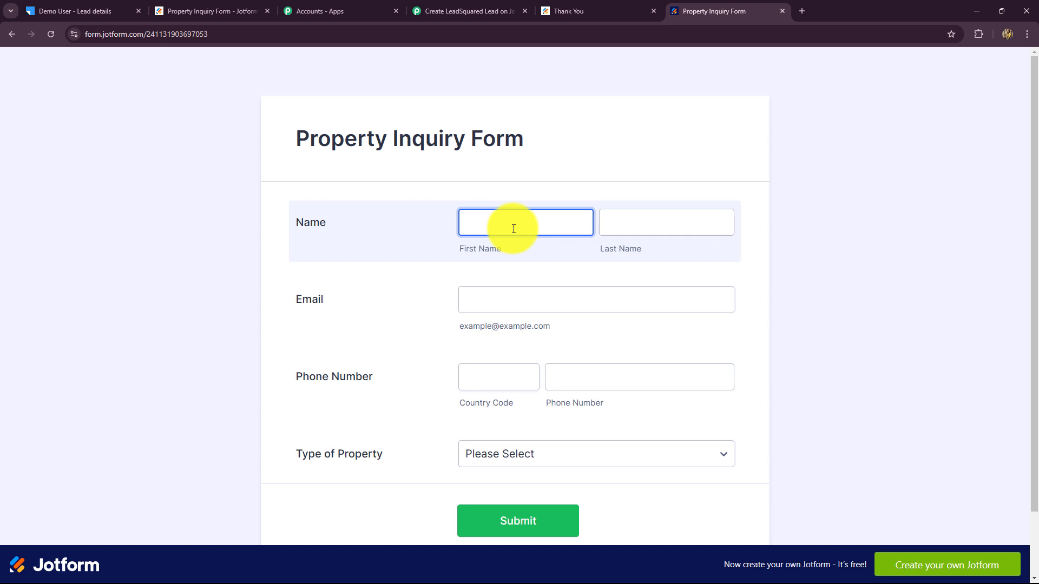
text(Amazing)
click(636, 223)
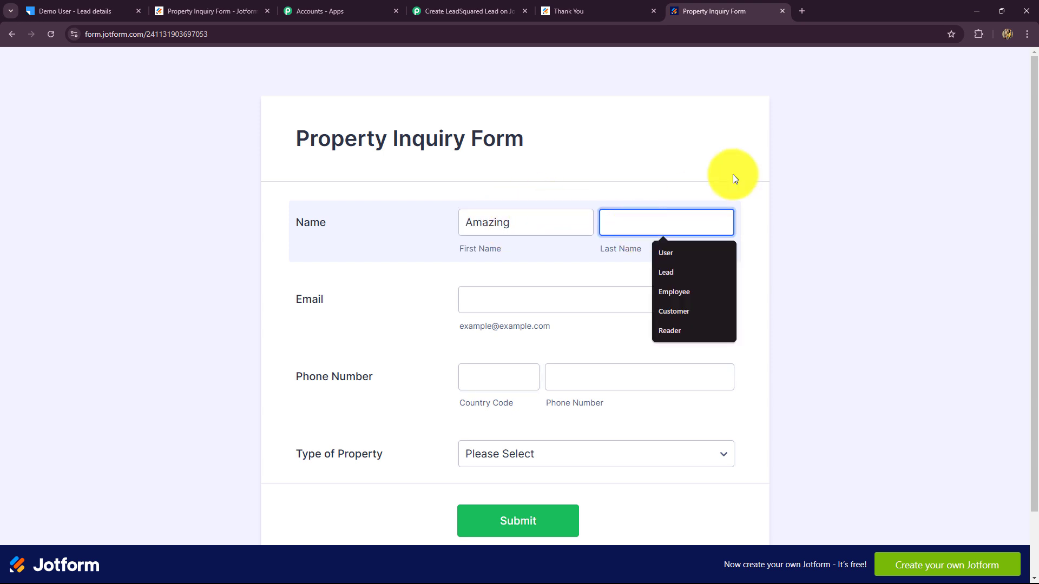
click(682, 258)
click(498, 298)
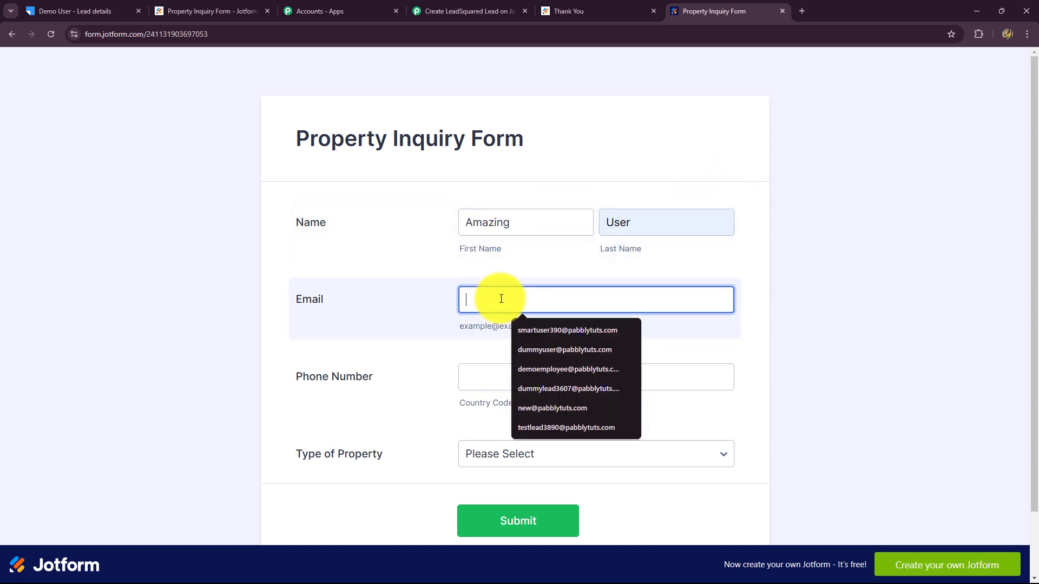
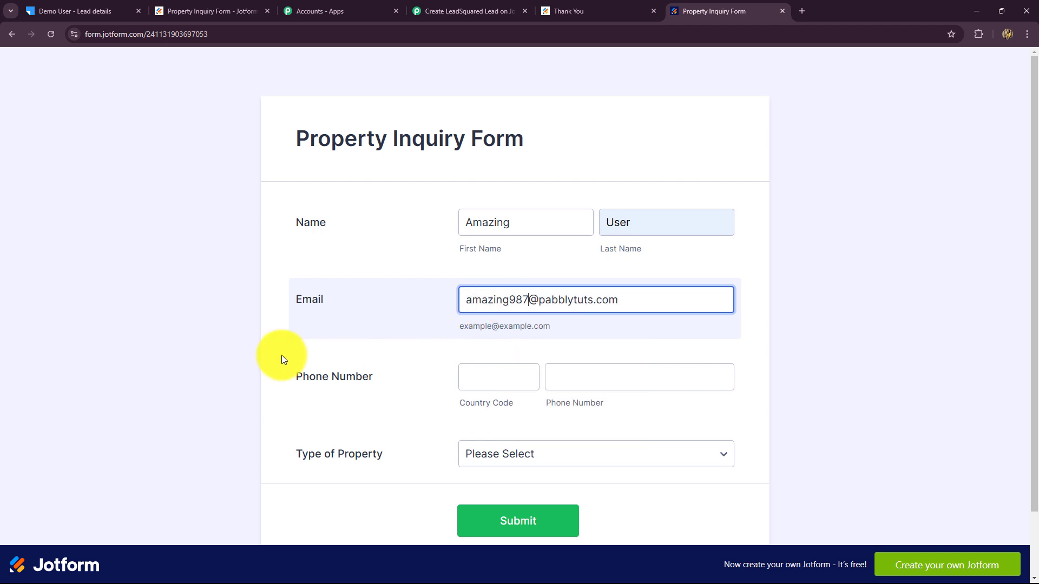
Enter country code 91 and the phone number, choose Residential, and submit the inquiry
scroll(232, 356, down, 1)
click(482, 302)
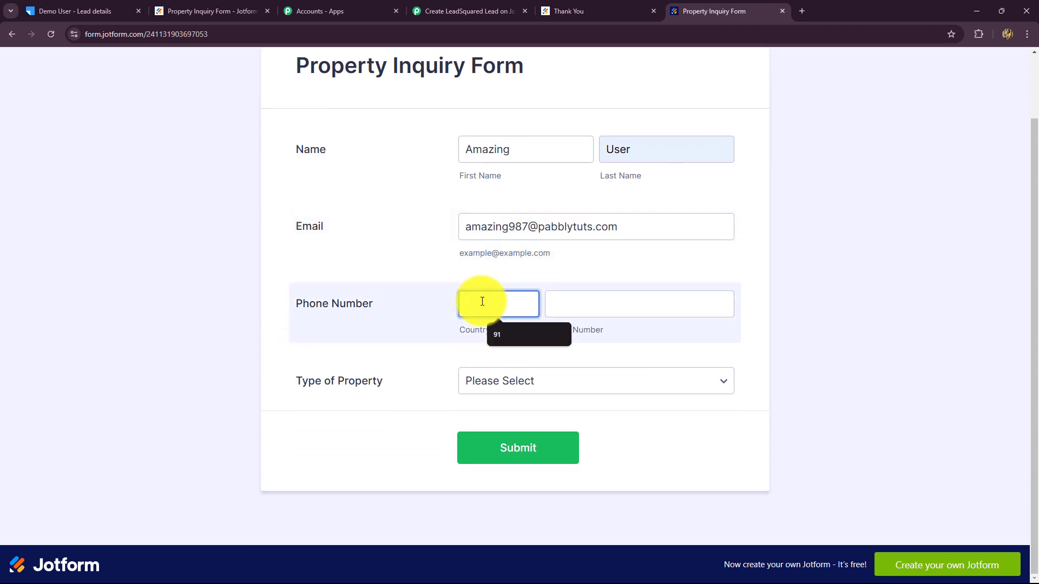
text(91)
click(595, 302)
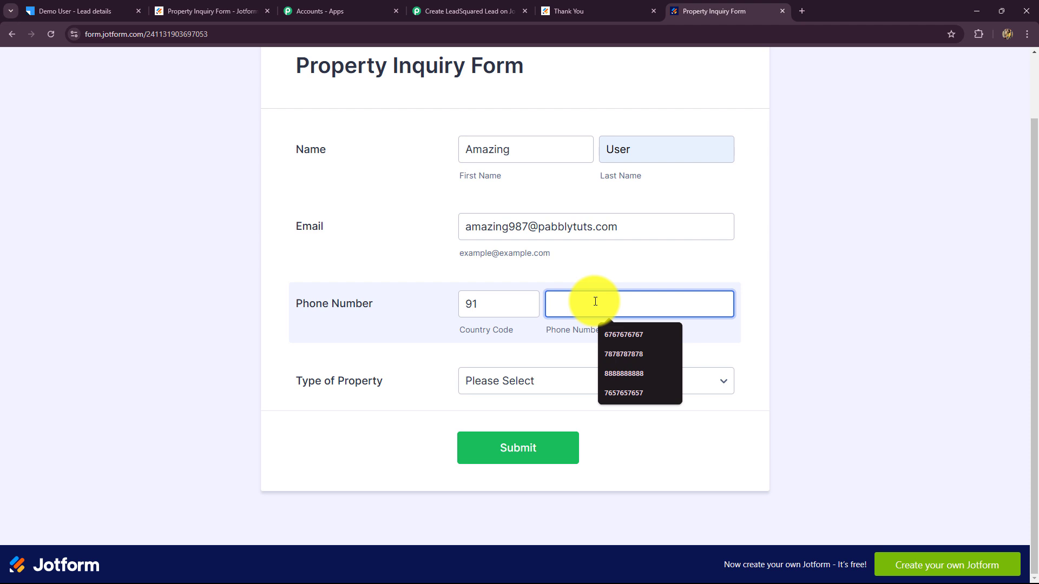
click(502, 386)
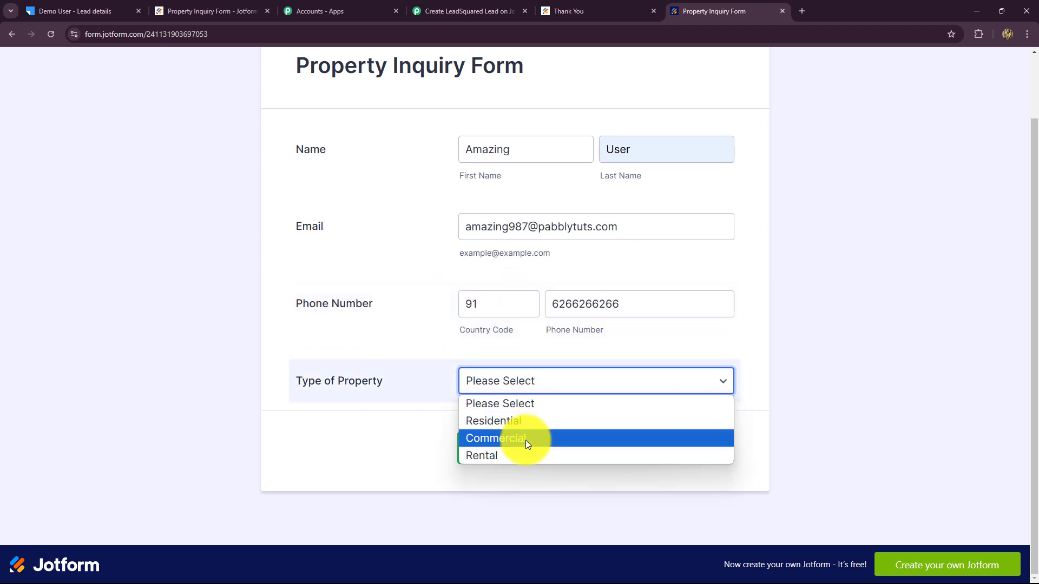
click(521, 423)
click(574, 439)
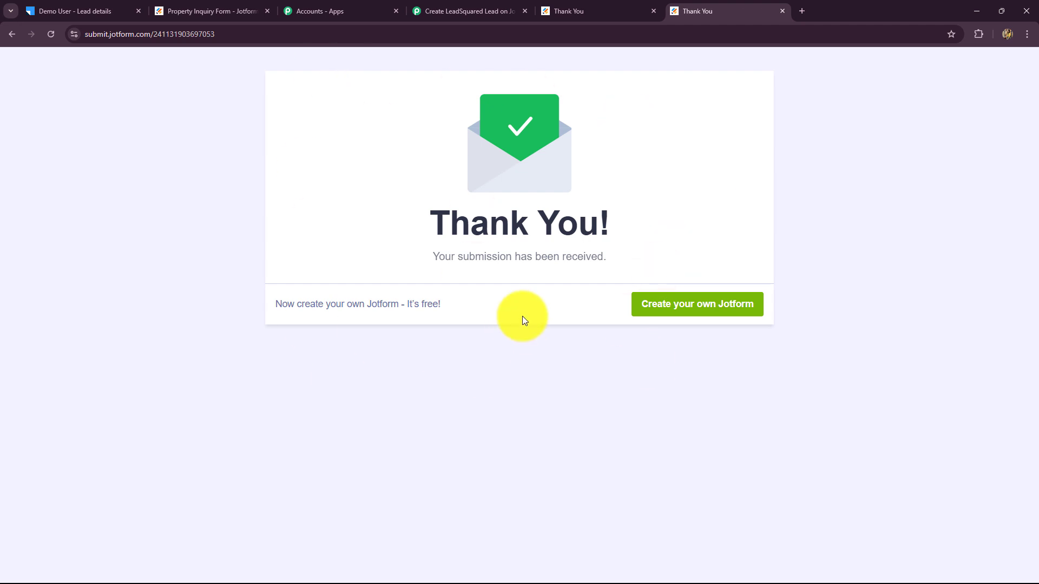
click(69, 14)
Open the new test lead from LeadSquared's Smart Views list to check its details
mouse_move(628, 93)
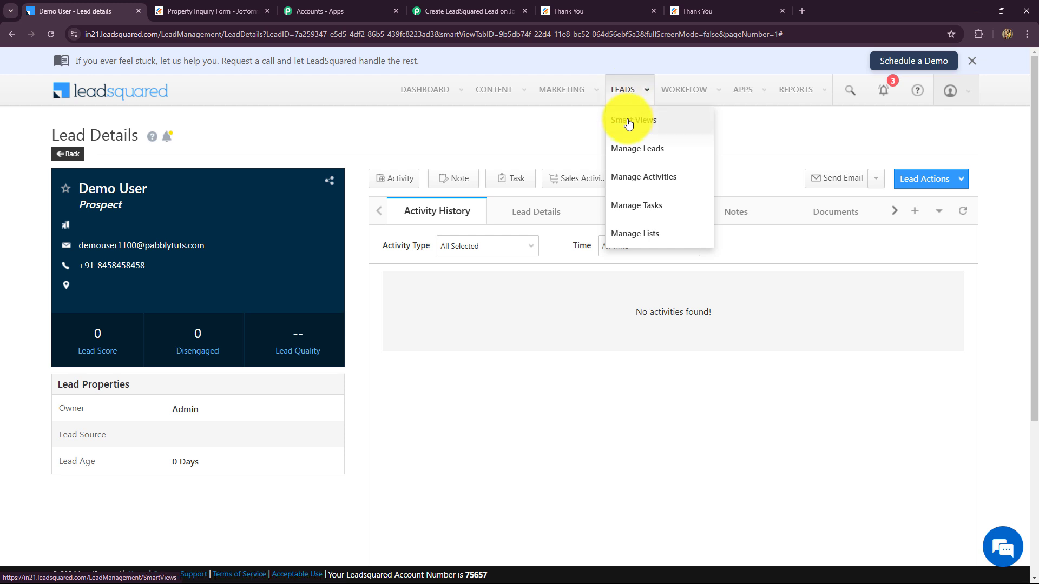
click(622, 121)
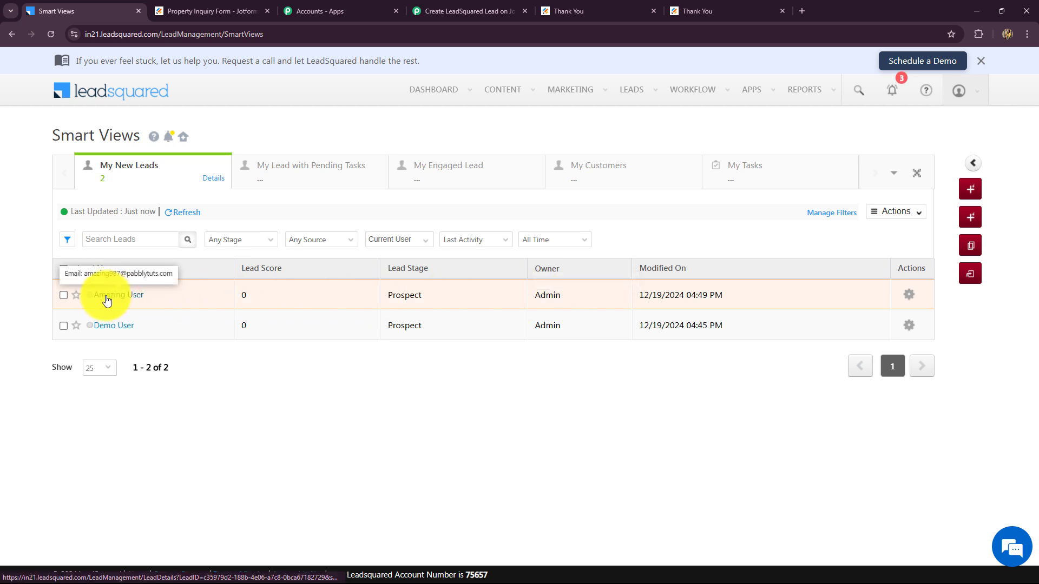
click(115, 296)
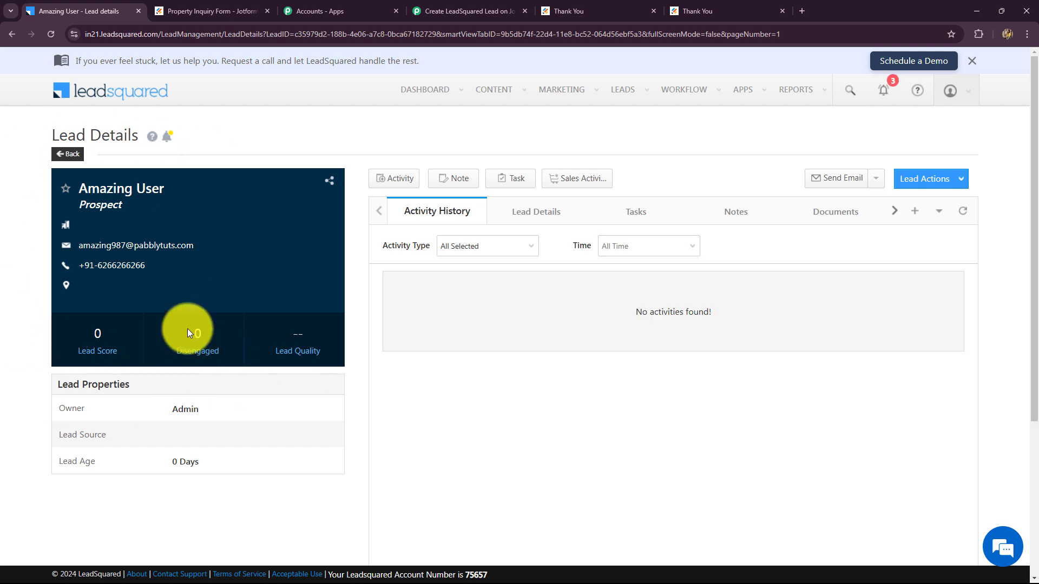
Back in the Pabbly workflow, collapse the LeadSquared action step
click(471, 8)
scroll(954, 302, up, 4)
scroll(953, 302, up, 20)
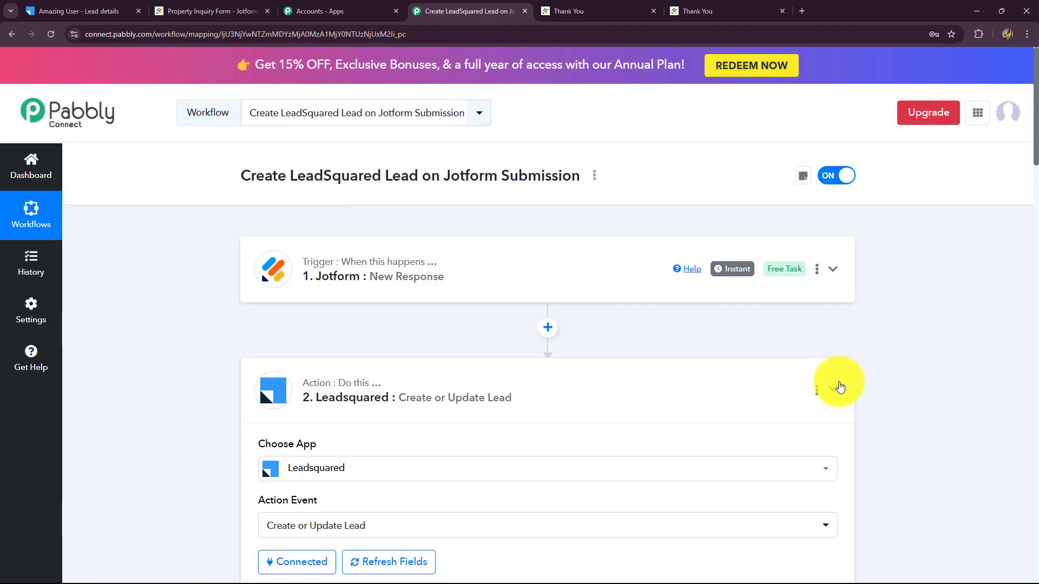
click(833, 388)
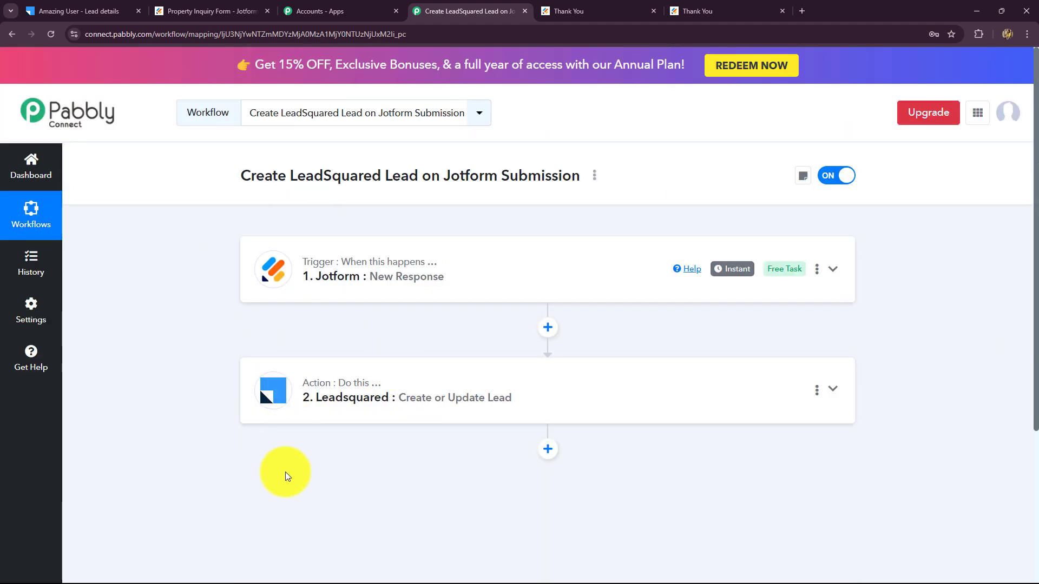